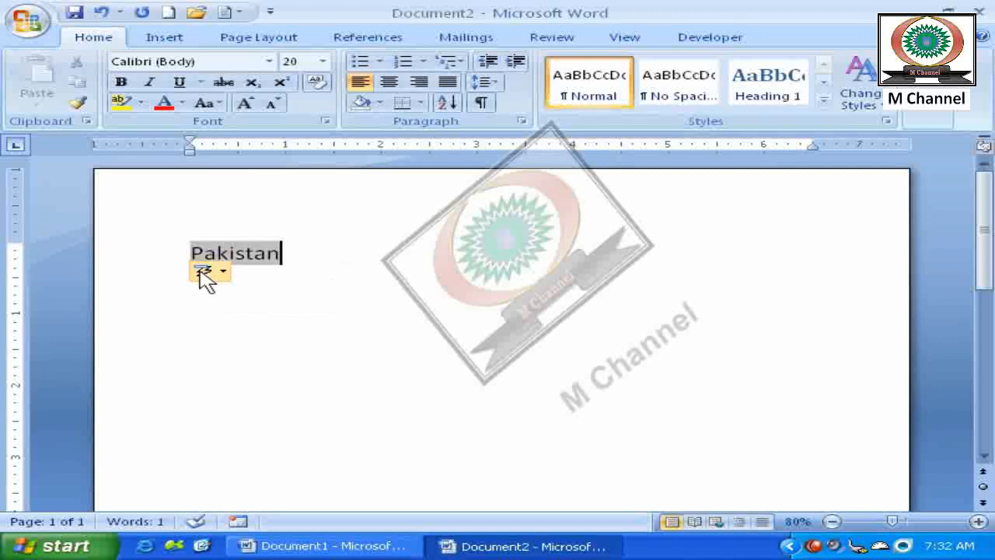
Step: Revert the automatic capitalization of "pakistan", then reapply the AutoCorrect change
left_click(208, 272)
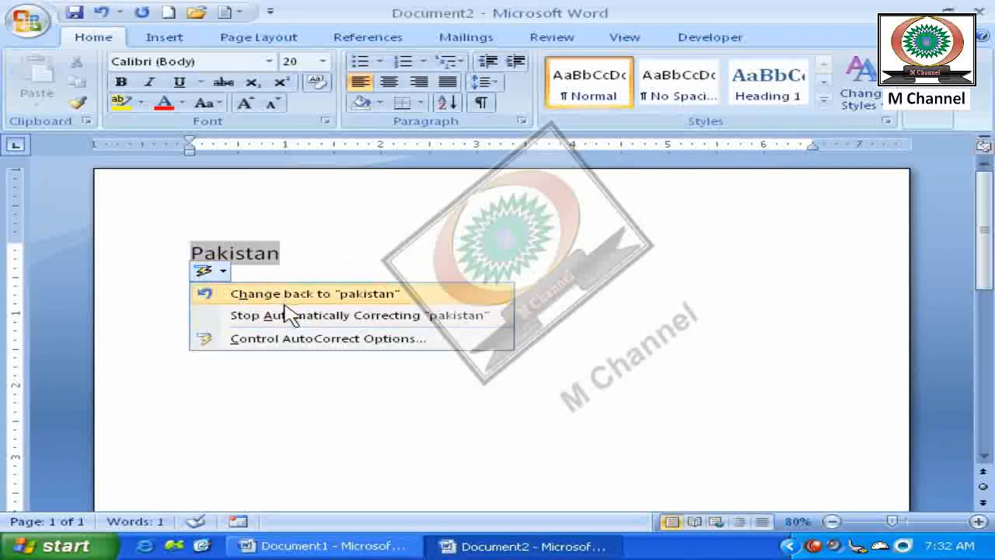
left_click(414, 293)
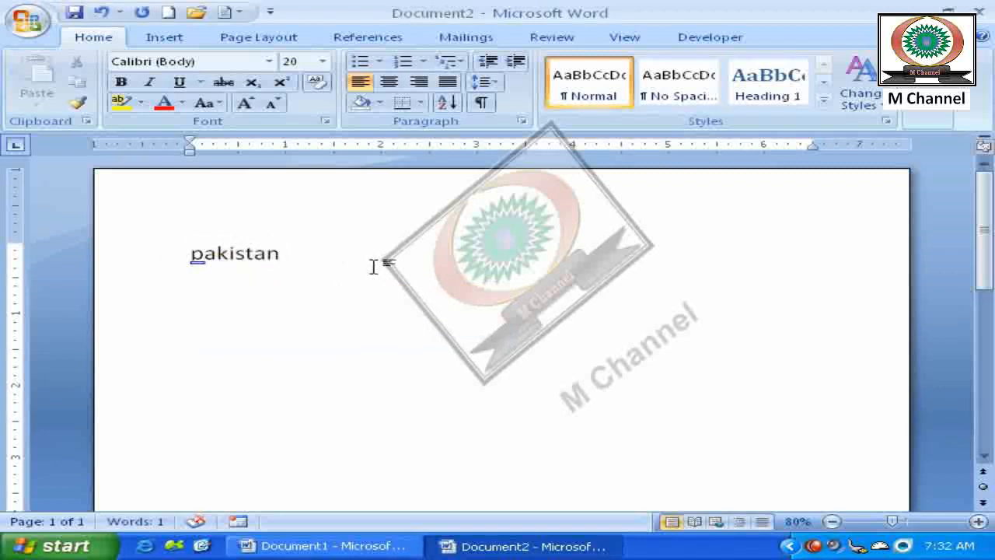
left_click(226, 271)
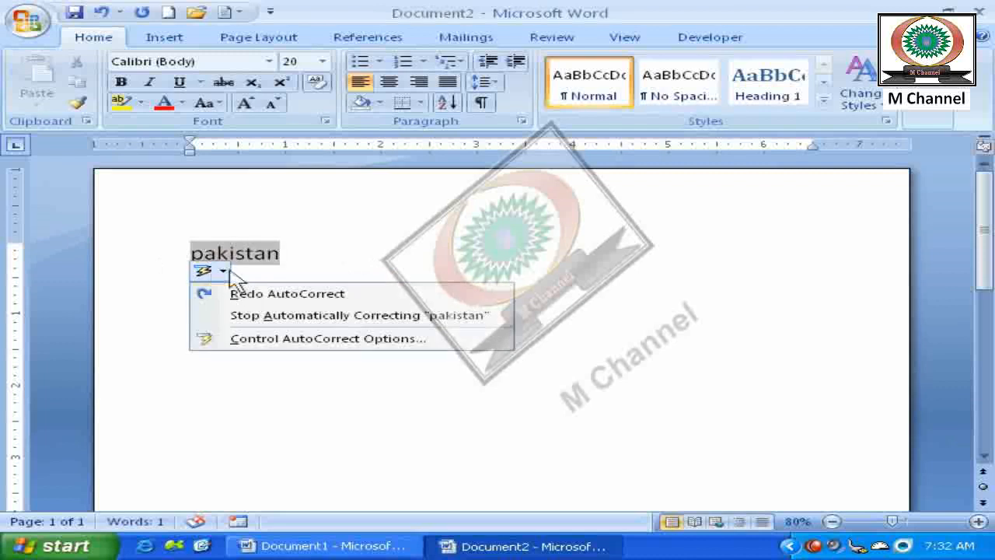
left_click(323, 293)
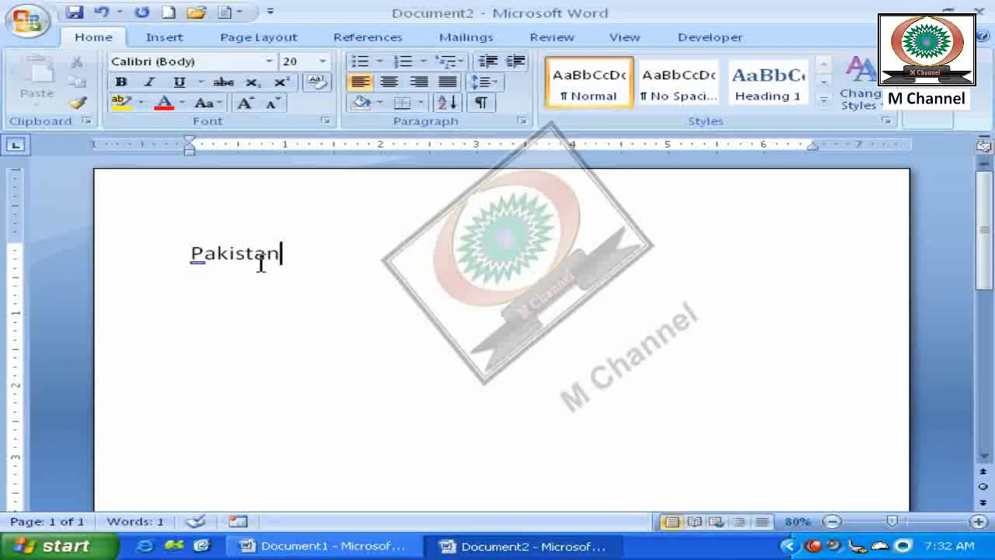
Step: Enter a new line below Pakistan with a lowercase person's name followed by "wokr is nothing" to test AutoCorrect
key("Return")
type("idrees")
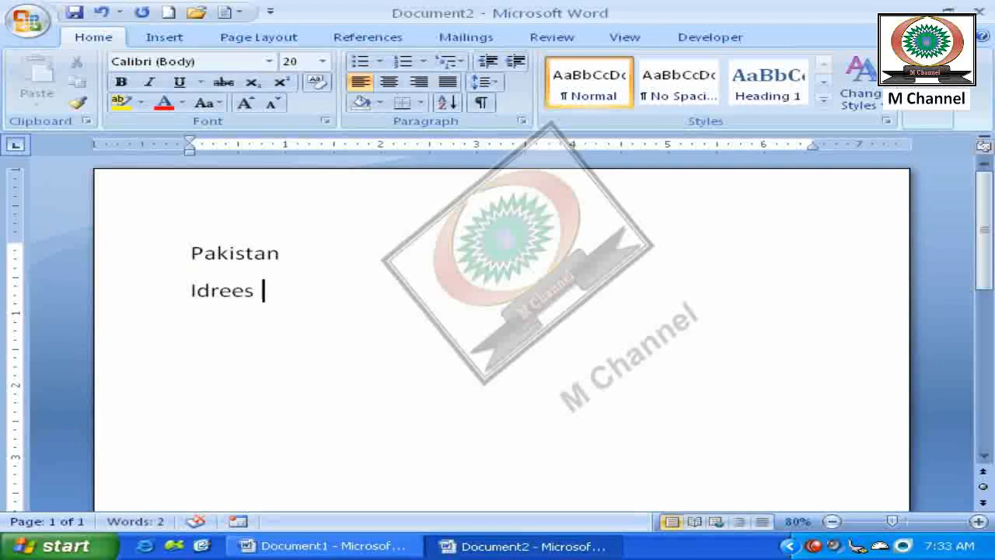
type("wokr ")
type("is nothing")
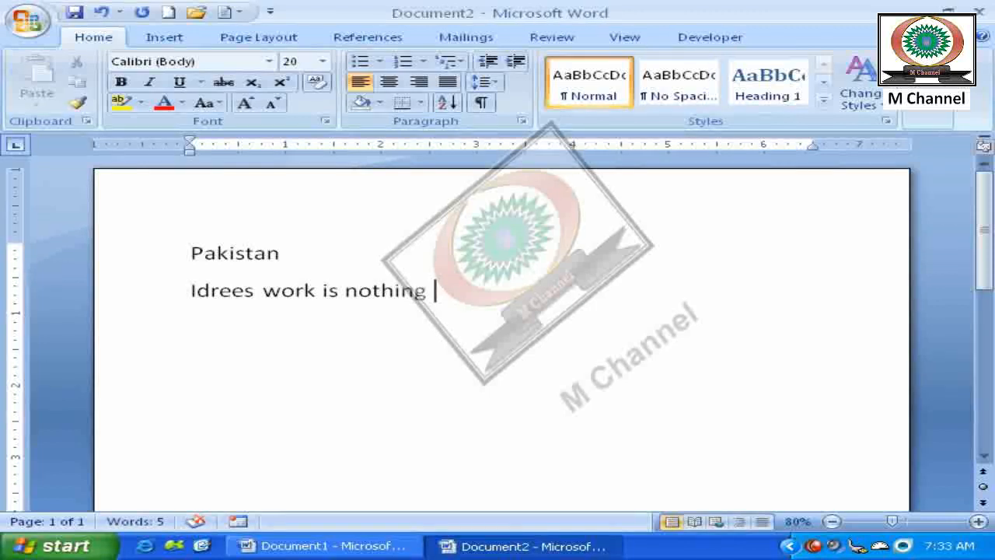
Step: Delete the sentence below Pakistan and enter a different first name after a blank line
key("Home")
type("Ali")
triple_click(259, 268)
key("BackSpace")
key("BackSpace")
key("Return")
key("Return")
type("Ali")
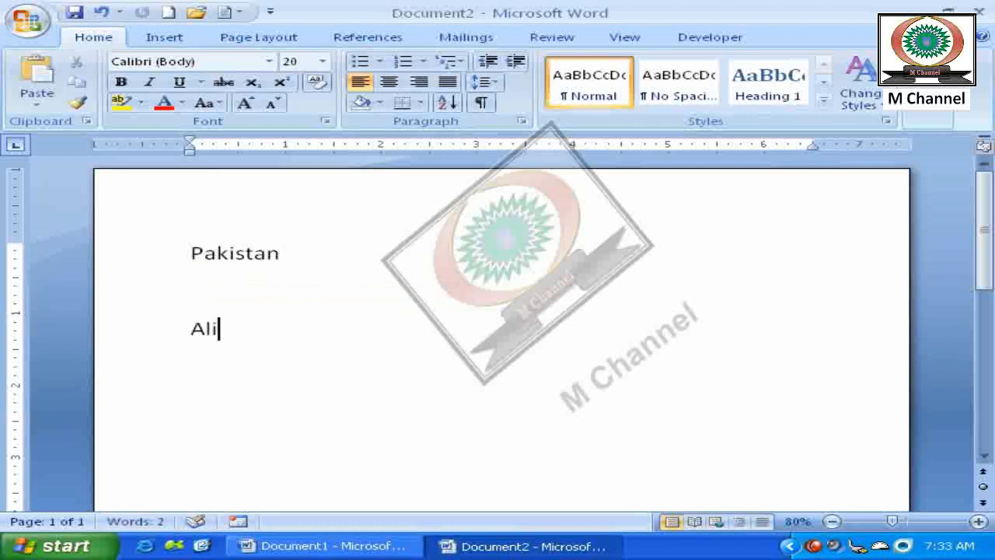
Step: Complete the line after the first name with "Works is nothing.", capitalizing the W
type(" works")
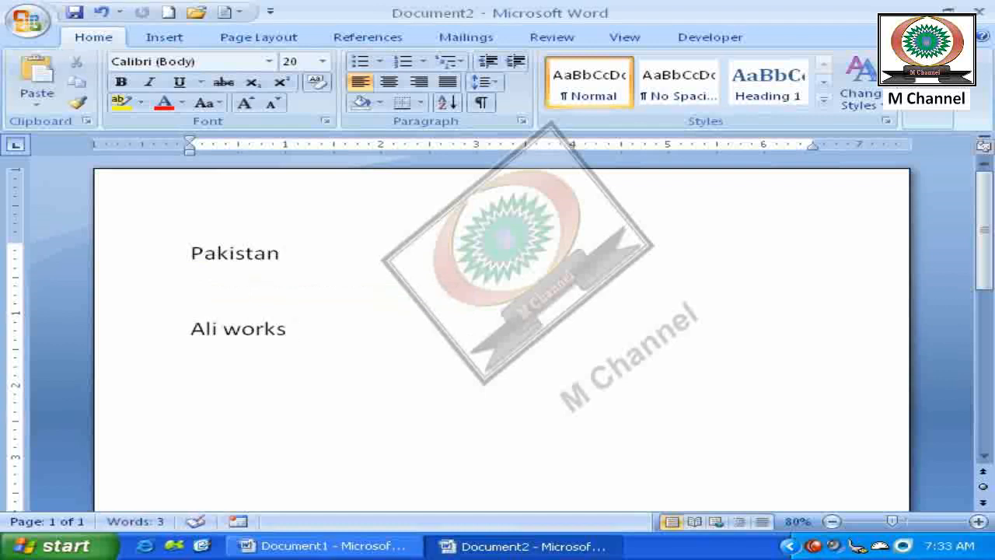
key("ctrl+shift+Left")
type("Wo")
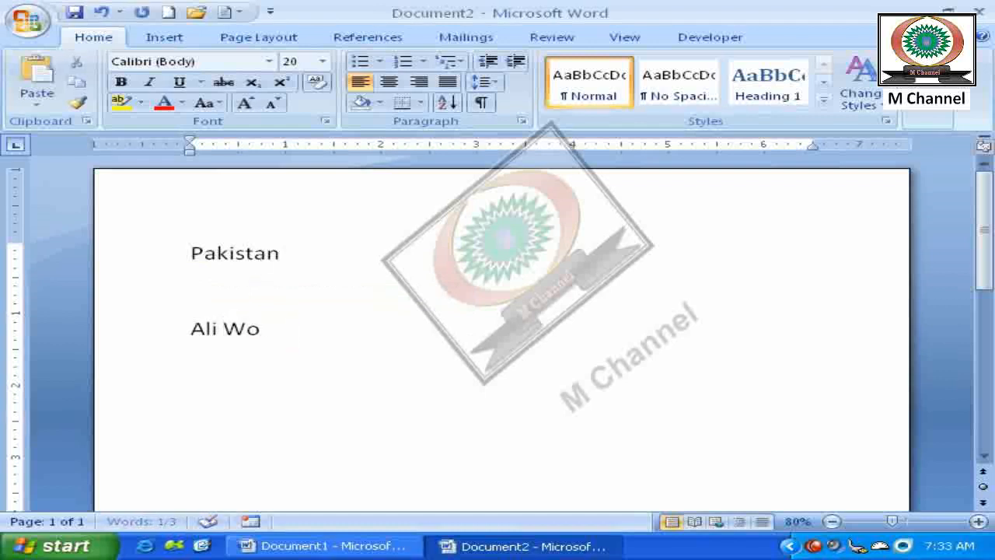
type("rks is nothing")
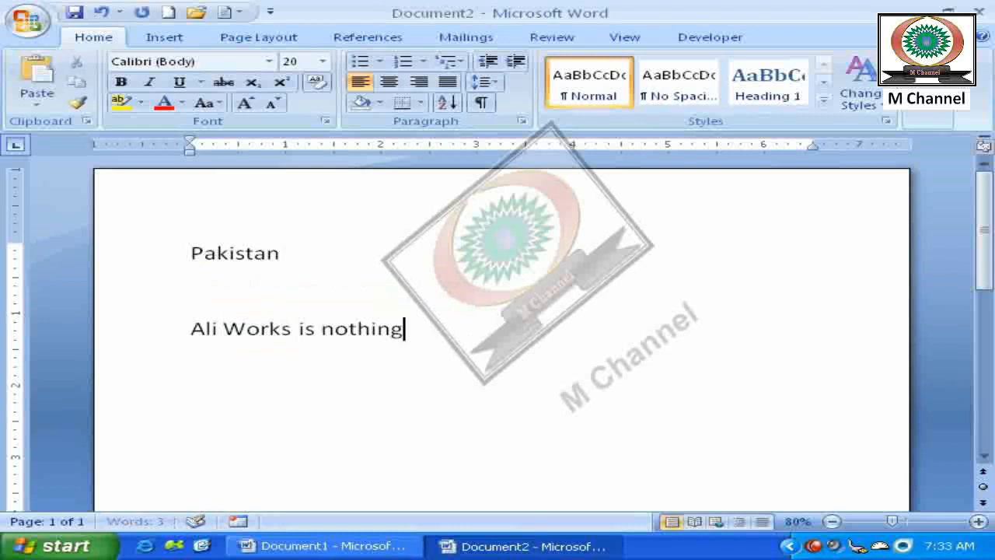
key("Return")
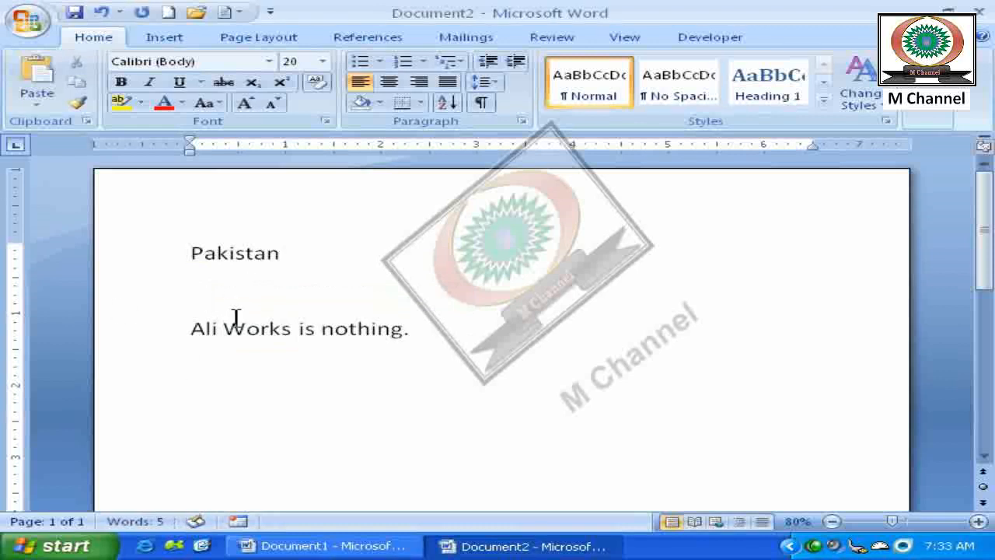
Step: Delete all the text in the document
left_click_drag(246, 326, 222, 327)
left_click(206, 374)
key("ctrl+a")
key("Delete")
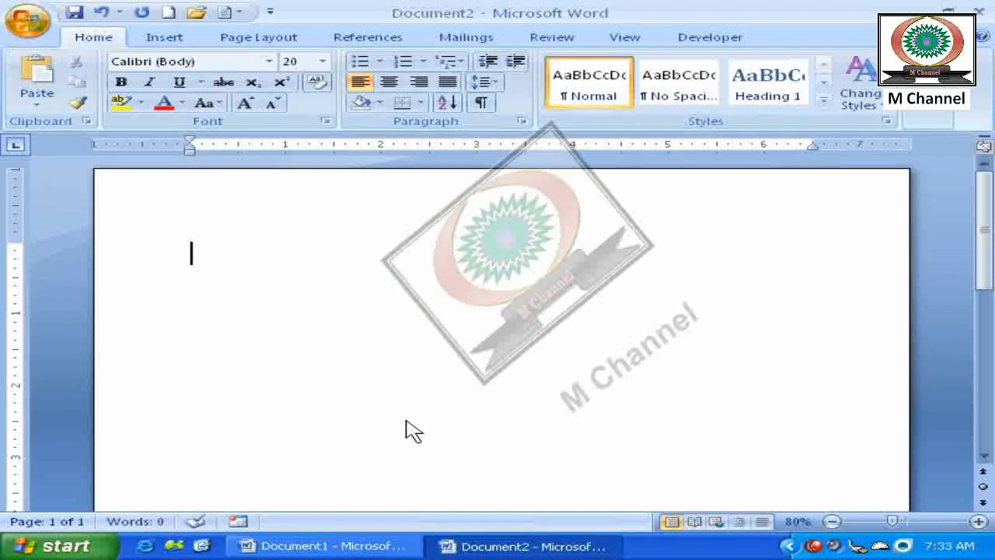
Step: Examine the Correct TWo INitial CApitals setting in the AutoCorrect options and close the dialogs
key("alt+f")
key("i")
left_click(105, 103)
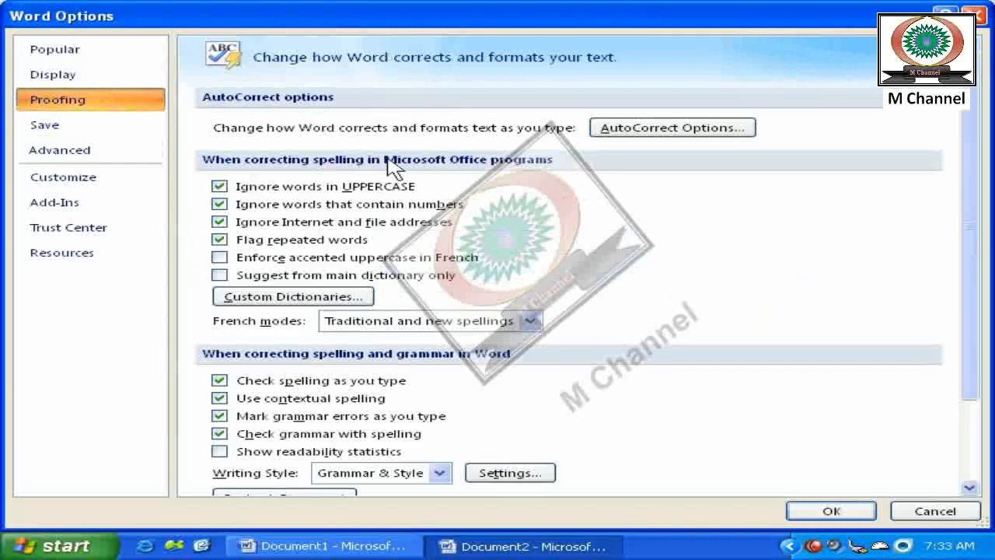
left_click(645, 128)
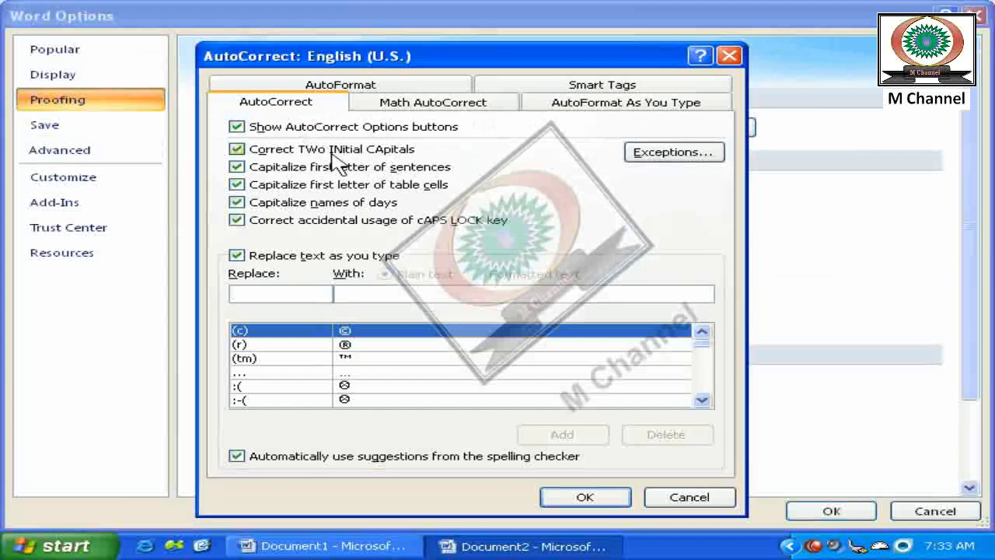
left_click(622, 496)
left_click(815, 513)
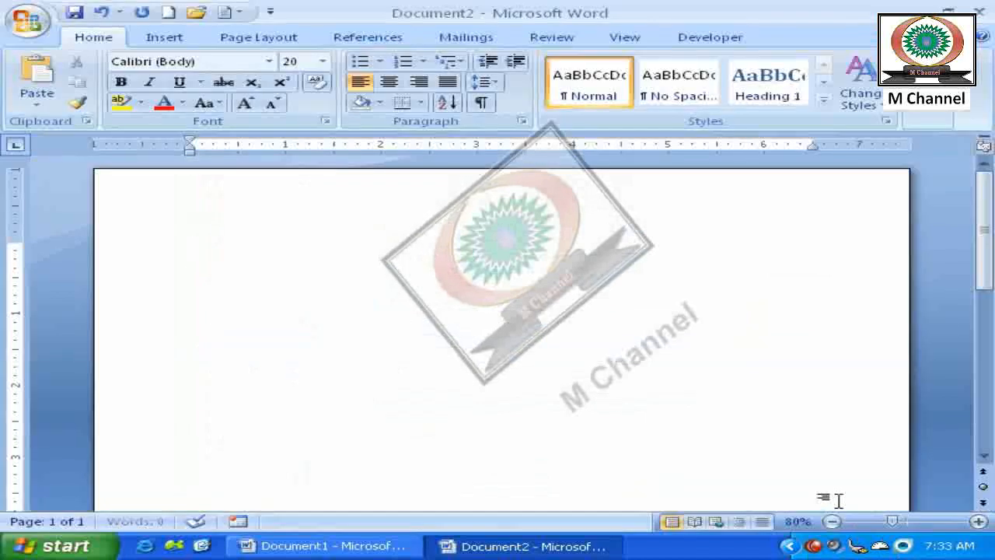
Step: Enter "AFghanistan" and "AUstralia" on separate lines, each with two initial capitals
type("A")
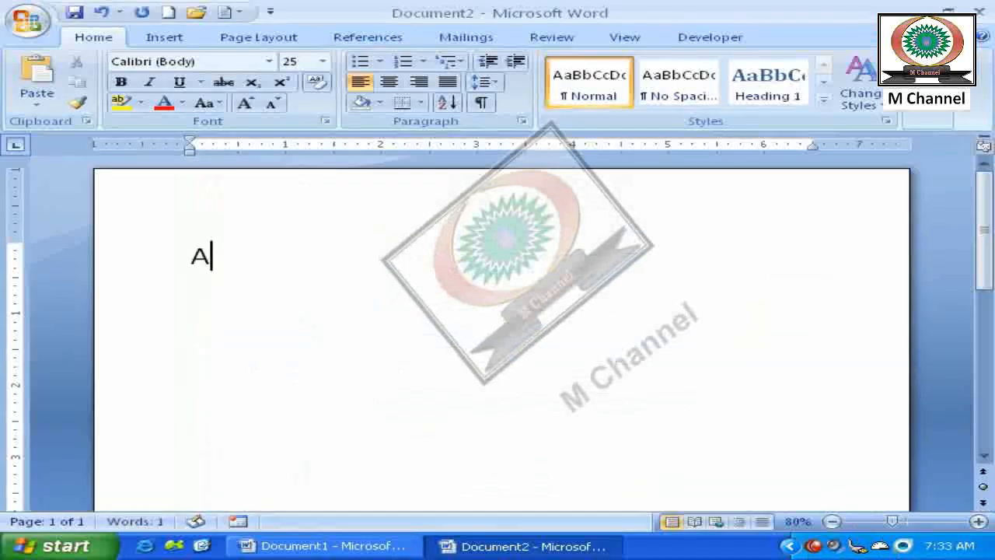
type("Fghanistan")
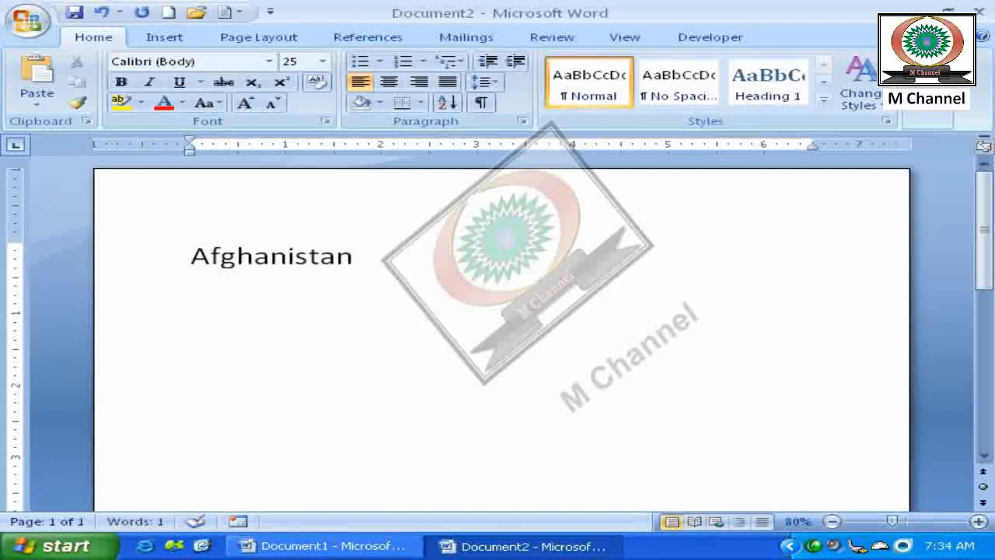
key("Return")
type("A")
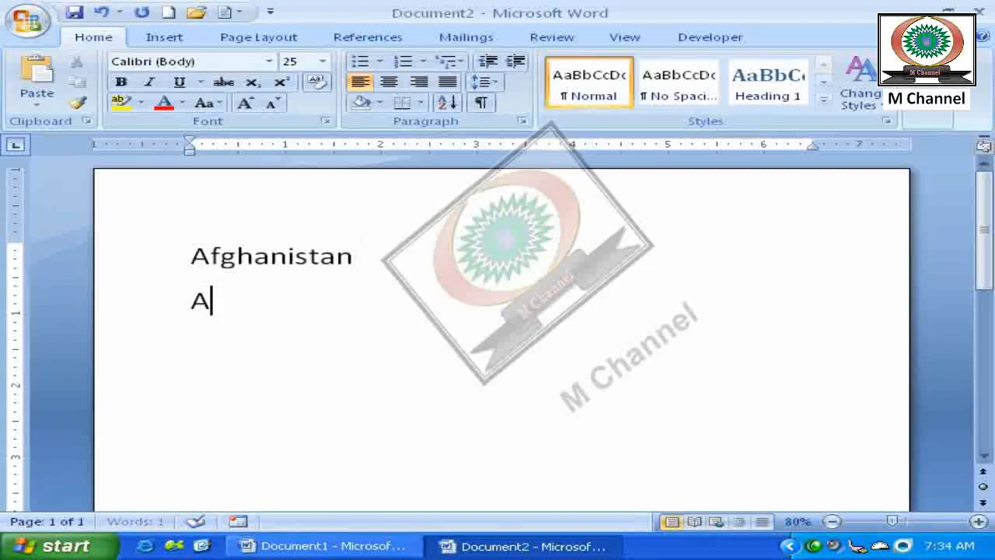
type("Ustrali")
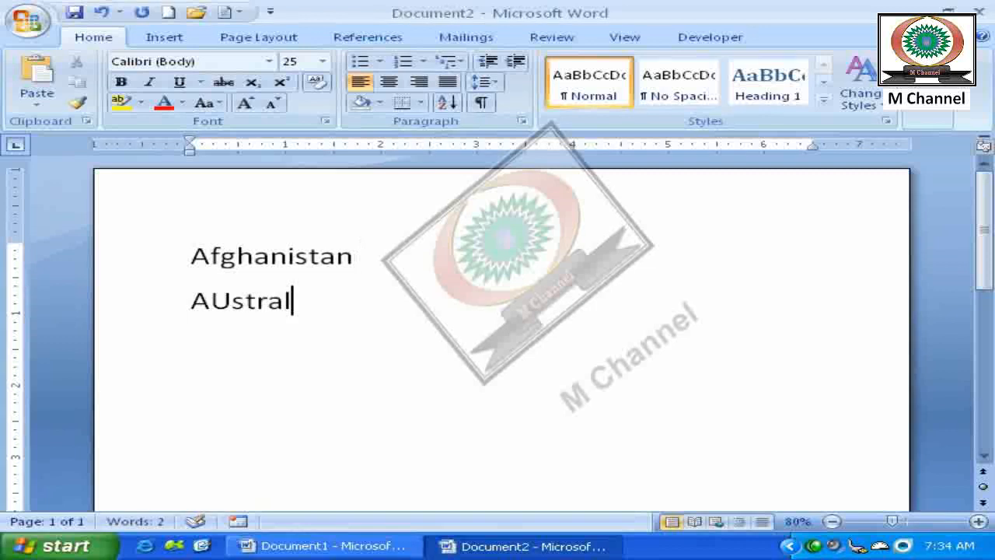
type("a")
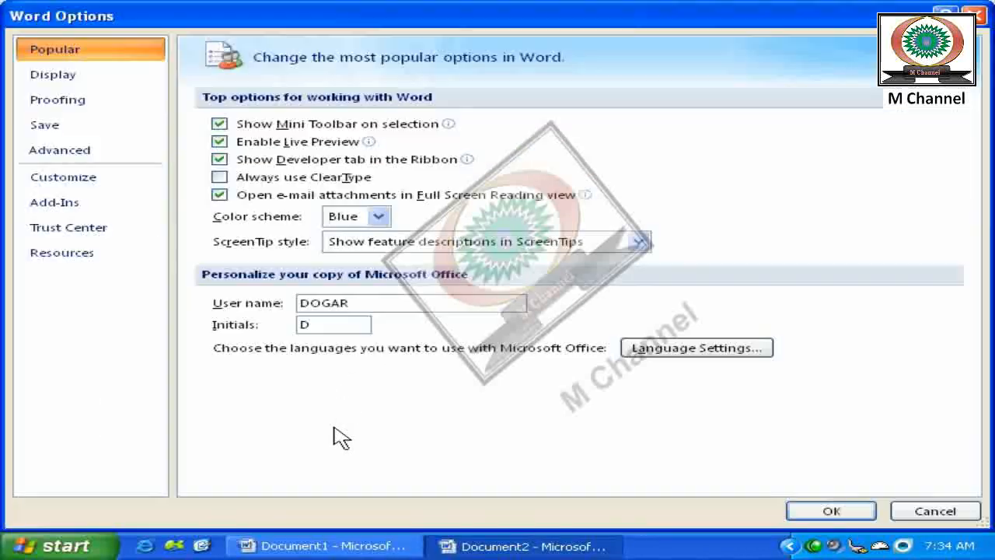
Step: Turn off Correct TWo INitial CApitals in the AutoCorrect options and test it by entering "AFghanistan" on a new line
left_click(95, 106)
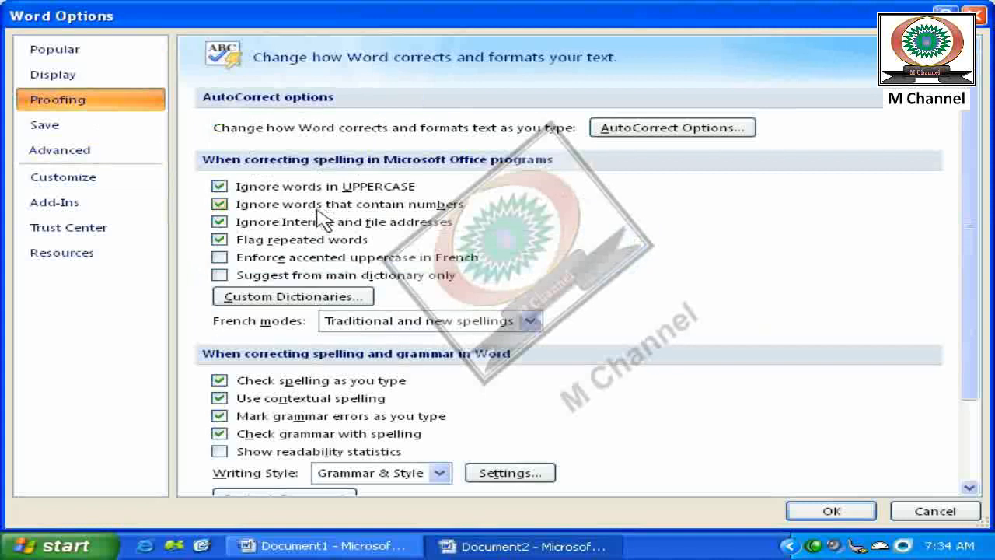
left_click(296, 188)
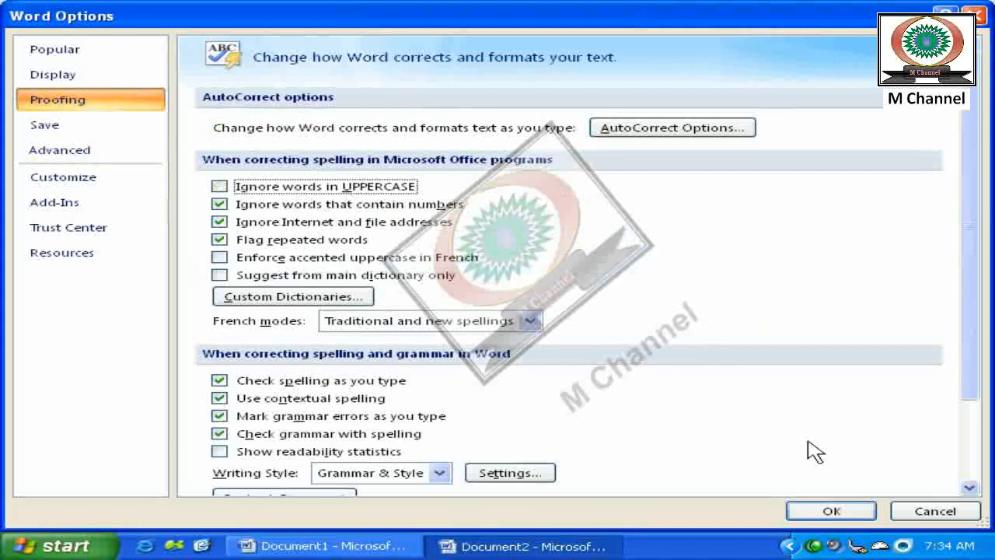
left_click(330, 189)
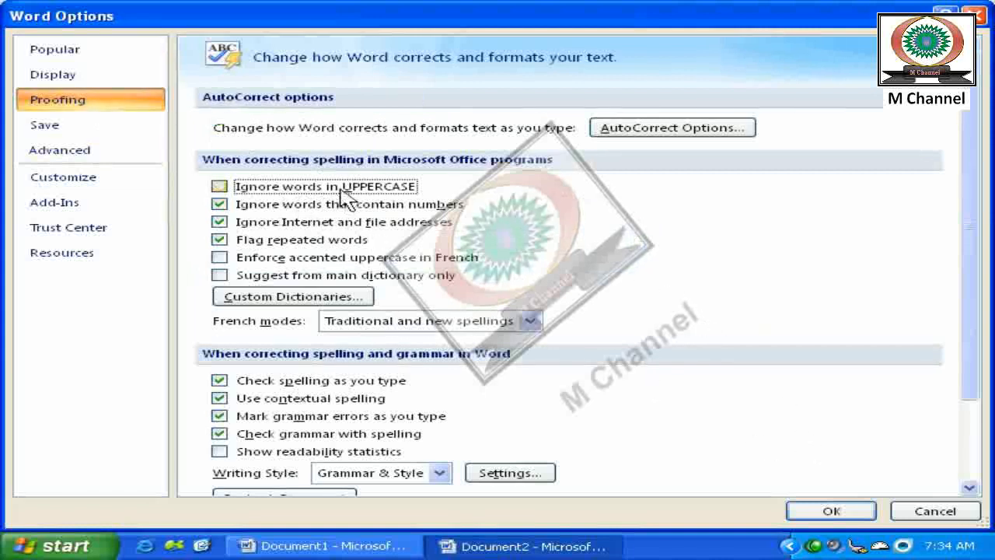
left_click(665, 128)
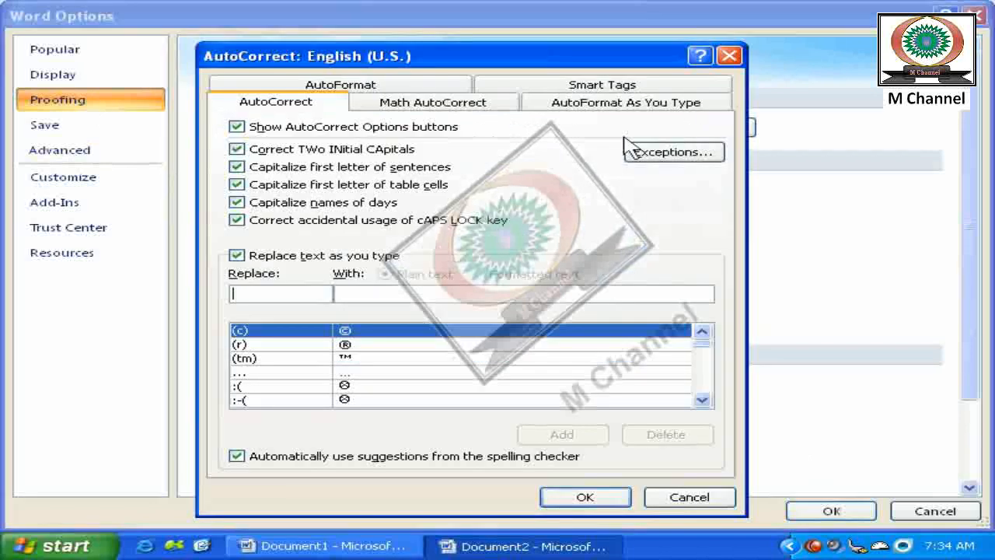
left_click(375, 153)
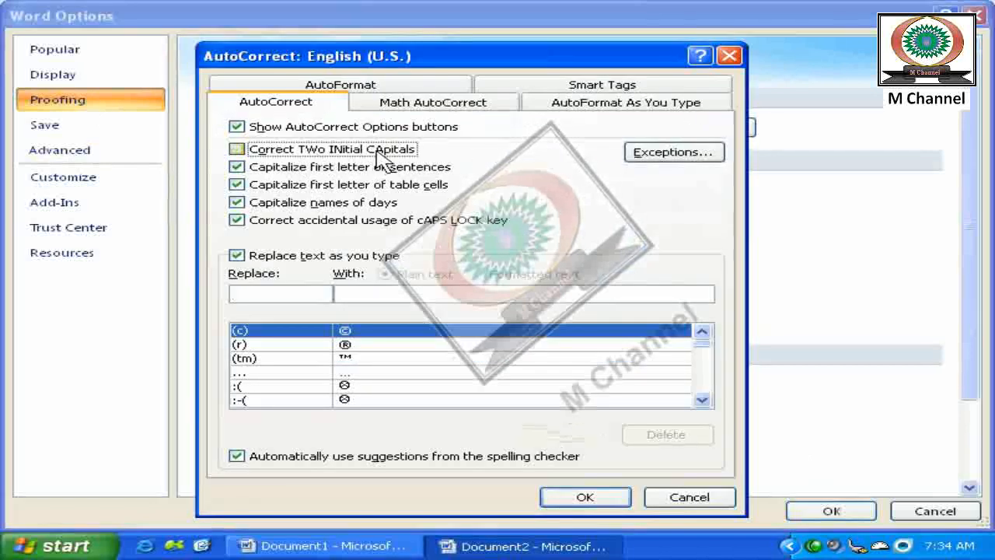
left_click(585, 497)
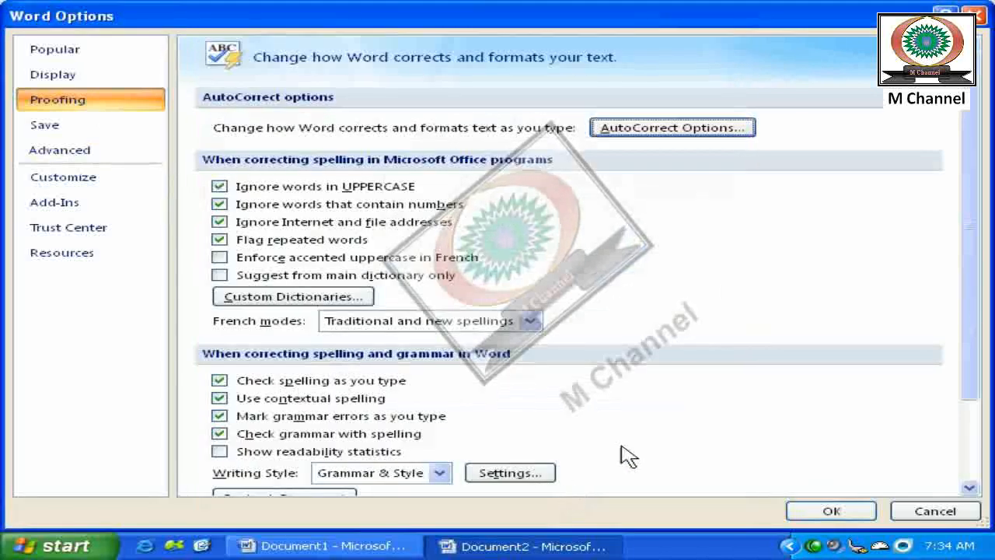
left_click(861, 509)
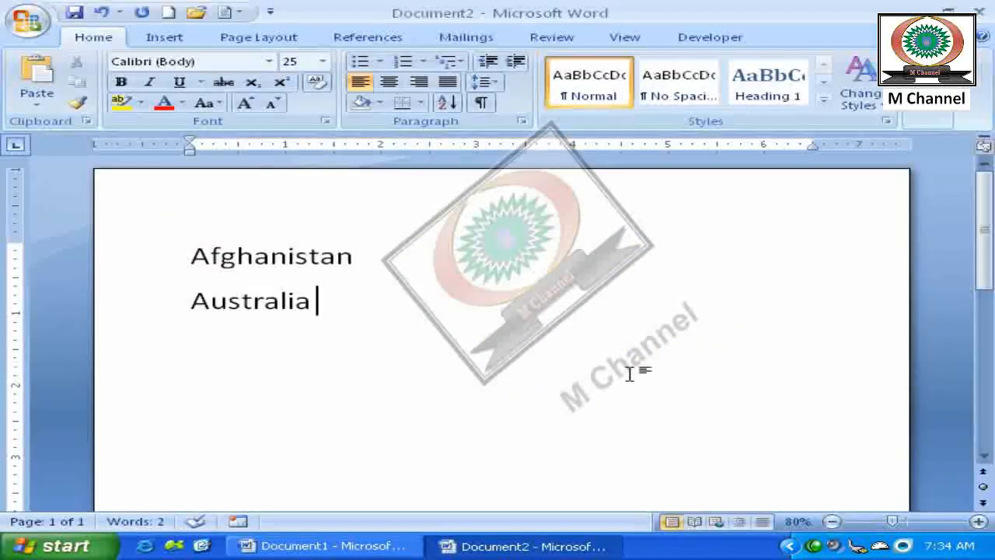
key("Return")
type("AFghanistan")
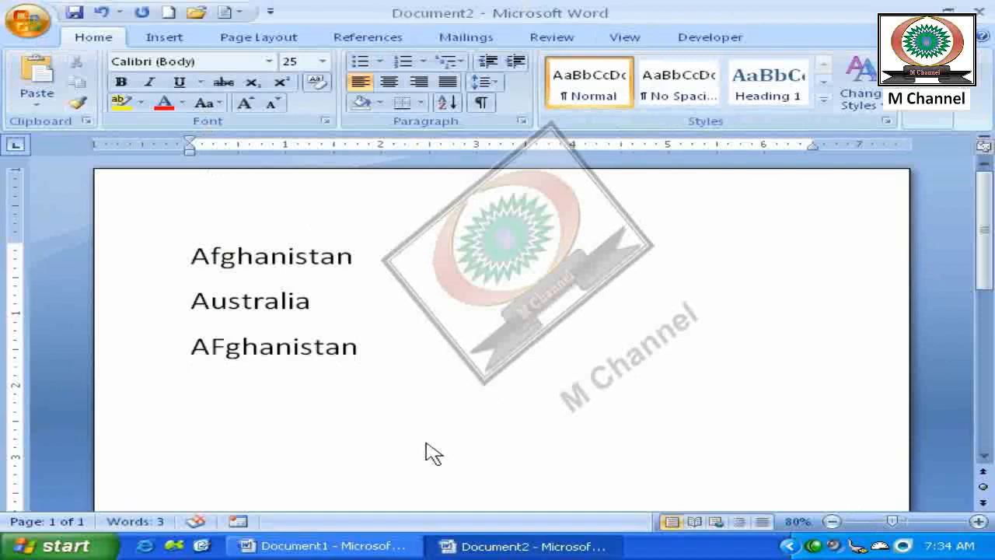
Step: Turn Correct TWo INitial CApitals back on in the AutoCorrect options and apply the change
key("alt+f")
key("i")
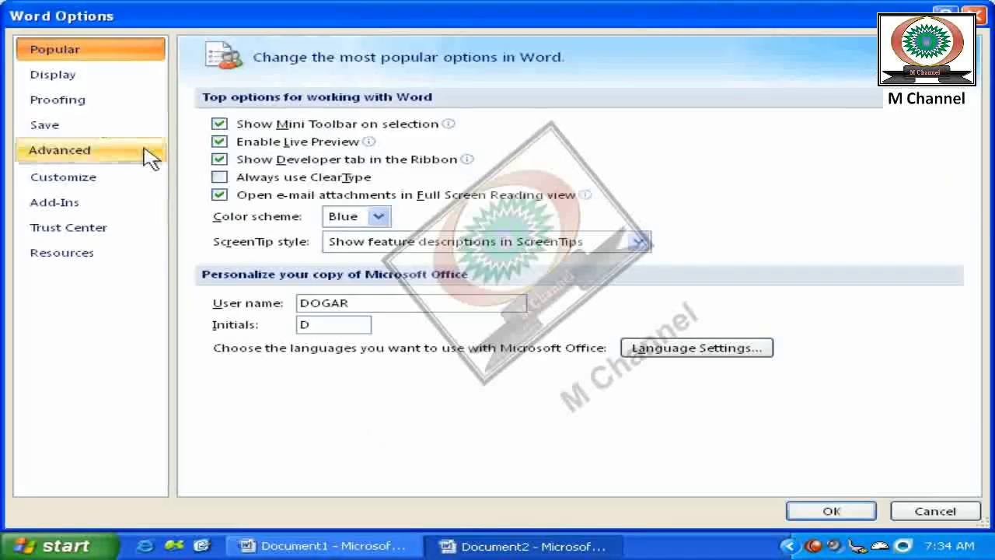
left_click(83, 104)
left_click(657, 127)
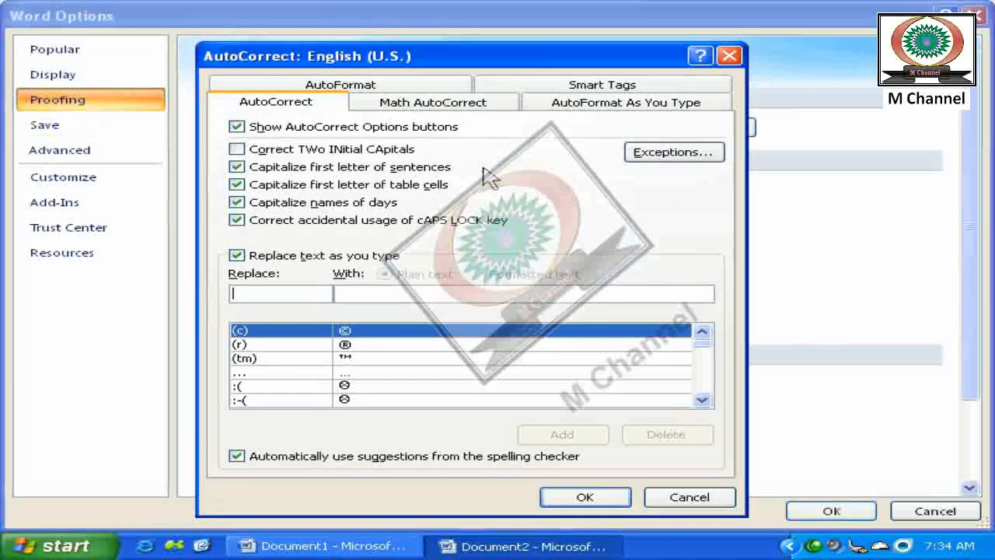
left_click(272, 148)
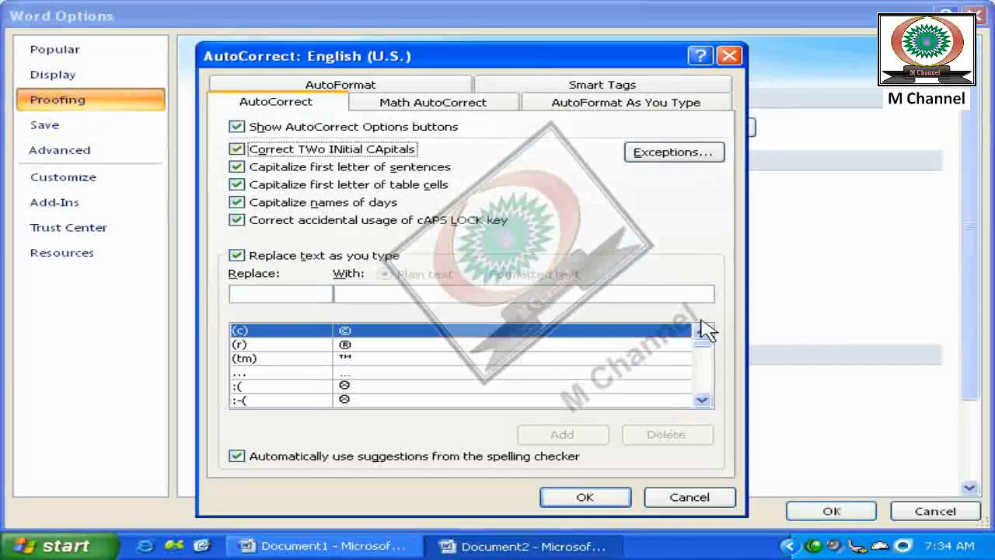
left_click(583, 501)
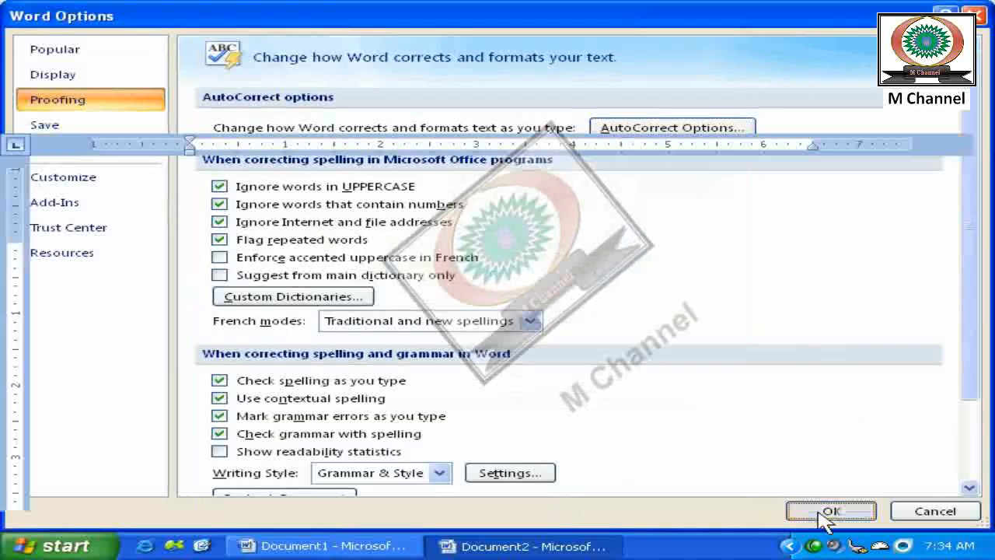
left_click(824, 516)
Step: Clear the three country-name lines from the document
key("ctrl+a")
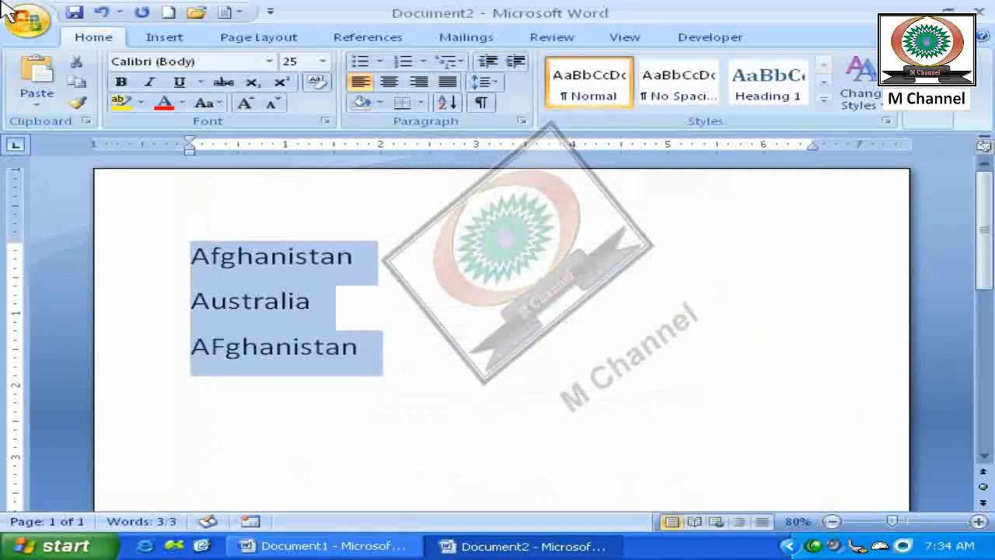
key("Delete")
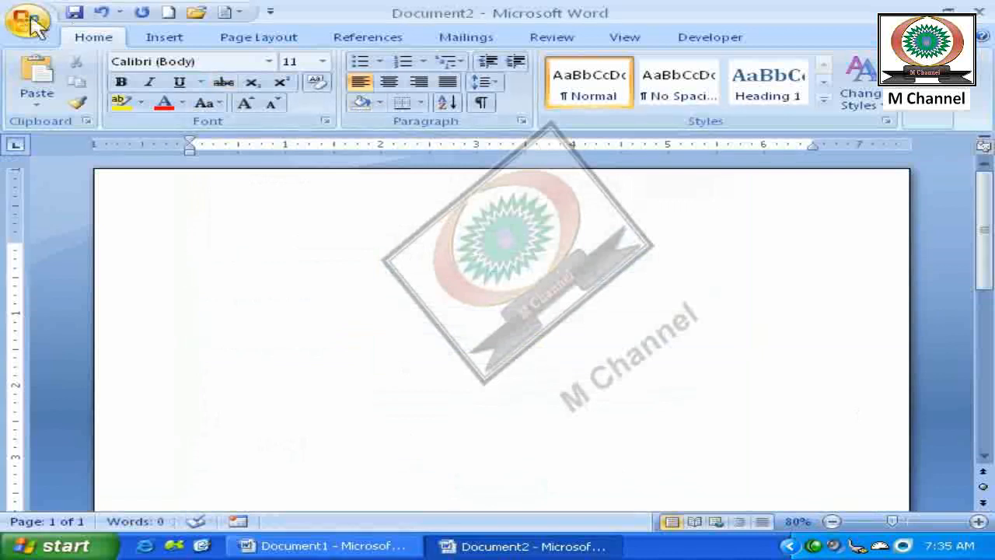
Step: Review the Capitalize first letter of sentences setting in the AutoCorrect options and close the options
left_click(370, 431)
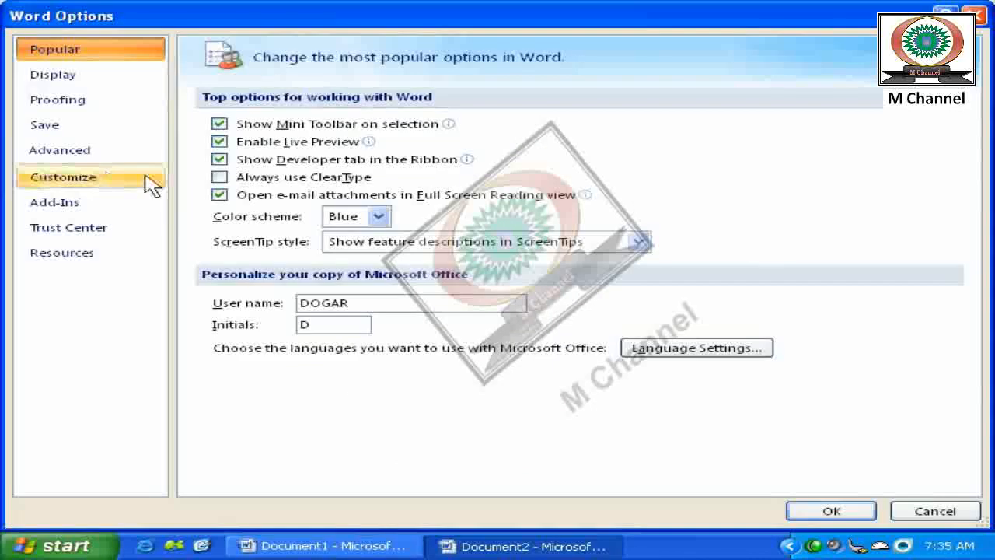
left_click(86, 100)
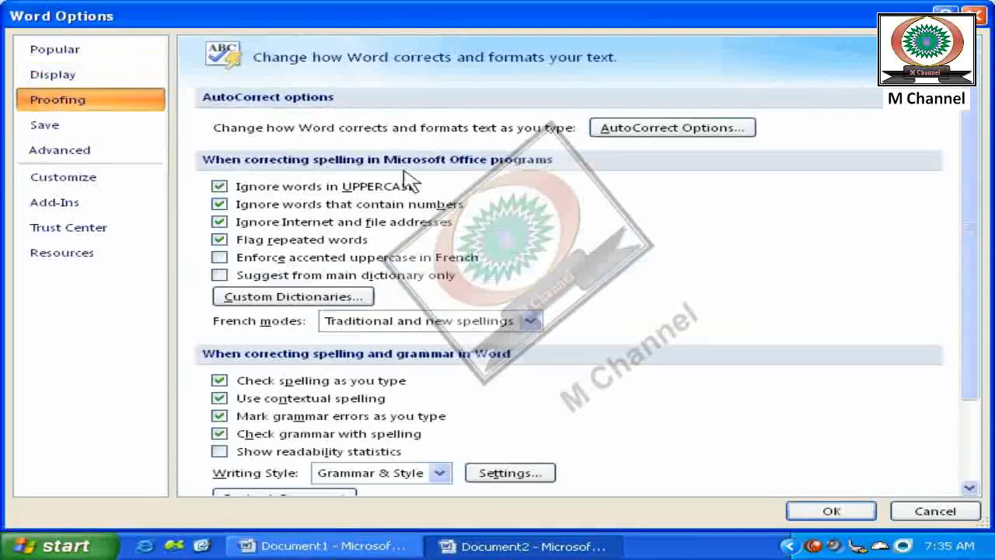
left_click(689, 130)
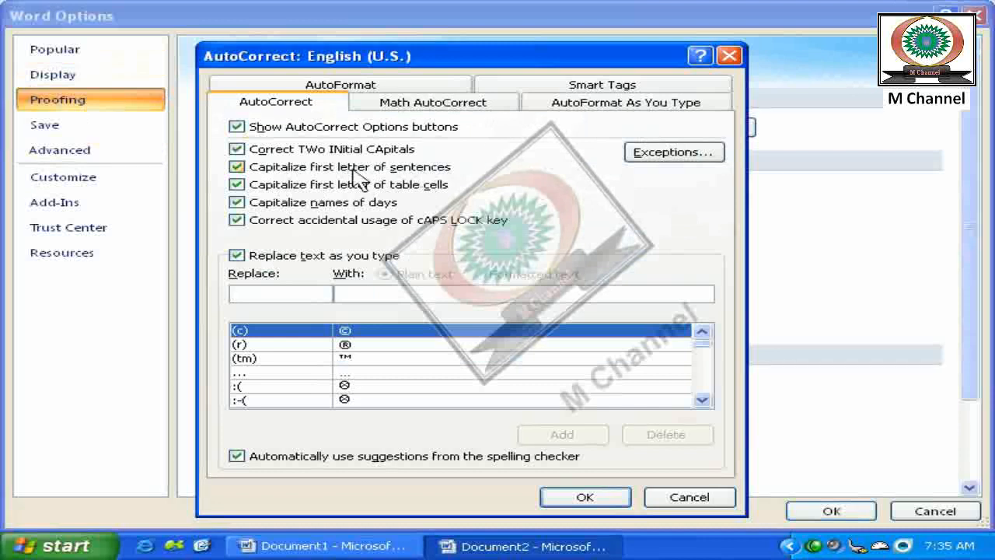
left_click(604, 497)
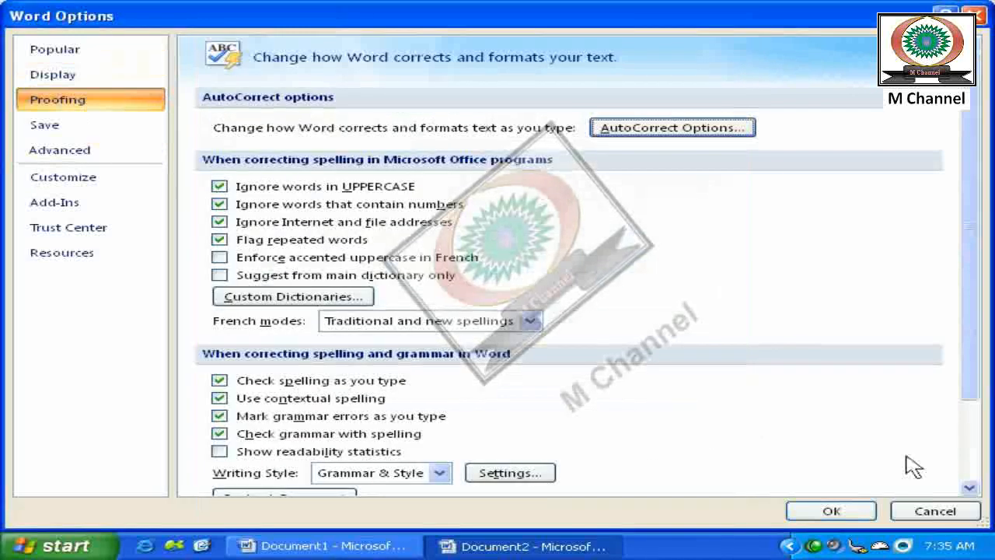
left_click(830, 511)
Step: Enter a test sentence made of a capitalized first name followed by "is my name." and enlarge it to 40 pt
type("Ali is my name")
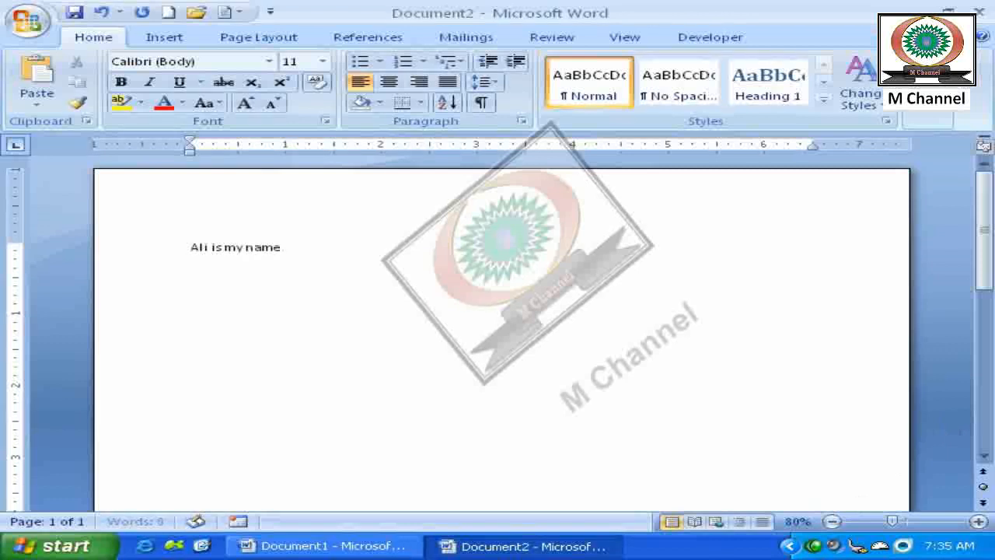
type(".")
key("ctrl+a")
key("ctrl+bracketright")
key("ctrl+bracketright")
key("ctrl+bracketright")
key("ctrl+bracketright")
key("ctrl+bracketright")
key("ctrl+bracketright")
key("ctrl+bracketright")
key("ctrl+bracketright")
key("ctrl+bracketright")
key("ctrl+bracketright")
key("ctrl+bracketright")
key("ctrl+bracketright")
key("ctrl+bracketright")
key("ctrl+bracketright")
key("ctrl+bracketright")
key("ctrl+bracketright")
key("ctrl+bracketright")
key("ctrl+bracketright")
key("ctrl+bracketright")
key("ctrl+bracketright")
key("ctrl+bracketright")
key("ctrl+bracketright")
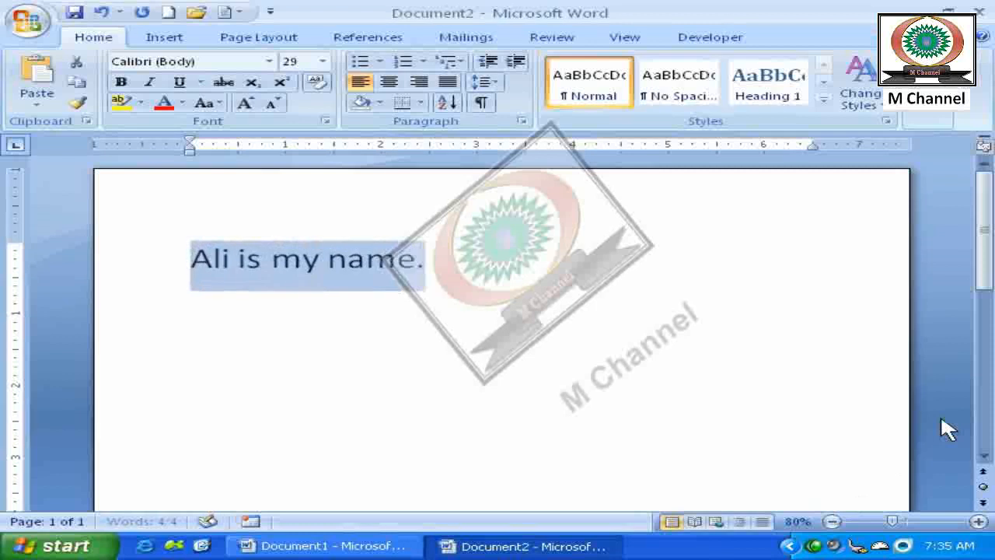
key("ctrl+bracketright")
key("ctrl+bracketright")
key("ctrl+bracketright")
key("ctrl+bracketright")
key("ctrl+bracketright")
key("ctrl+bracketright")
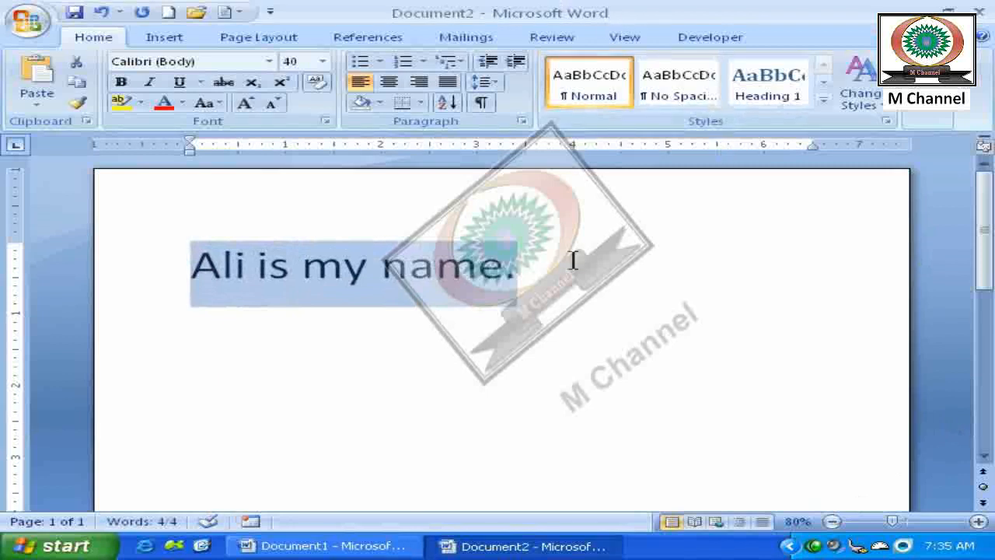
left_click(541, 286)
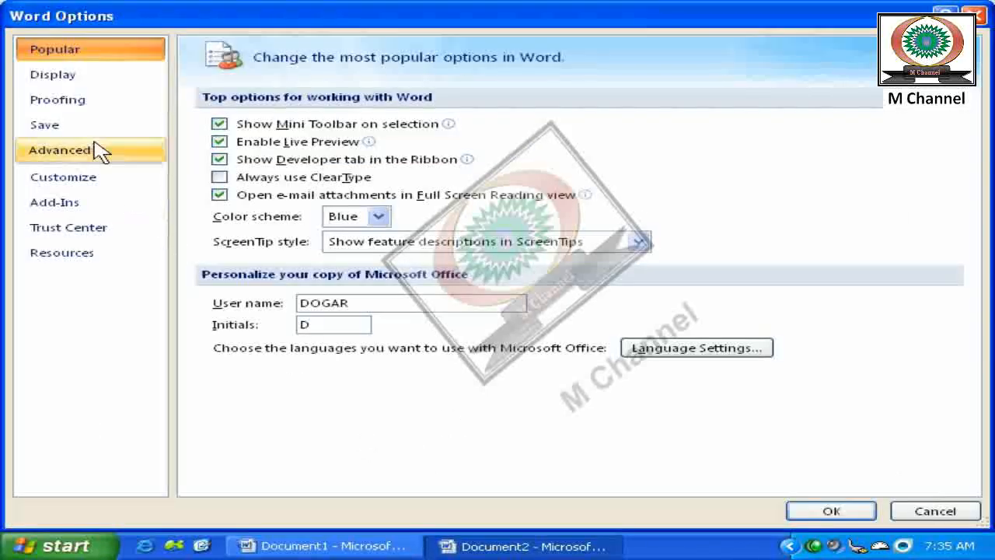
Step: Turn off Capitalize first letter of sentences in the AutoCorrect options and apply the change
left_click(86, 101)
left_click(642, 131)
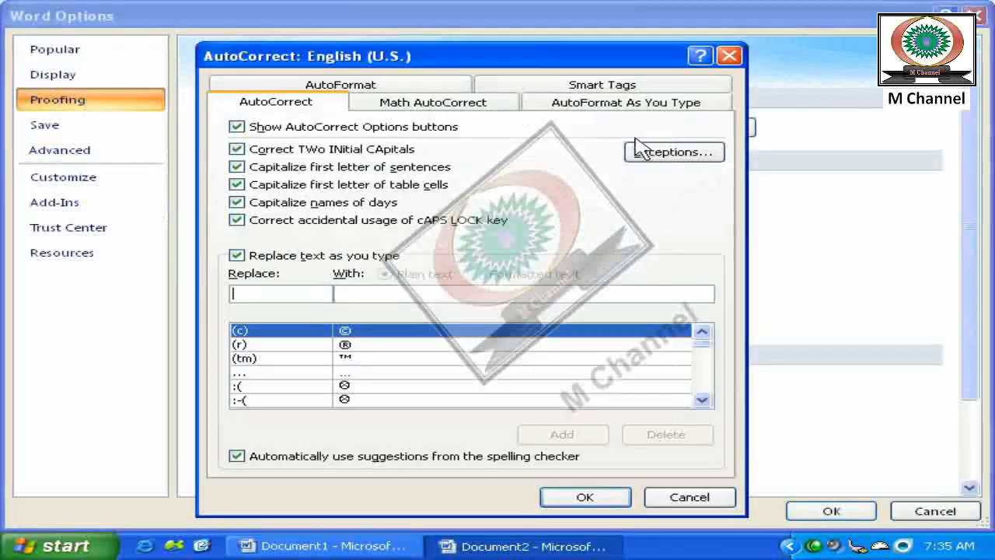
left_click(363, 169)
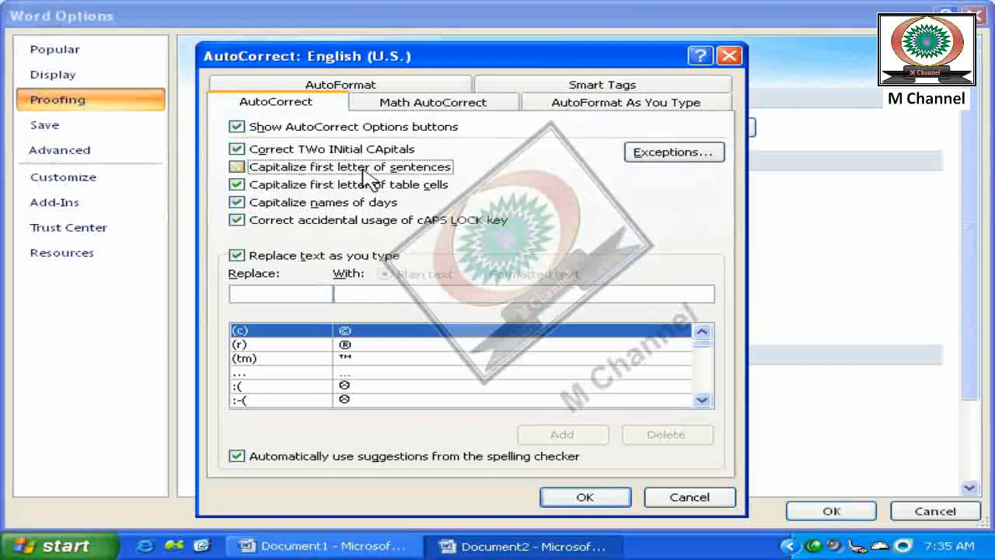
left_click(584, 497)
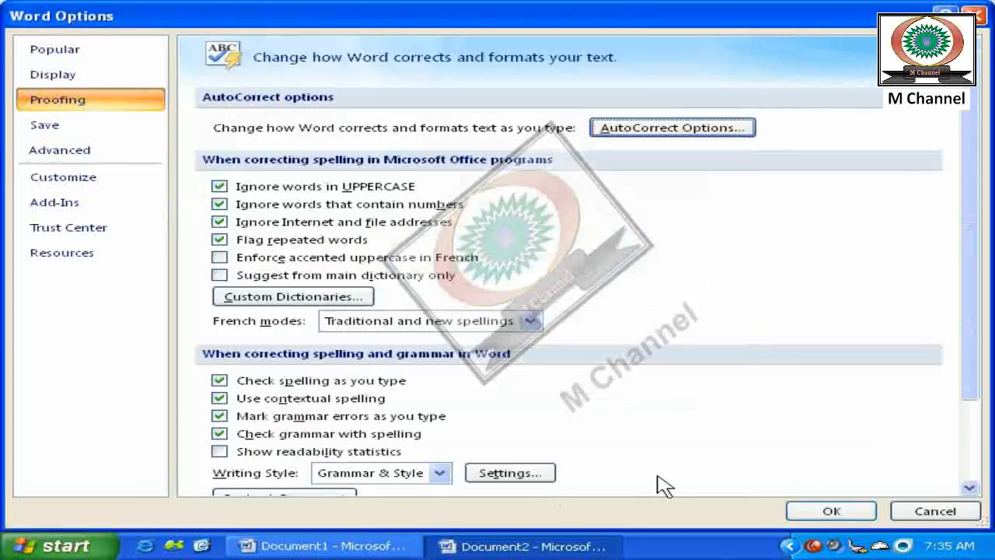
left_click(831, 511)
Step: Test the capitalization setting by entering "Afghanst" on a new line, then replace the whole document text with lowercase "afghanistan"
key("Return")
type("Afghanst")
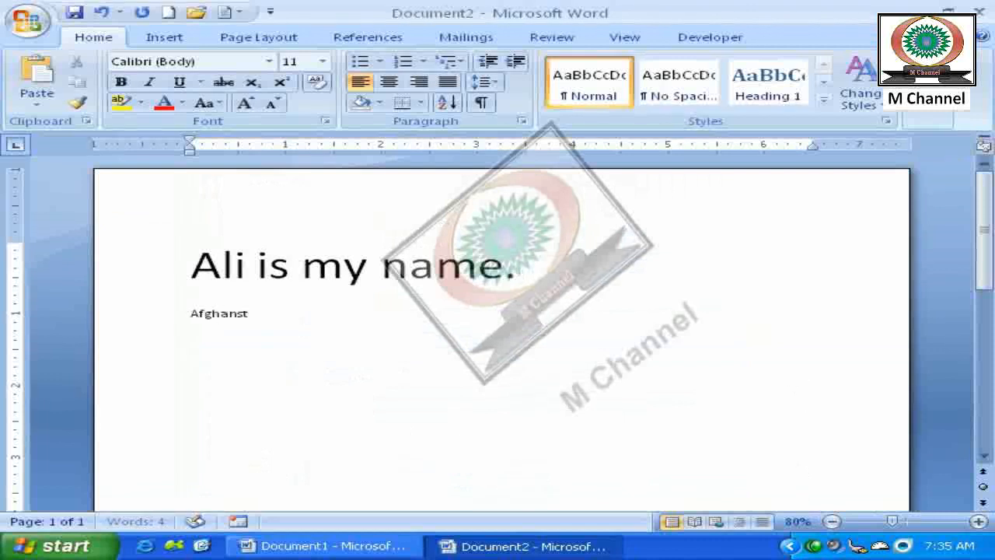
key("ctrl+a")
type("afghanistan")
key("ctrl+z")
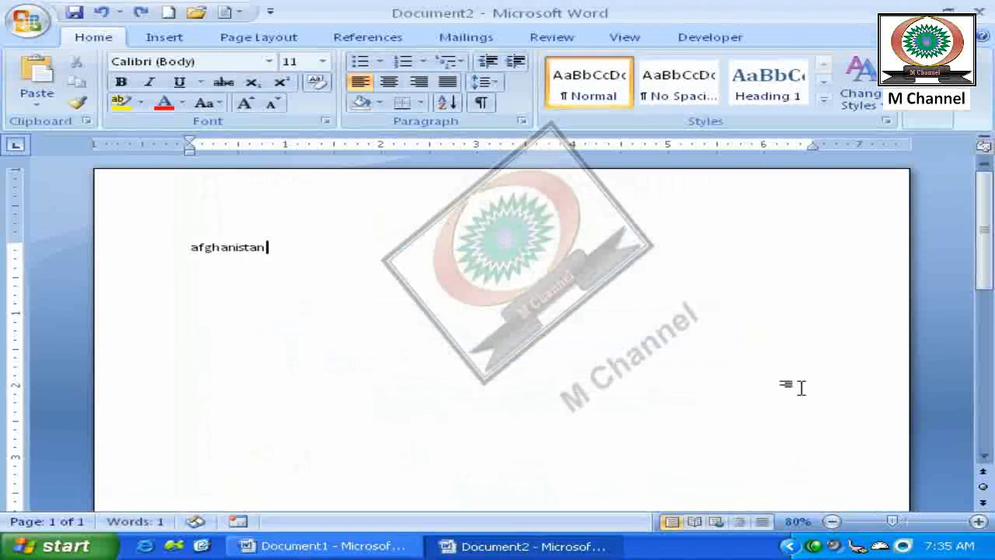
Step: Clear the document and recheck the Capitalize first letter of sentences setting in the AutoCorrect options
key("ctrl+a")
key("Delete")
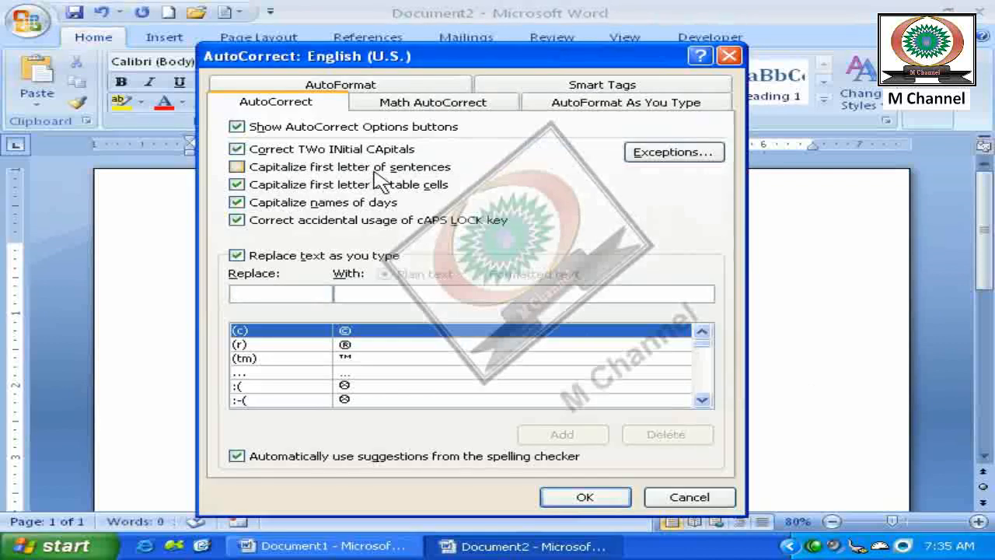
left_click(611, 498)
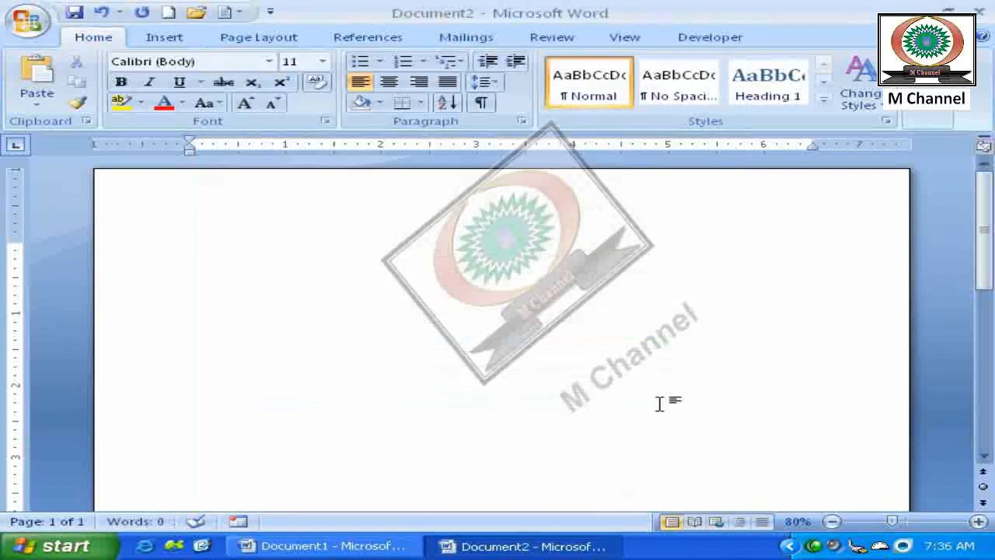
Step: Enter "this is my name." in 19 pt and, after a blank line, a second sentence starting with a lowercase first name
type("p")
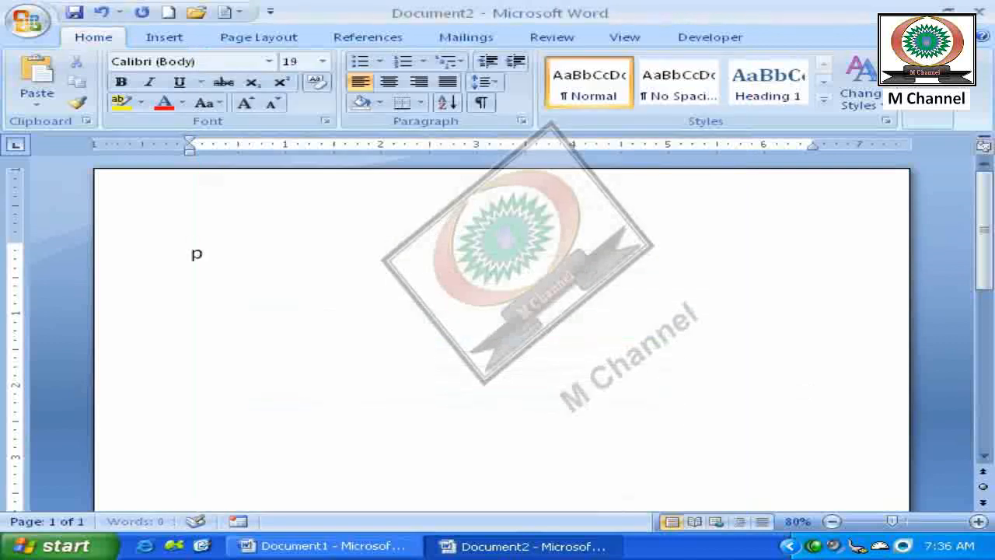
key("BackSpace")
type("this is my name.")
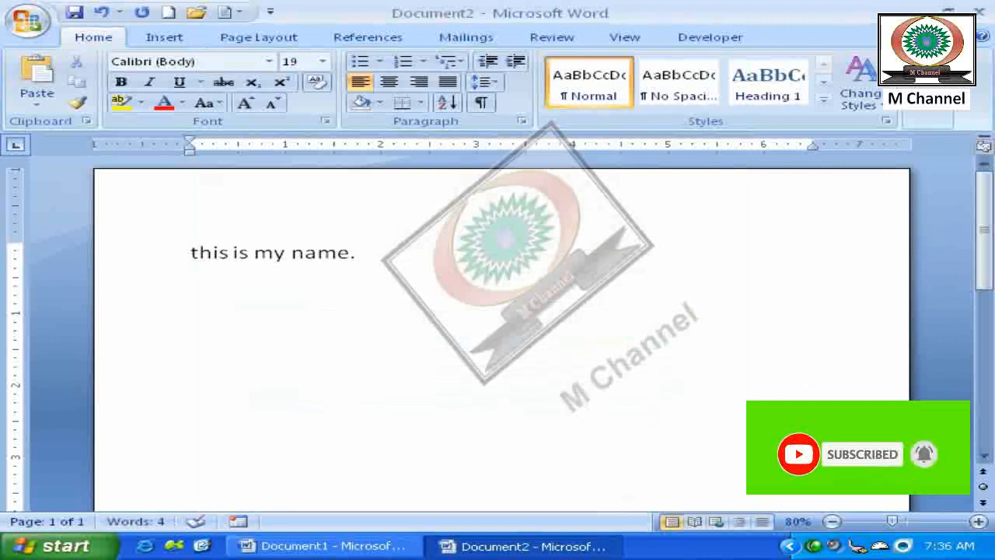
key("Return")
key("Return")
type("idrees is my name.")
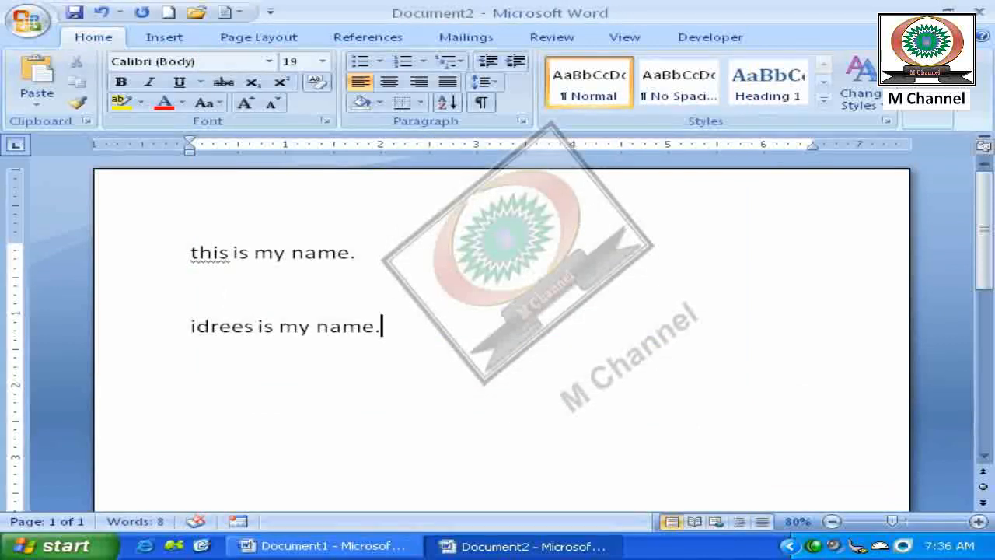
key("ctrl+a")
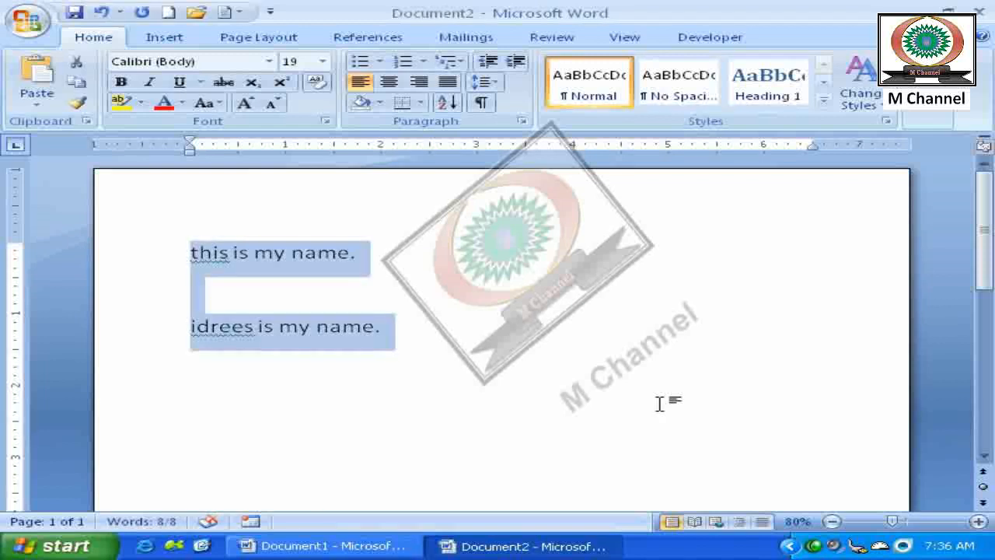
left_click(659, 404)
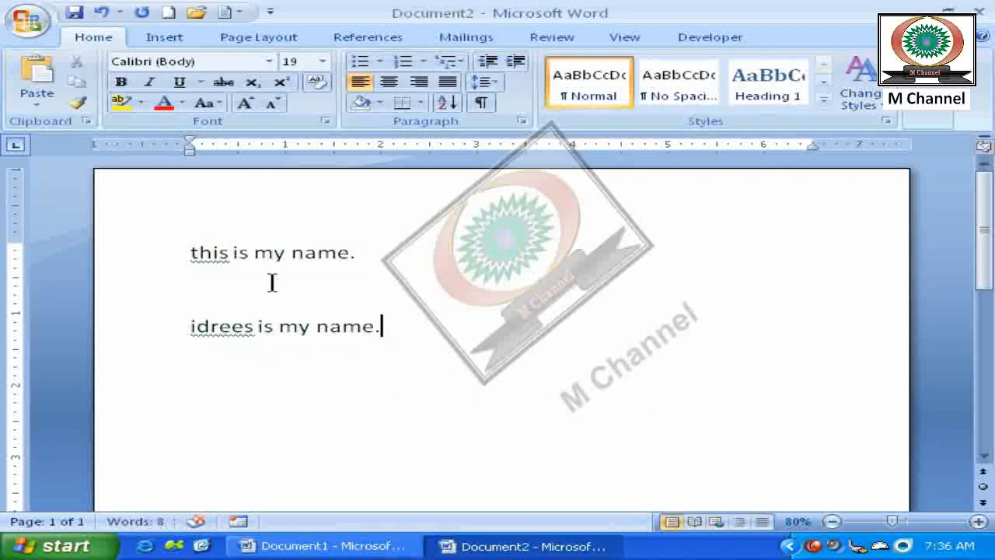
Step: Replace the flagged first word of both sentences with its suggested capitalized form, then clear the document
right_click(221, 256)
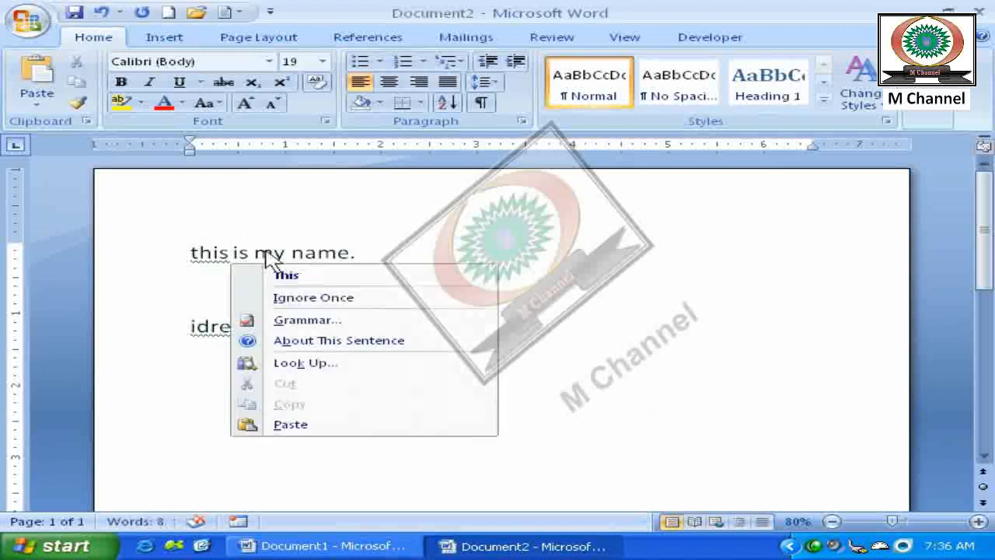
left_click(303, 276)
right_click(235, 330)
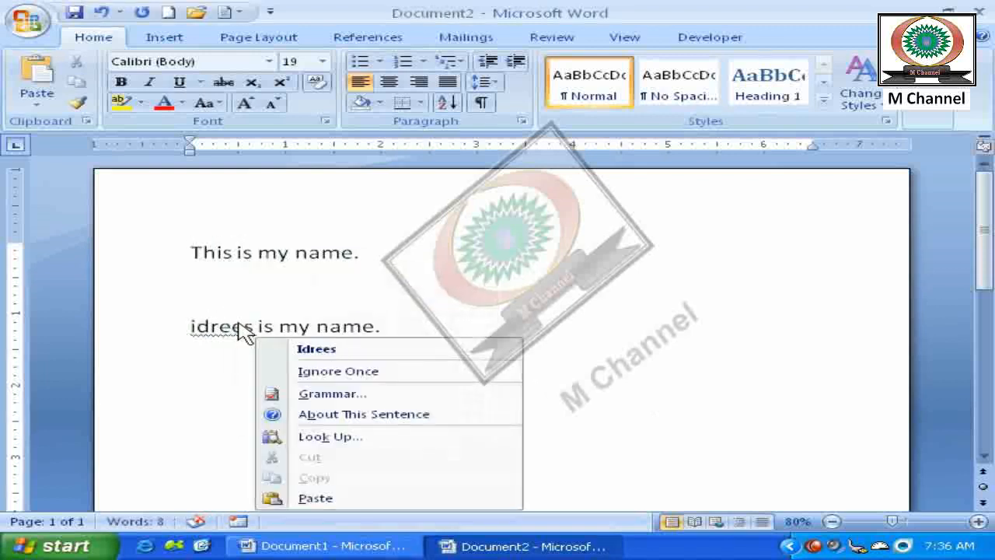
left_click(340, 350)
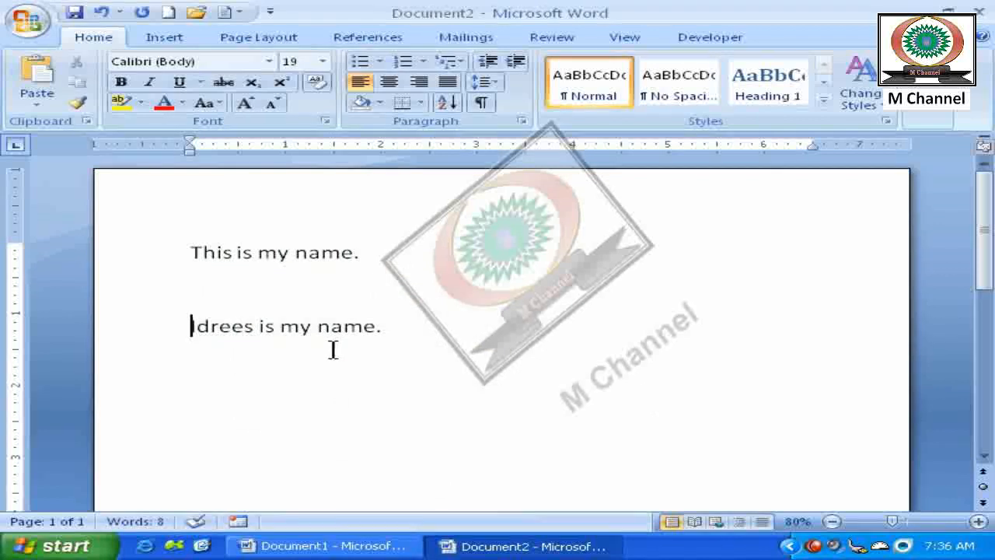
key("ctrl+a")
key("Delete")
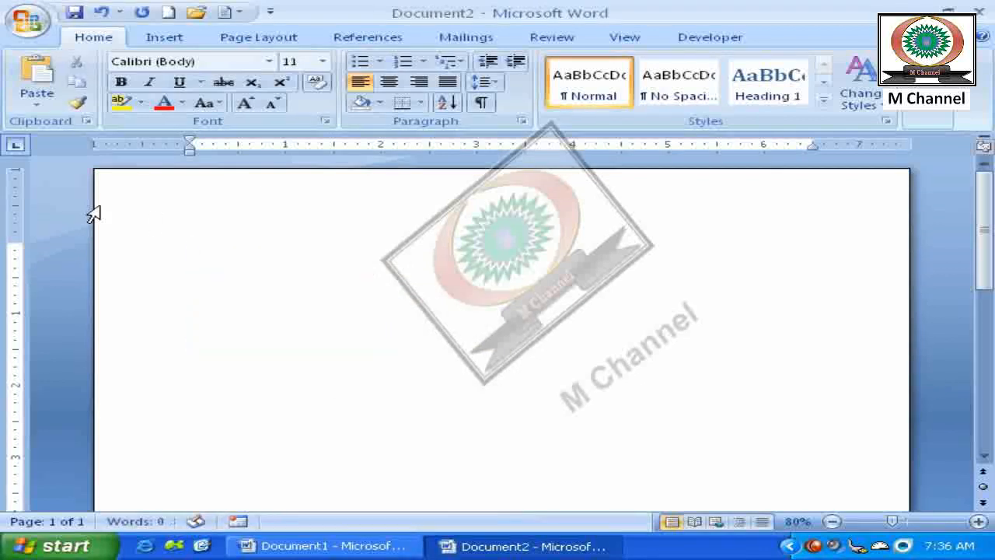
Step: Turn Capitalize first letter of sentences back on in the AutoCorrect options and apply the change
left_click(51, 17)
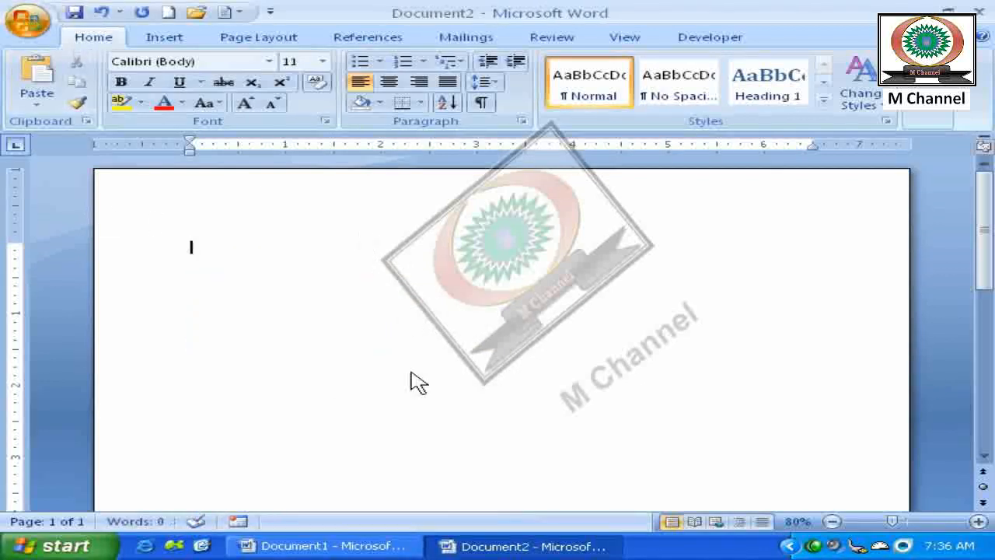
left_click(388, 429)
left_click(109, 104)
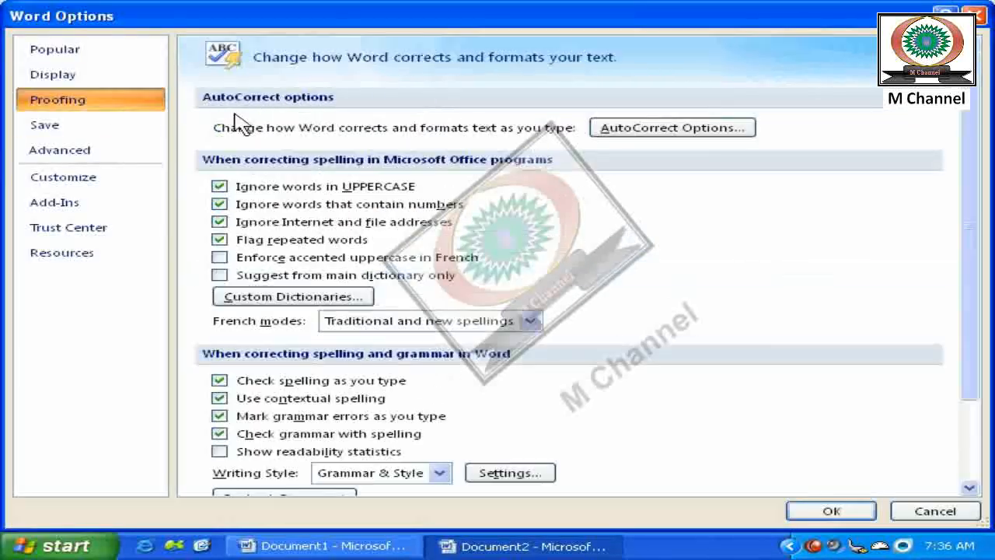
left_click(667, 126)
left_click(352, 166)
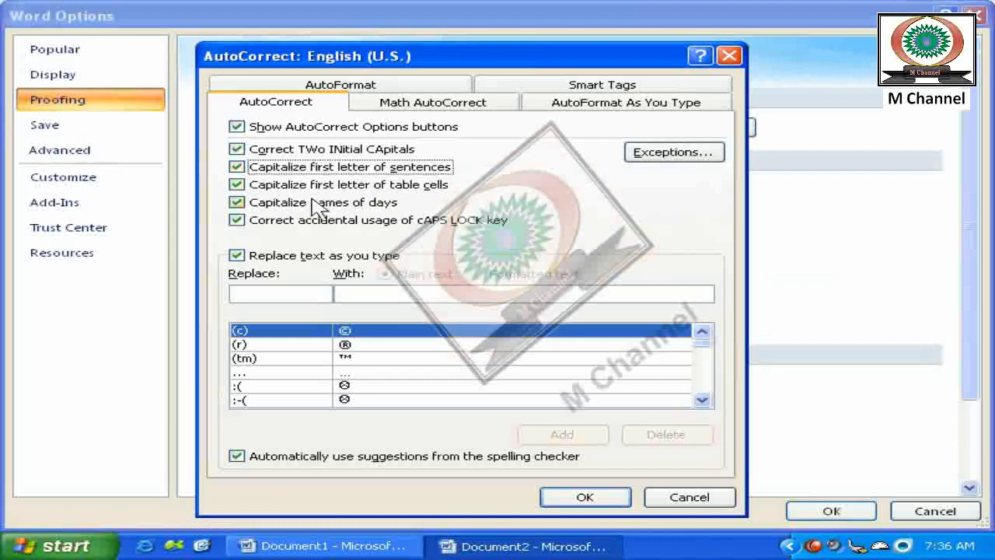
left_click(592, 497)
left_click(830, 511)
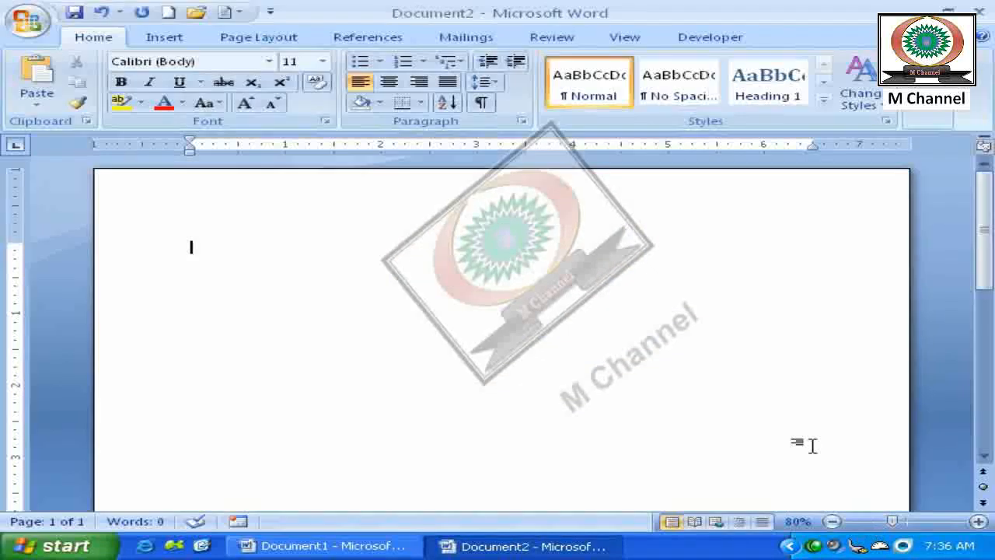
Step: Enter Afghanistan's name in lowercase as a test, then review the Capitalize first letter of table cells setting in the AutoCorrect options
type("afgha")
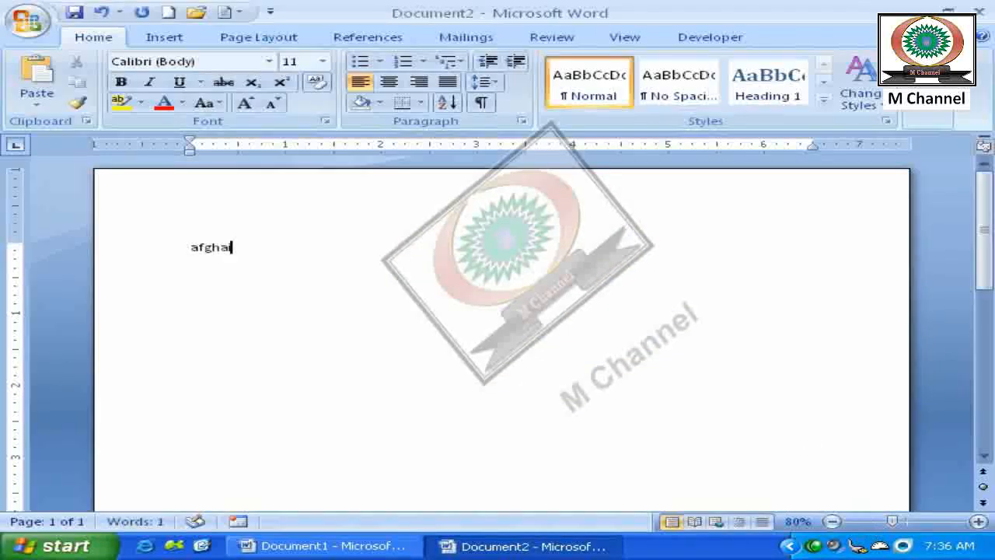
type("inistan")
key("alt+t")
key("a")
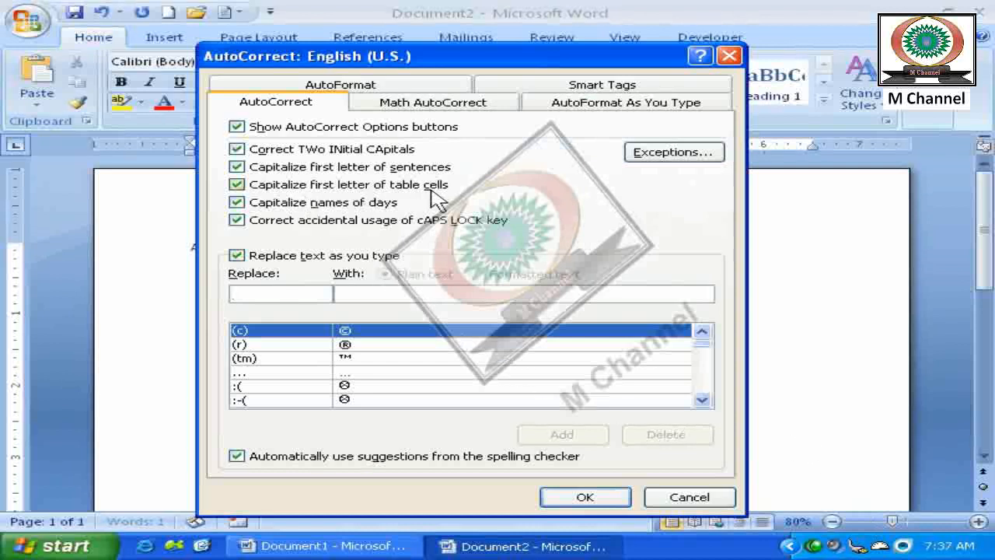
left_click(673, 501)
Step: Clear the document and insert a table with 5 columns and 3 rows
key("ctrl+a")
key("Delete")
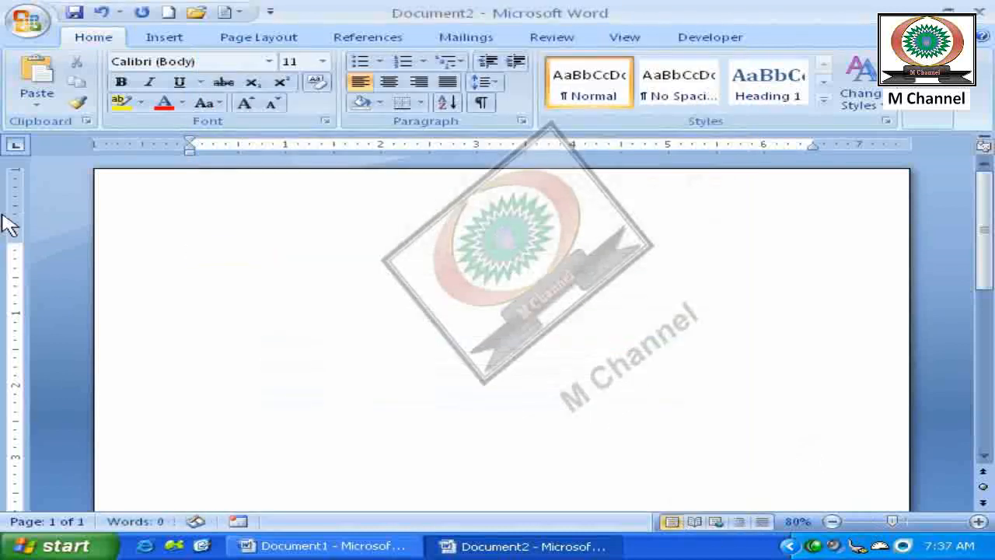
left_click(164, 36)
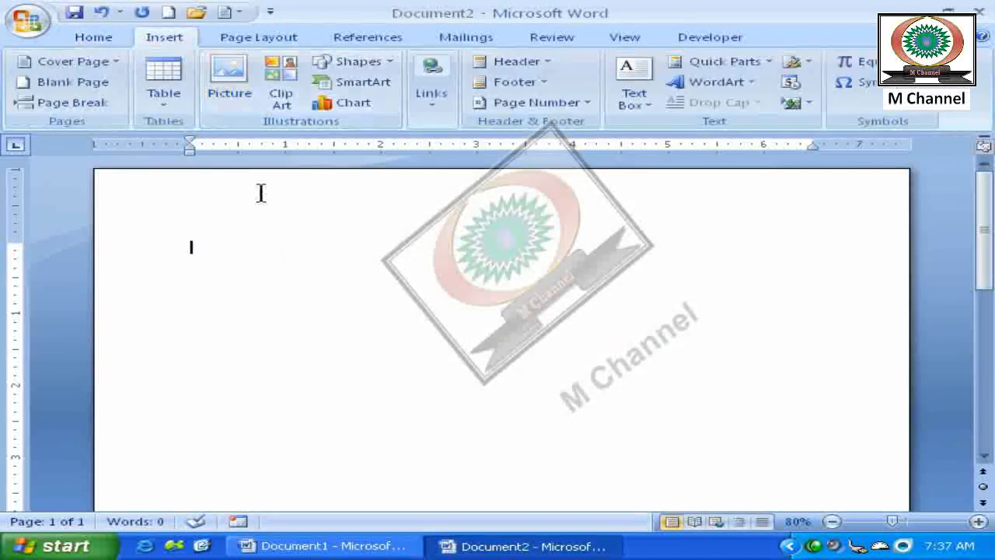
left_click(165, 99)
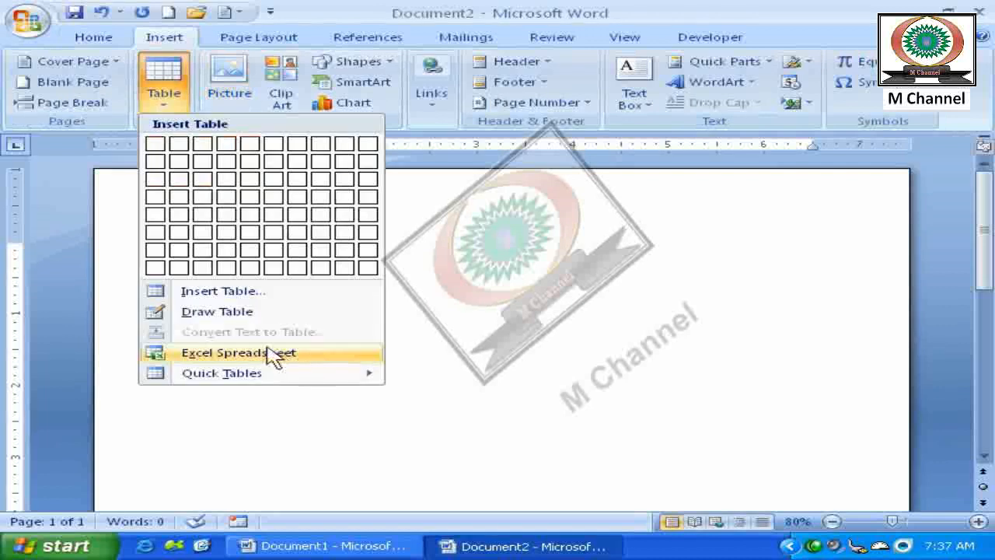
left_click(276, 290)
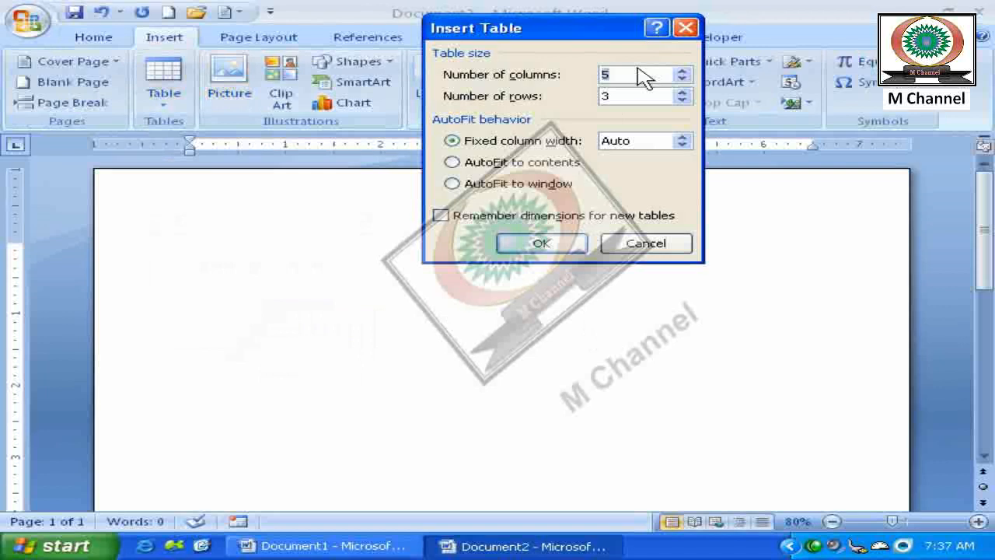
left_click(537, 243)
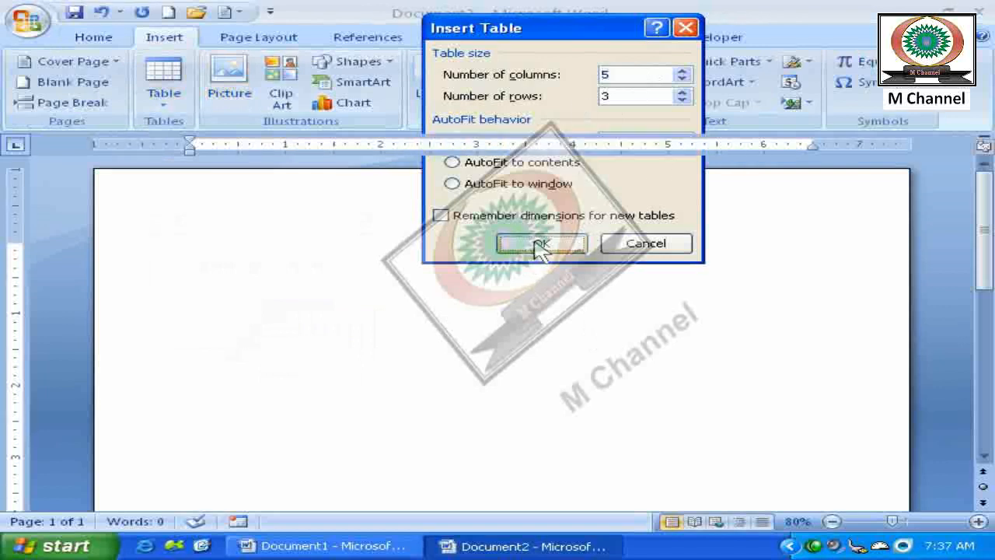
Step: Delete the table's last two columns so that three columns remain
scroll(561, 264, "up", 6)
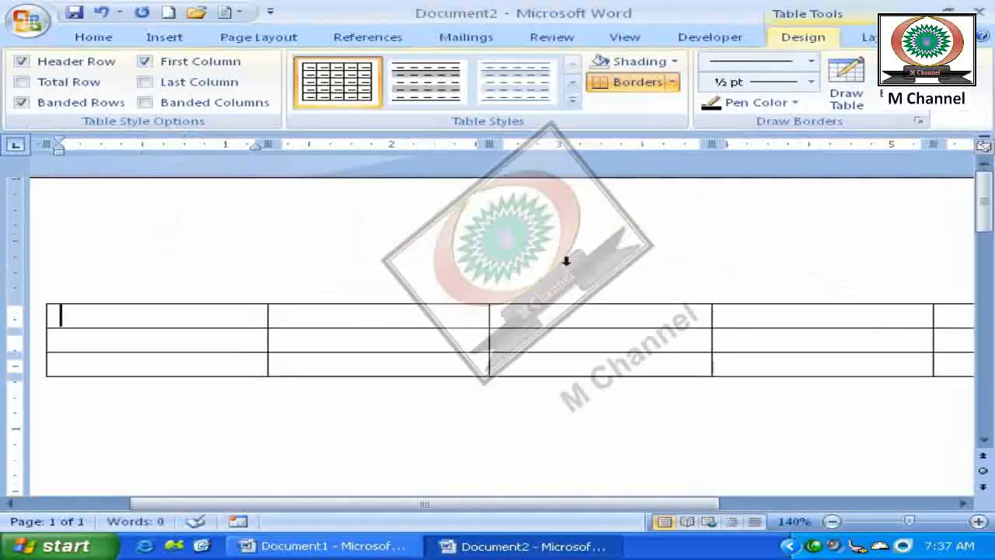
left_click_drag(702, 311, 975, 386)
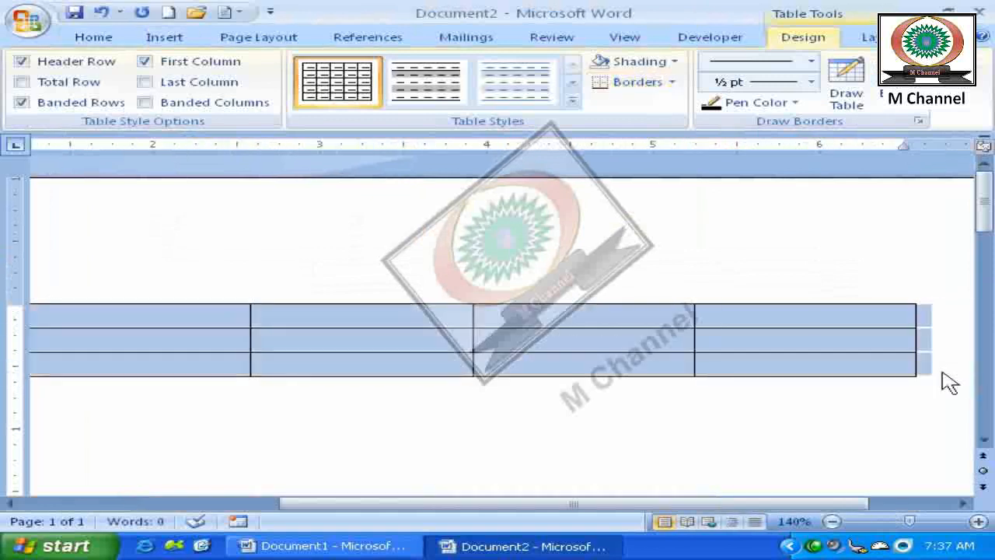
left_click_drag(622, 325, 784, 373)
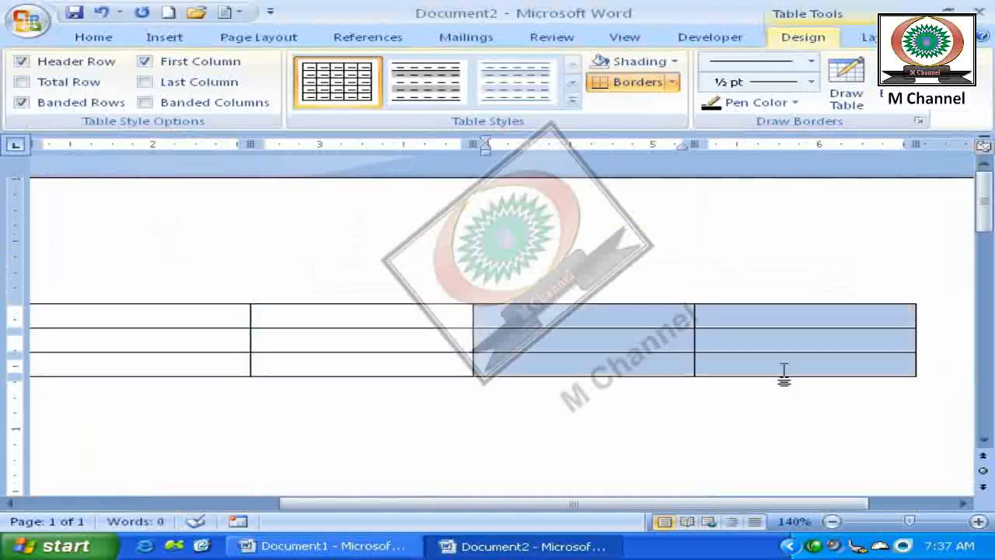
key("BackSpace")
scroll(747, 393, "down", 2)
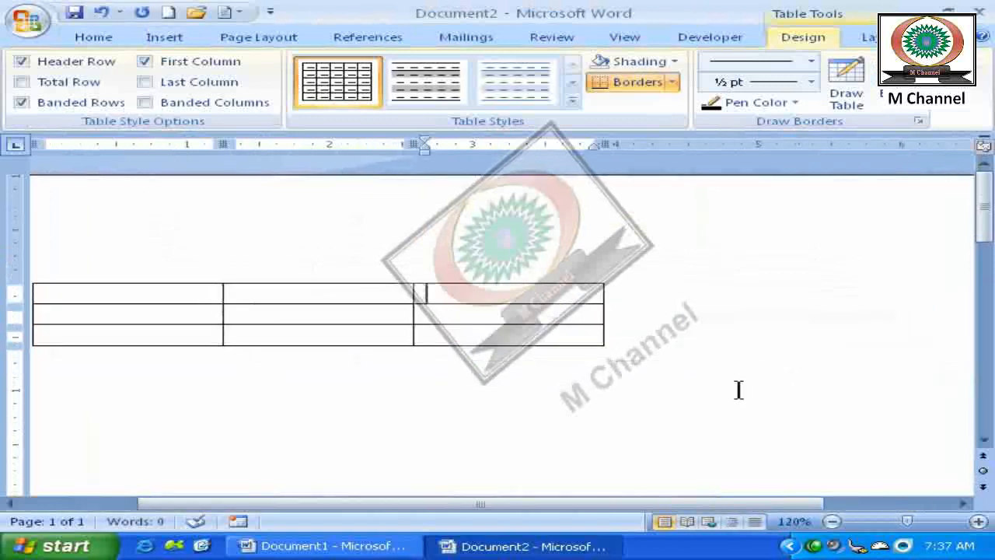
Step: Enter the headings name, salary and address in lowercase across the table's first row to test table cell capitalization
left_click(196, 298)
type("Name")
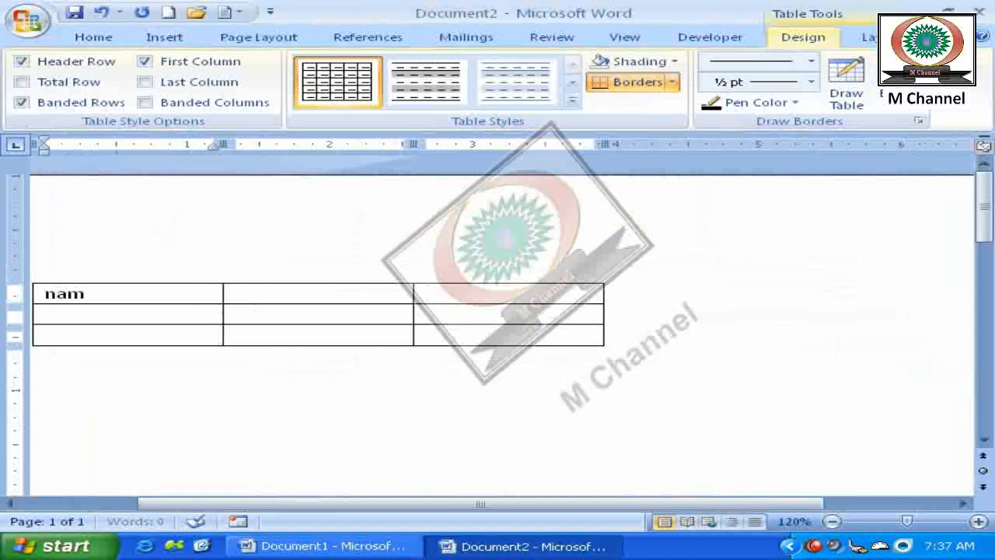
type("Saslary")
key("shift+Home")
type("sa")
key("Tab")
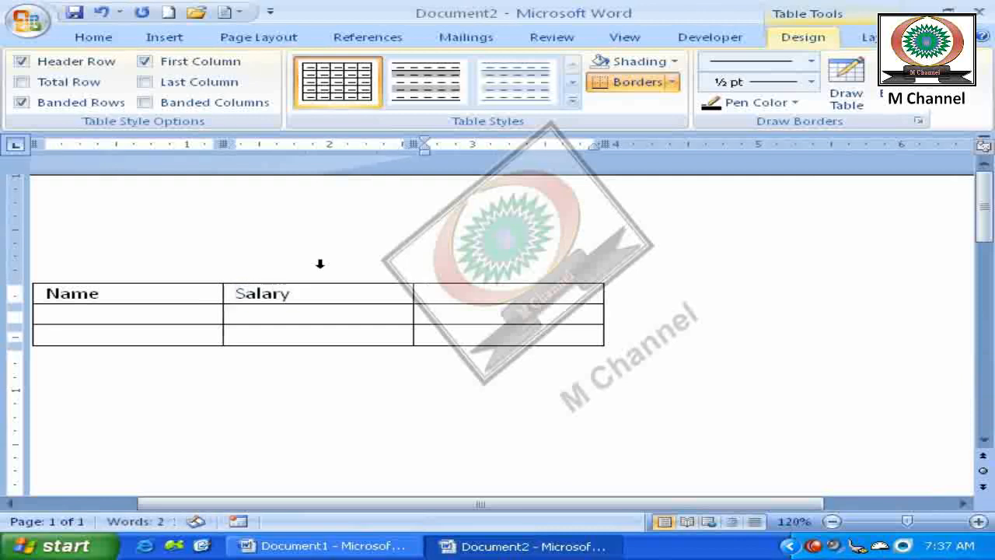
type("address")
key("Tab")
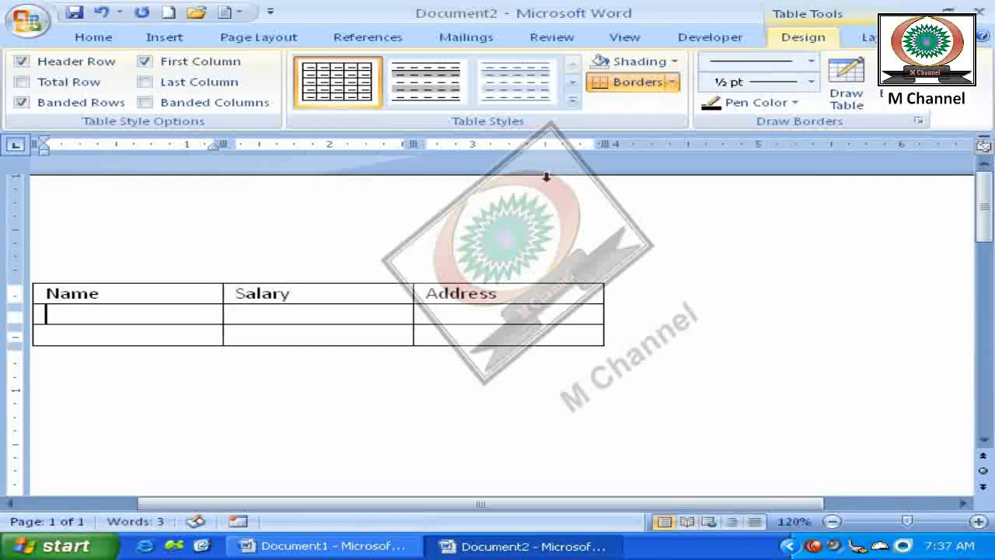
Step: Enlarge the whole table to make its rows taller, and clear the headings from the first row
left_click_drag(603, 345, 624, 438)
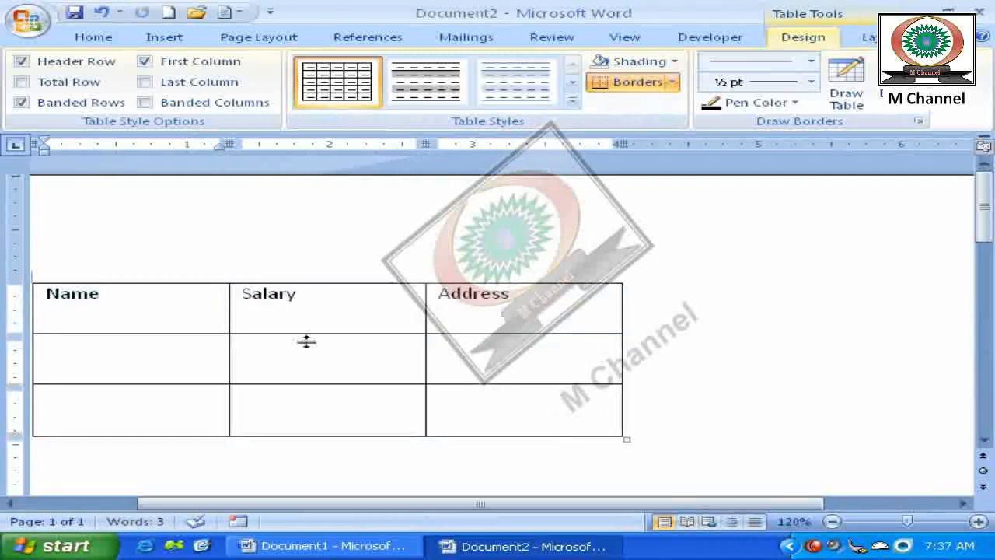
left_click_drag(421, 307, 6, 290)
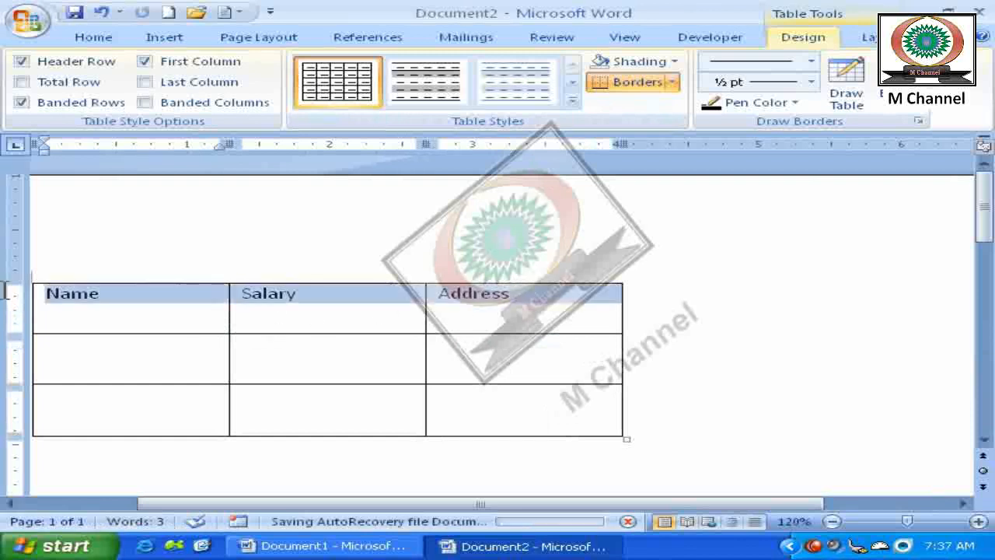
key("Delete")
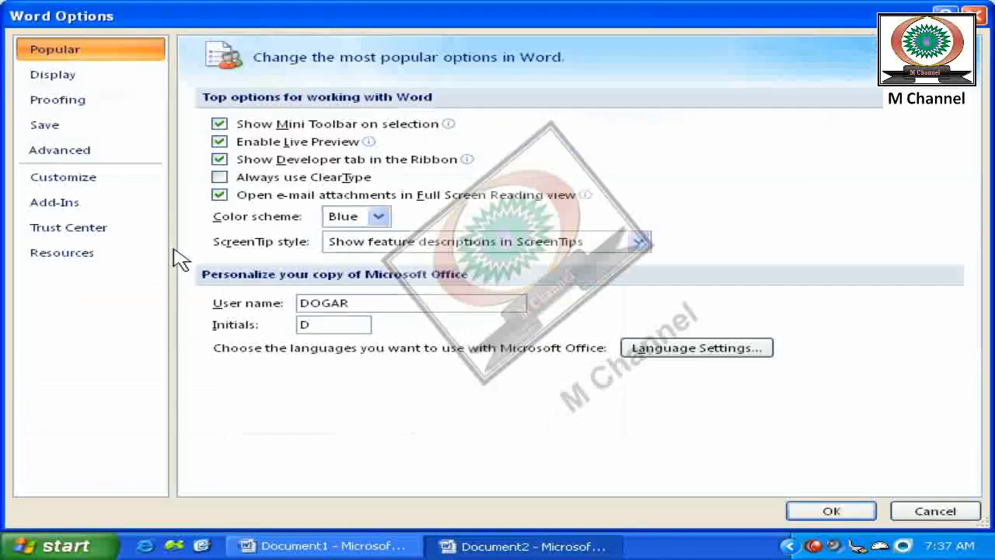
Step: Turn off Capitalize first letter of table cells in the AutoCorrect options and apply the change
left_click(81, 102)
left_click(642, 145)
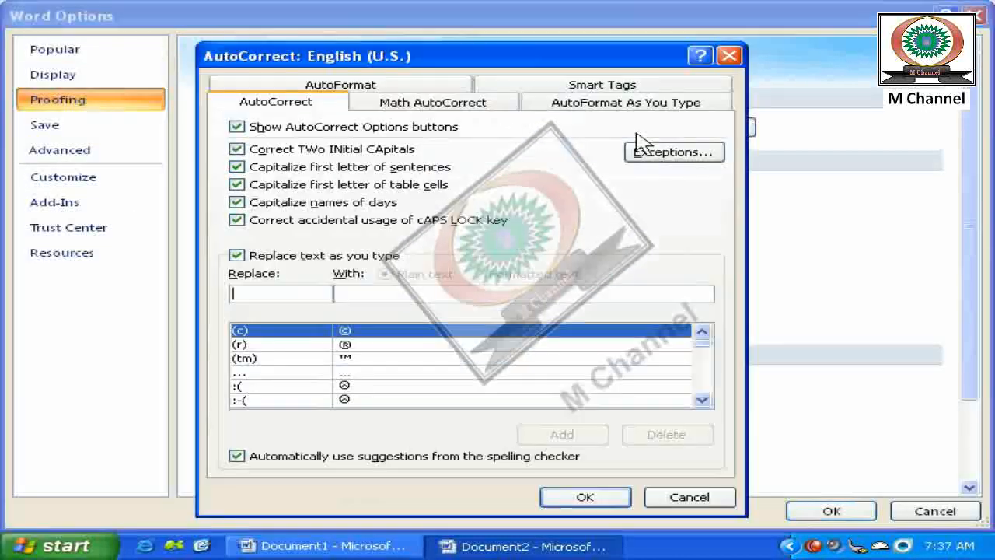
left_click(327, 185)
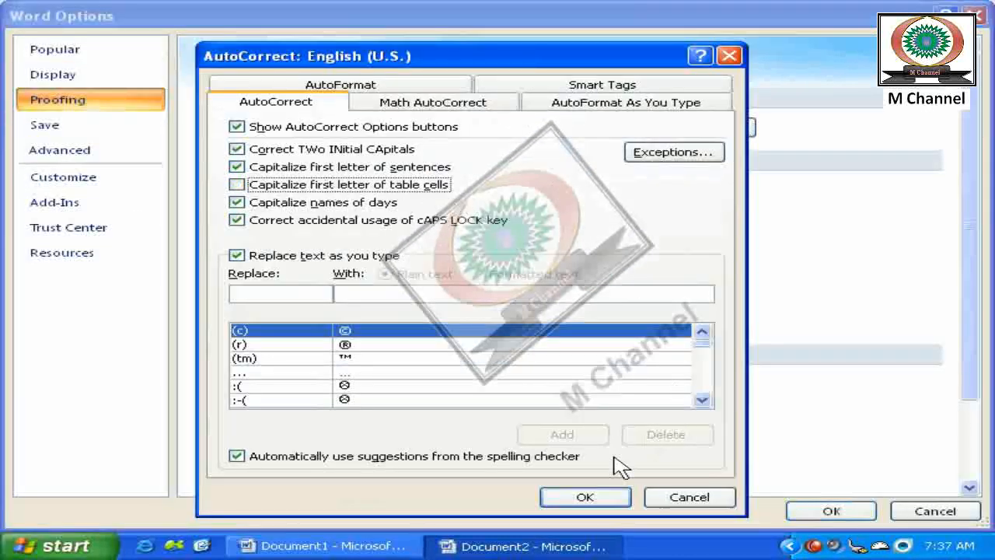
left_click(583, 498)
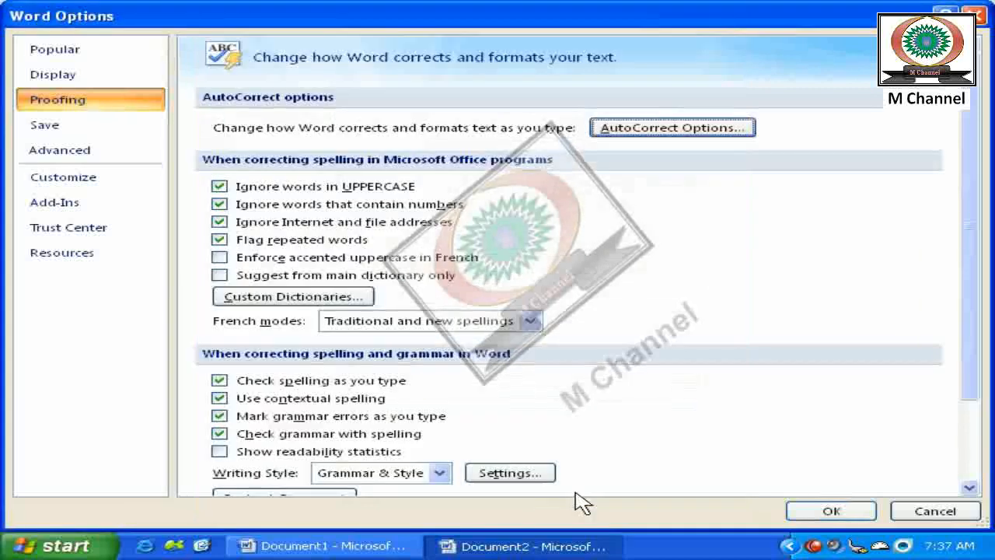
left_click(816, 511)
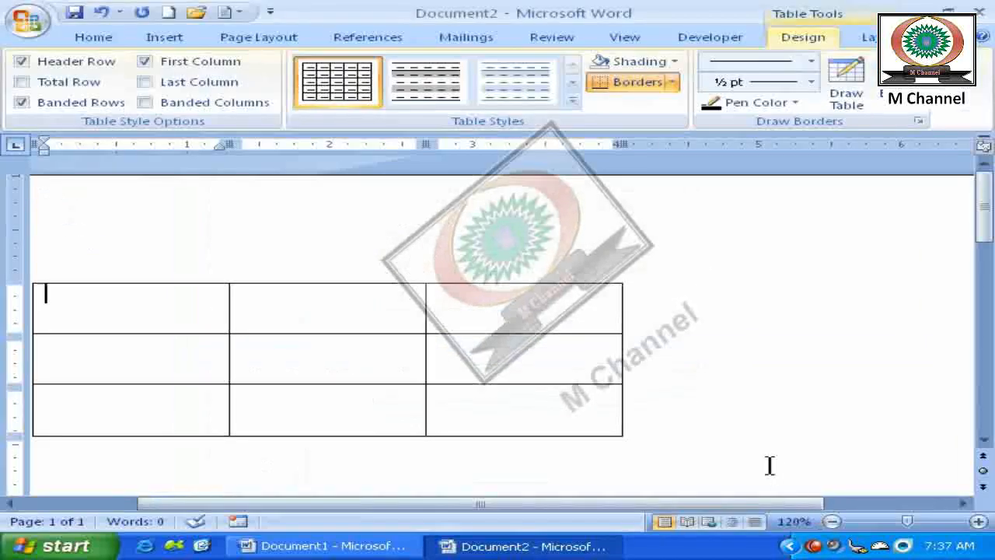
Step: Fill the first row again with the lowercase headings name, salary and address
type("name")
key("Tab")
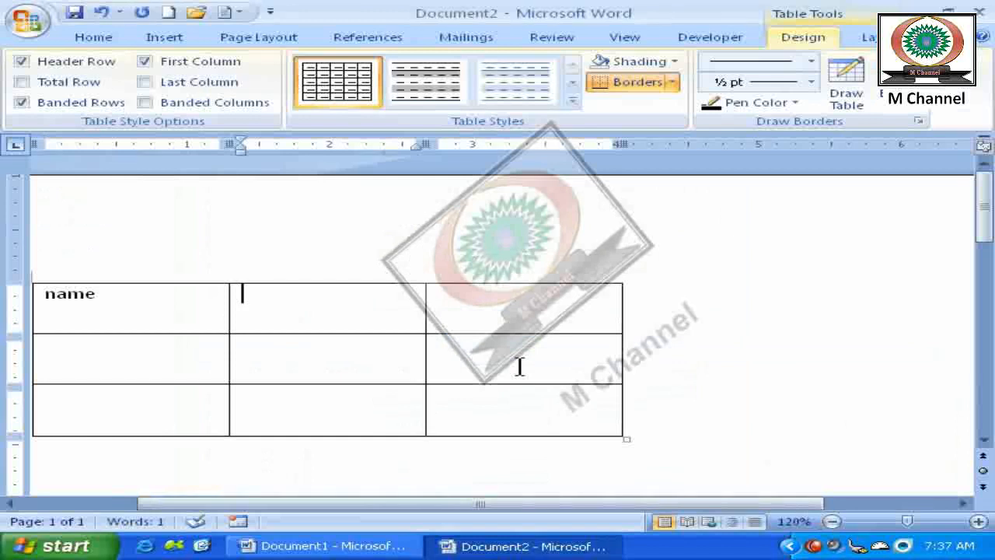
type("salary")
key("Tab")
type("address")
key("Tab")
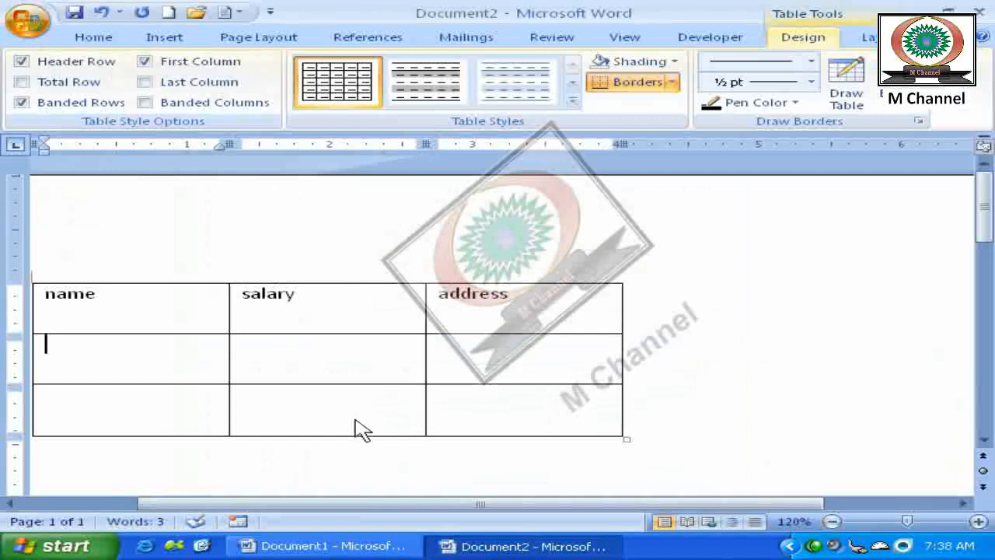
Step: Review the Capitalize names of days setting in the AutoCorrect options and close the options
key("alt+f")
key("i")
left_click(109, 100)
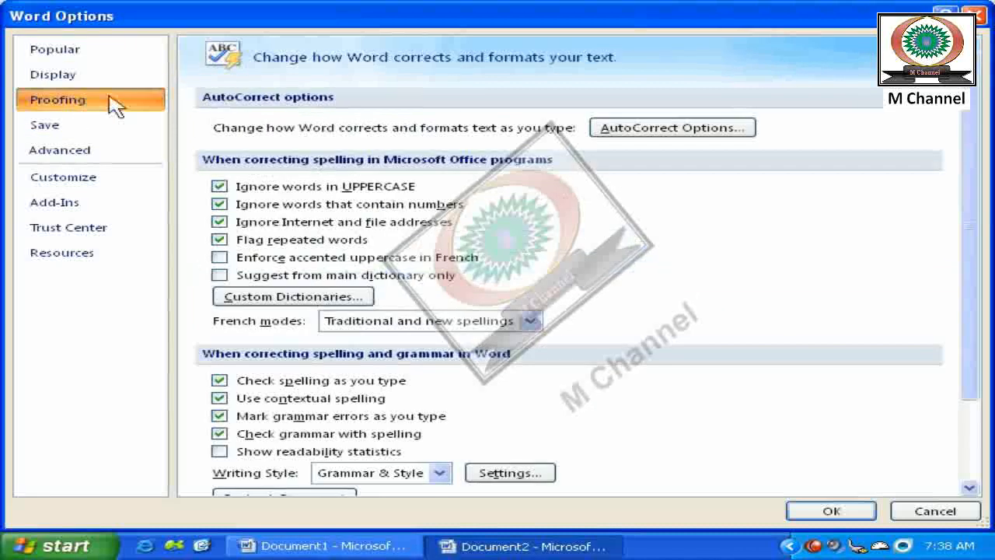
left_click(674, 129)
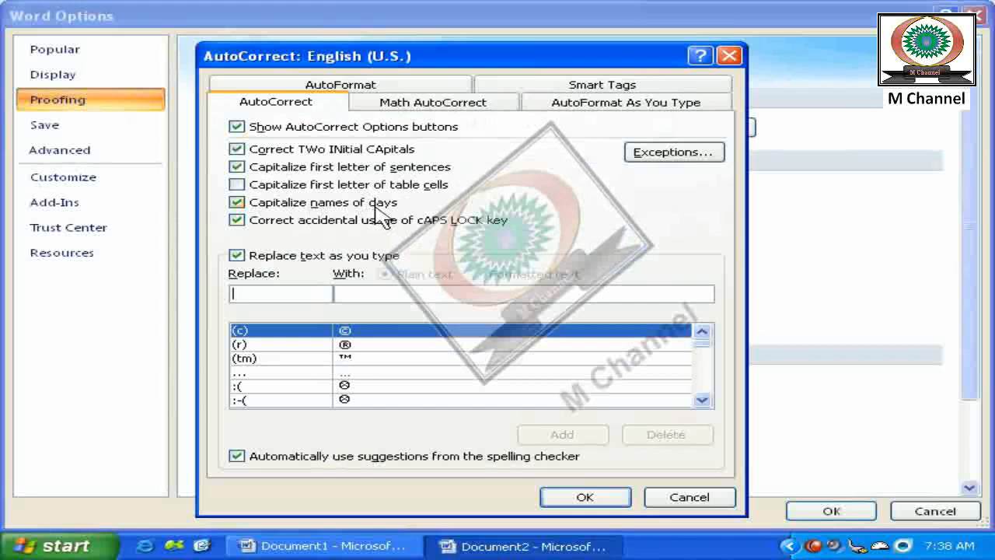
left_click(585, 497)
left_click(831, 511)
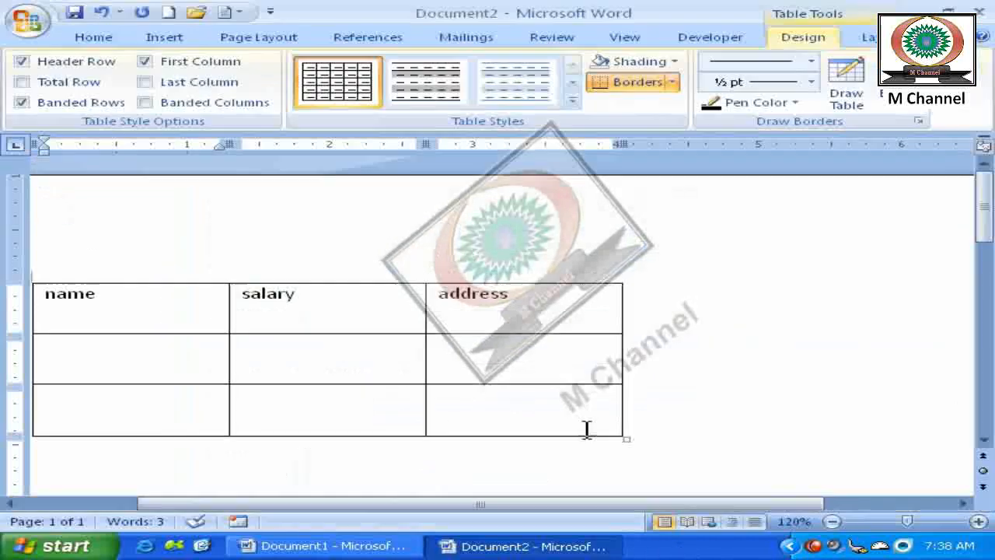
Step: Create a new blank document and enter "today is sunday." in lowercase as a test of day name capitalization
left_click(169, 12)
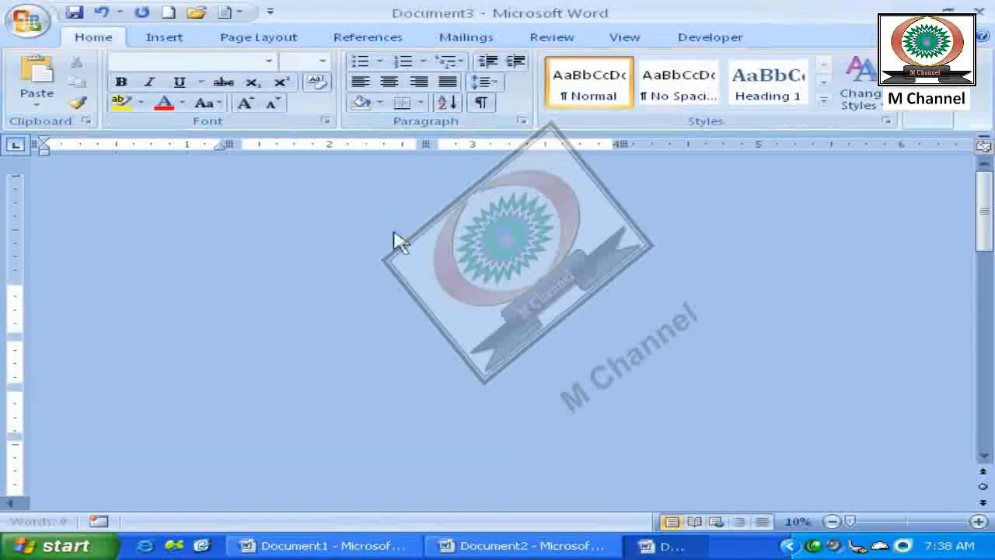
type("to")
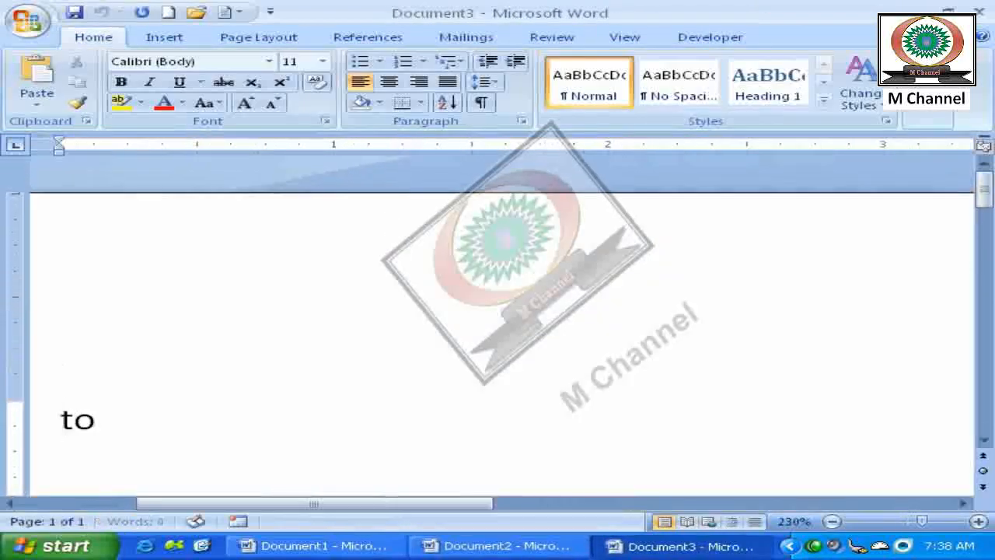
type("day is u")
key("BackSpace")
type("s Sunday")
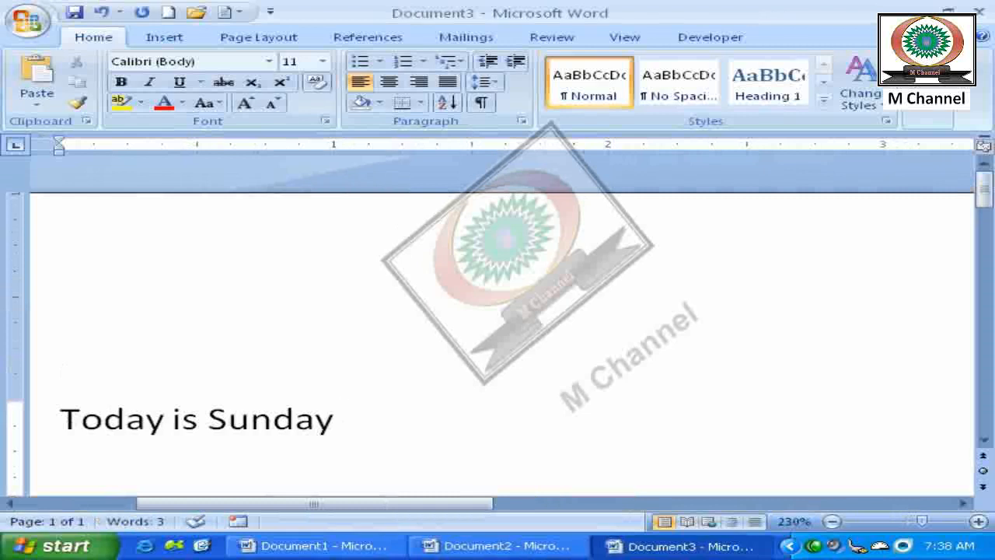
key("BackSpace")
type(".")
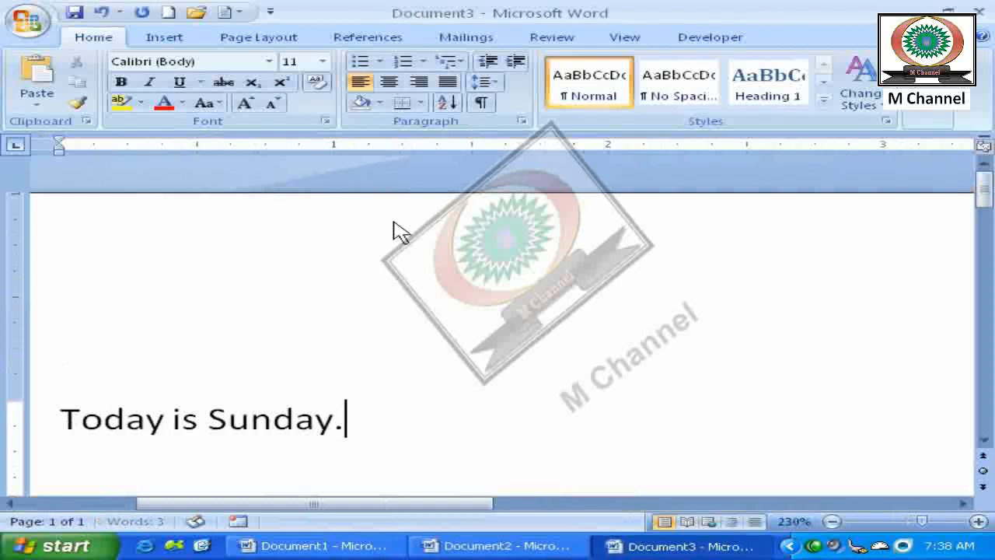
Step: Add the lowercase test sentence "sunday is a holiday." on a second line, then clear the document
scroll(396, 229, "down", 1)
key("Return")
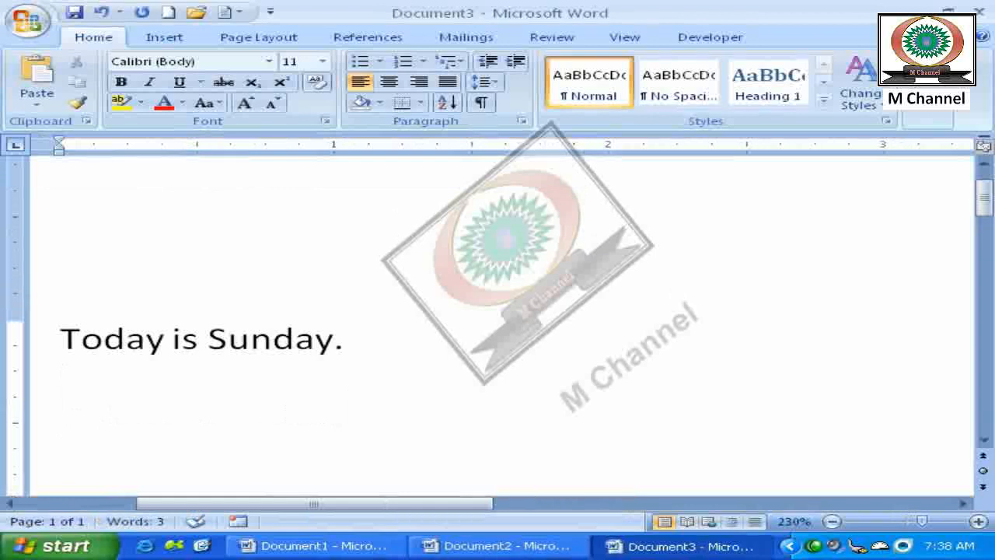
type("sunday is ")
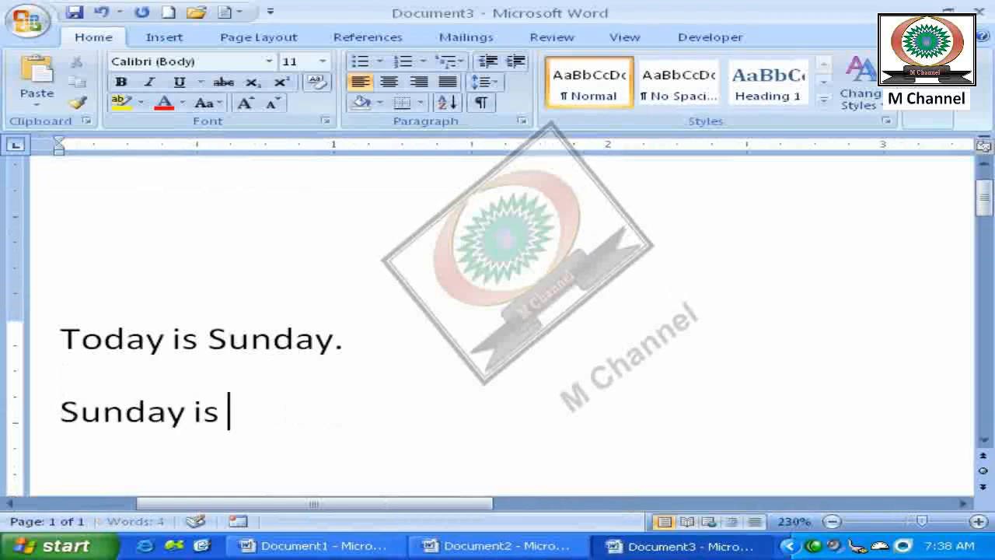
type("a holdiay.")
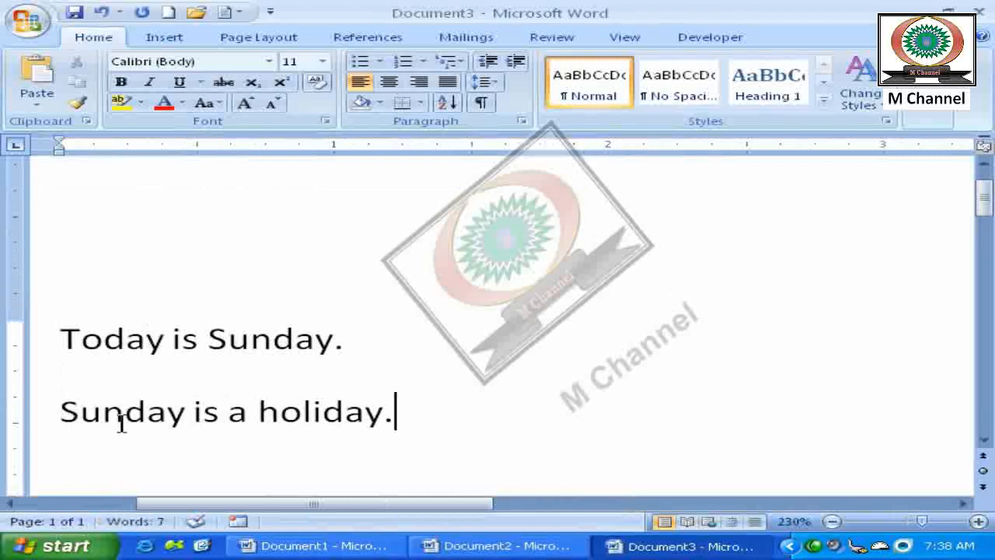
key("ctrl+a")
key("Delete")
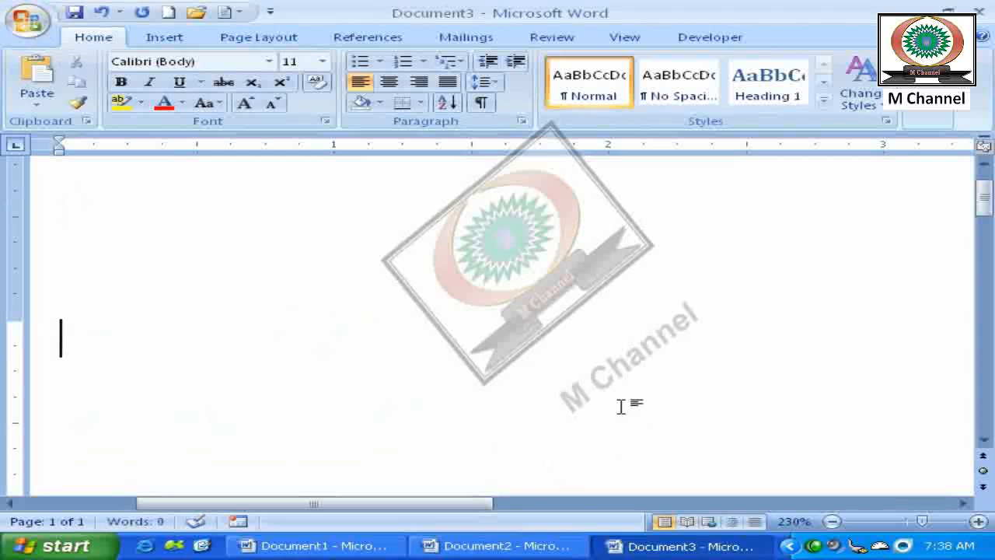
Step: Enter "today is sunday." with both the first word and the day name in lowercase, then delete the sentence
type("today")
type(" is su")
key("BackSpace")
type("is sund")
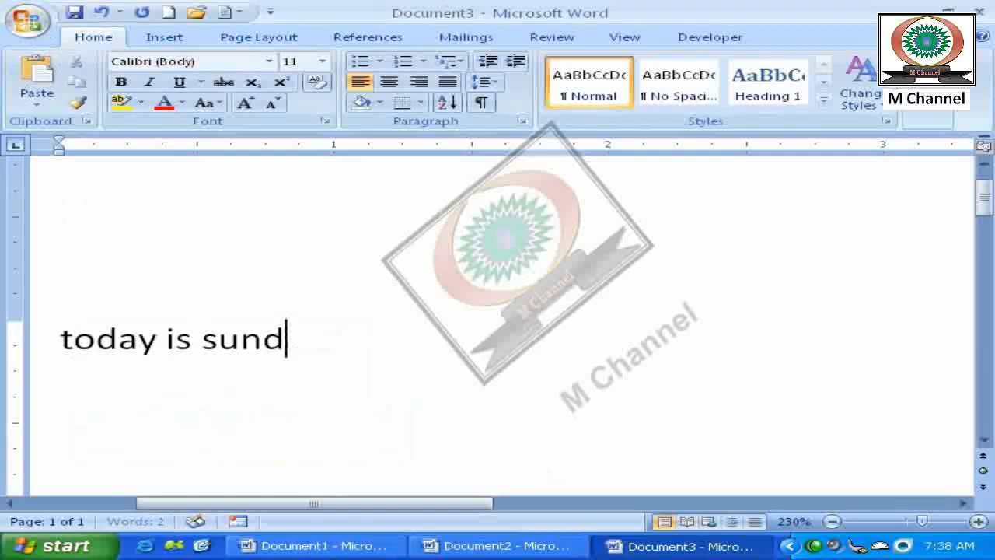
type("ay")
type(".")
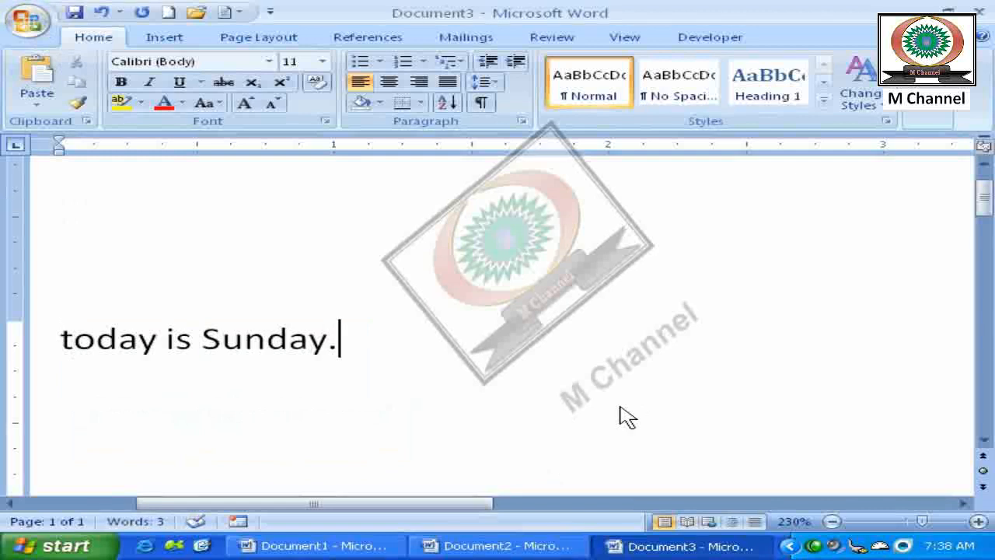
left_click_drag(395, 336, 4, 296)
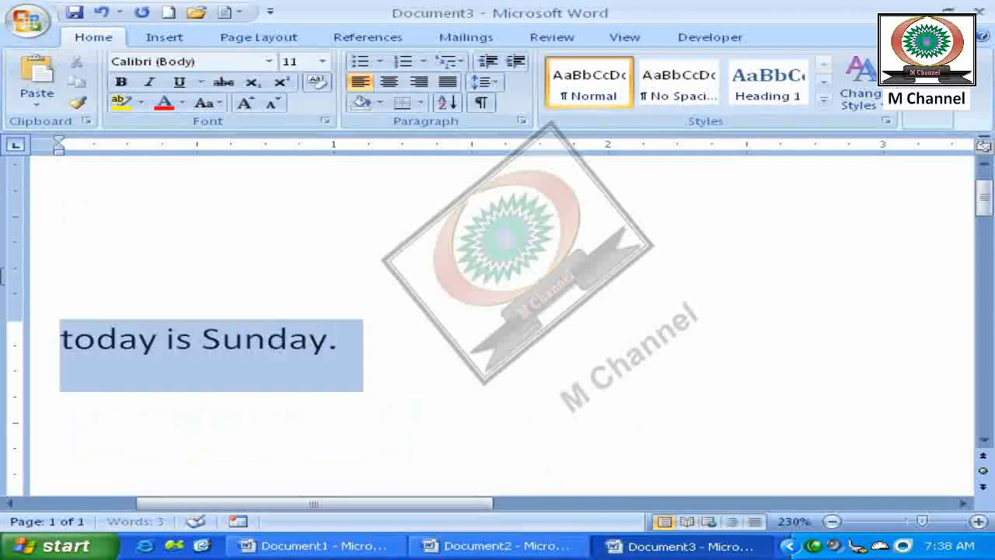
key("Delete")
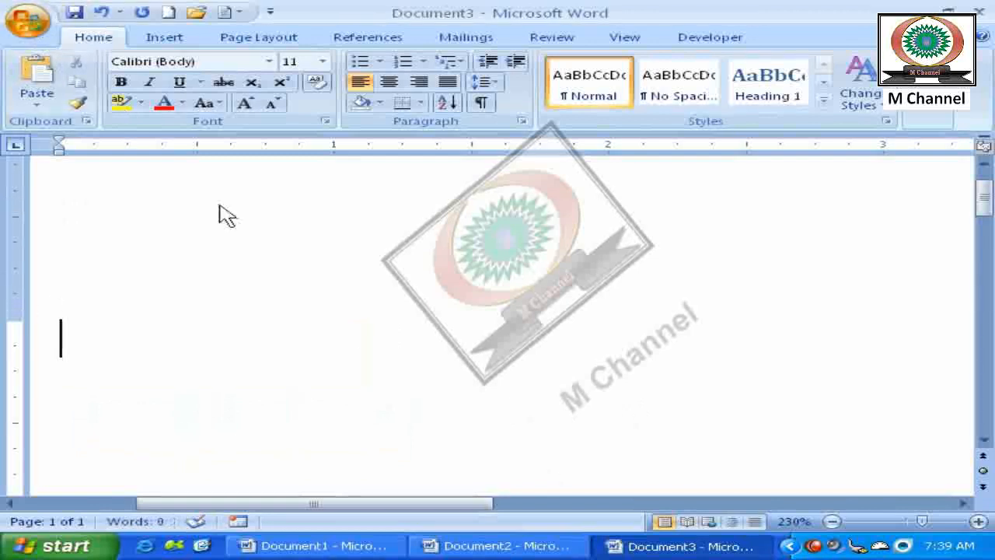
Step: Turn off Capitalize names of days in the AutoCorrect options and apply the change
left_click(382, 432)
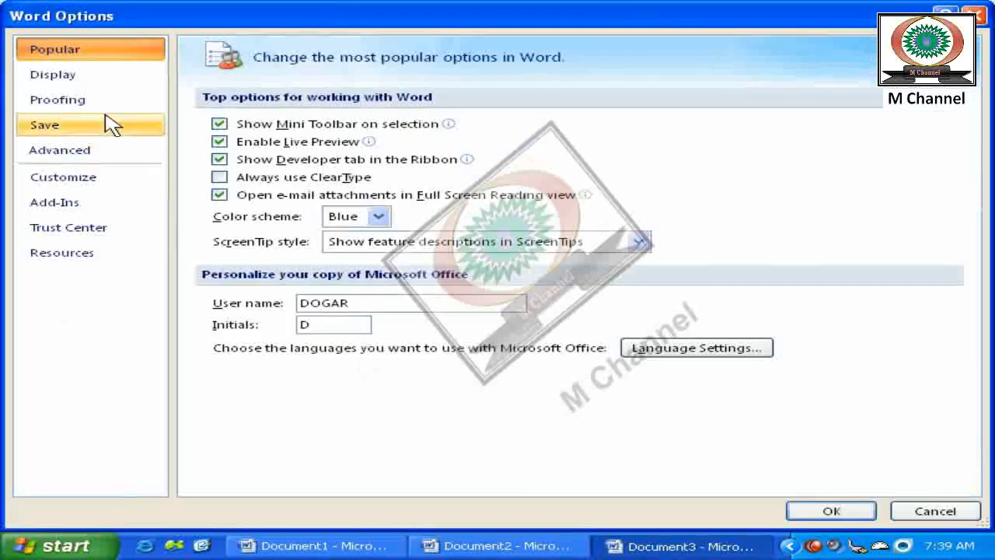
left_click(126, 104)
left_click(670, 128)
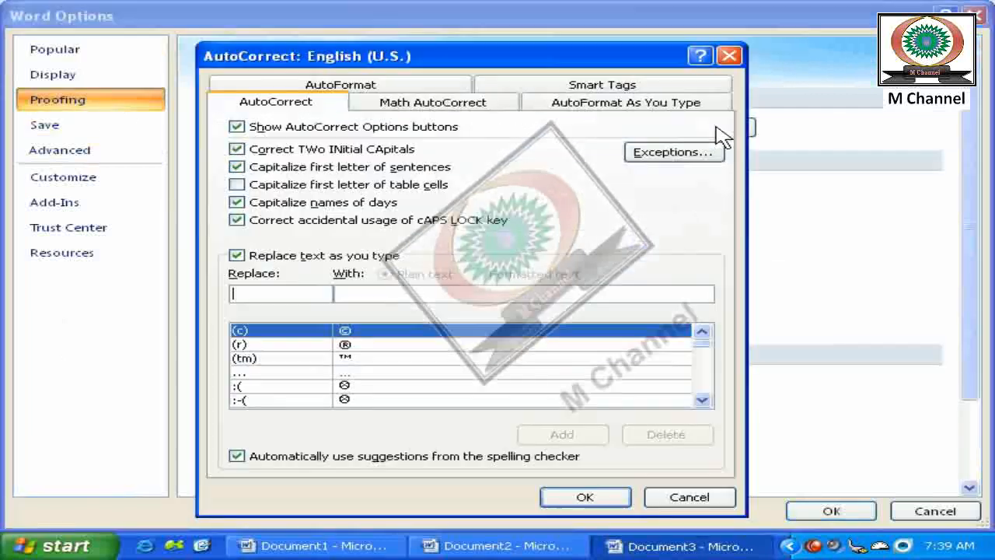
left_click(310, 187)
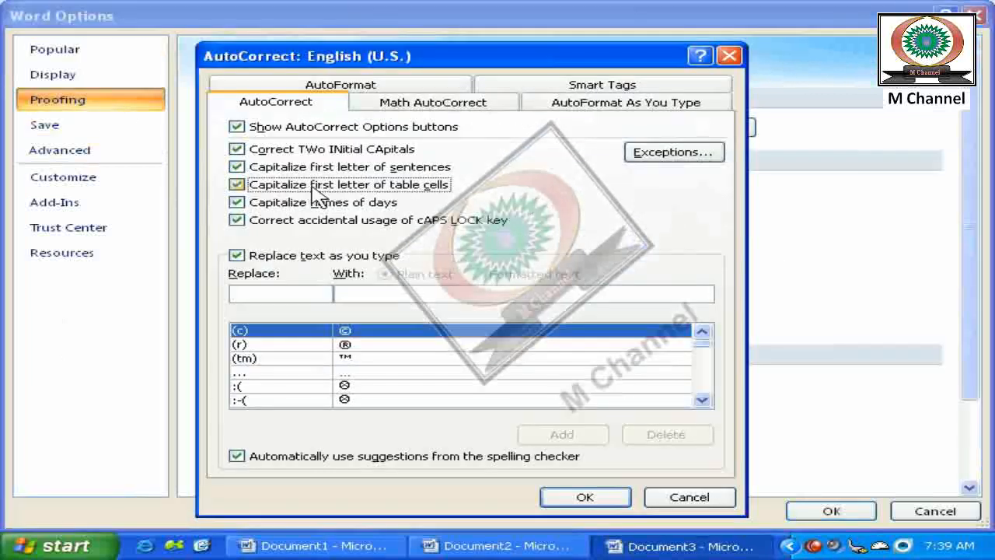
left_click(315, 191)
left_click(330, 203)
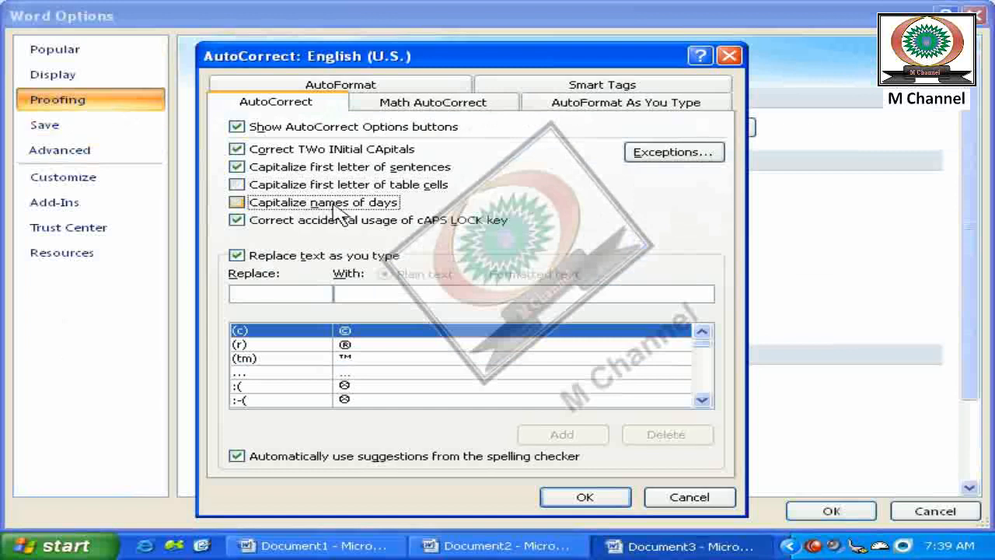
left_click(587, 501)
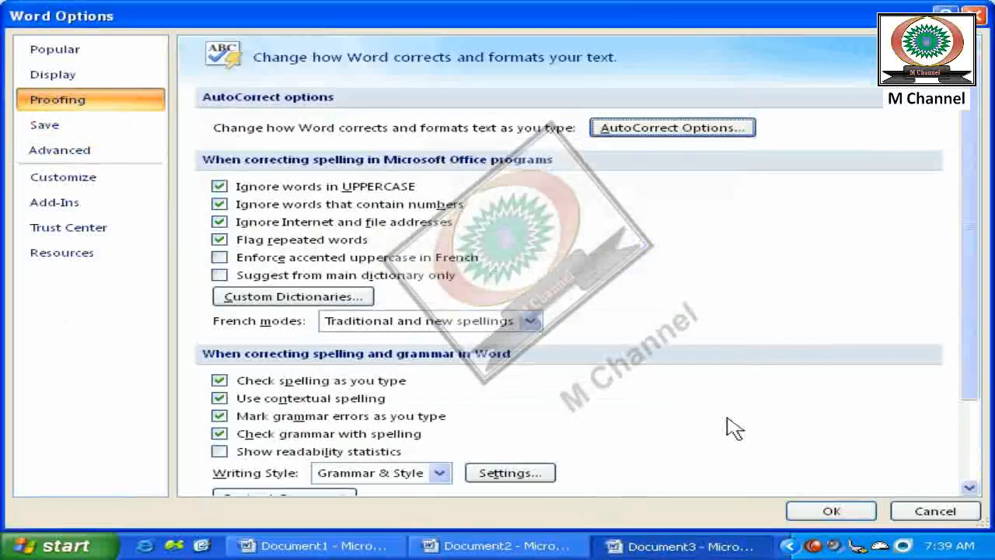
left_click(830, 511)
Step: Enter "Sunday" on the first line and the test sentence "today is sunday." with a lowercase day name on the second
type("Sunday")
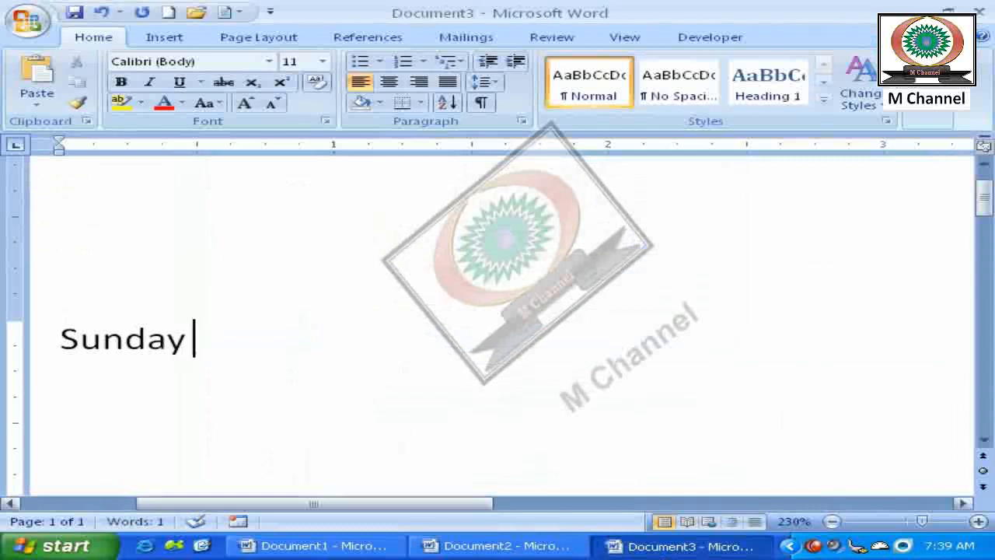
key("Return")
type("today")
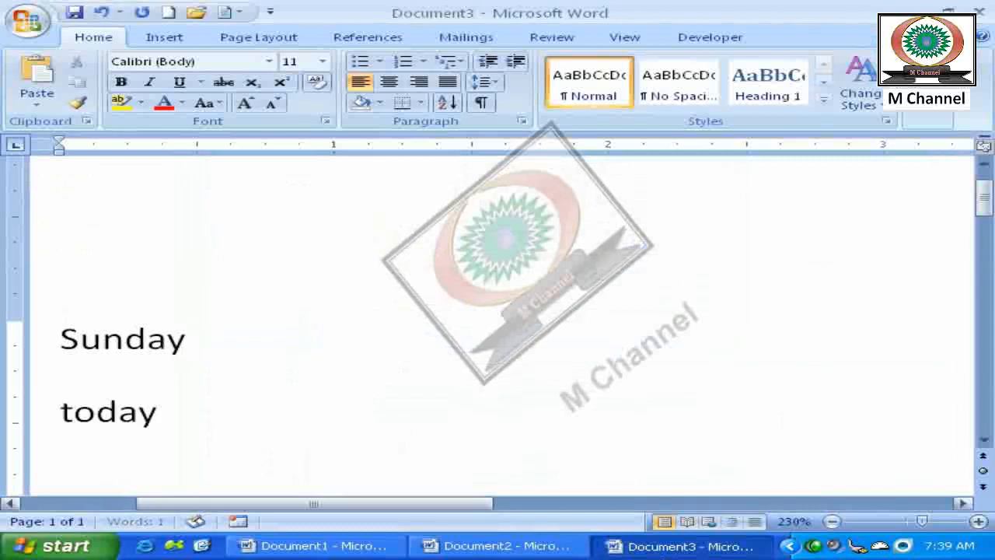
type(" is sunday")
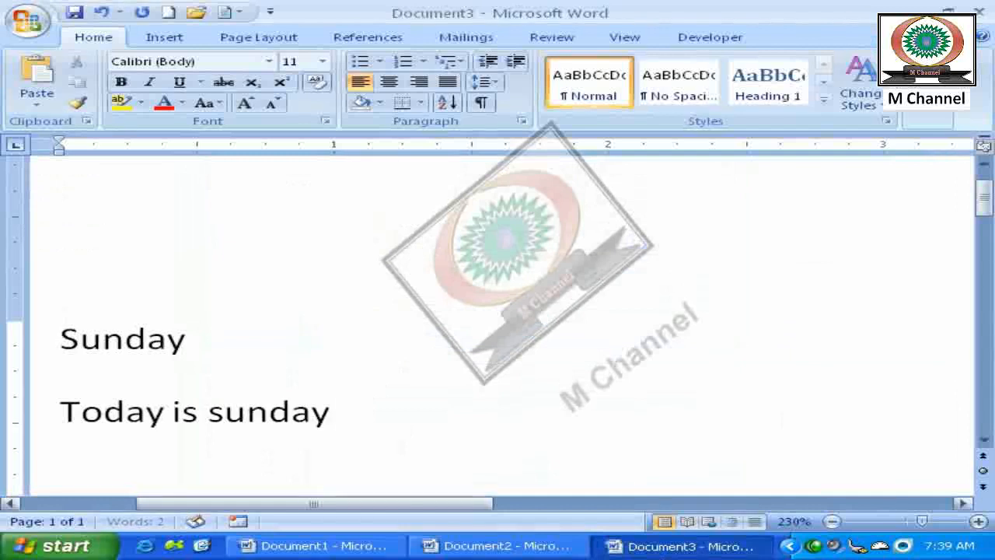
key("BackSpace")
type(".")
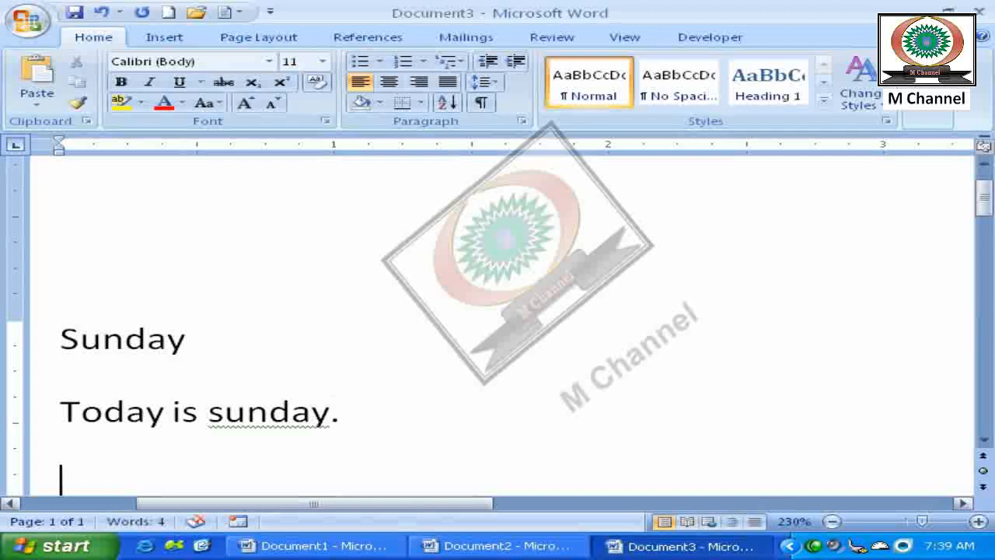
Step: Correct the flagged word "sunday" to the suggested "Sunday", then clear the whole document
right_click(293, 416)
left_click(447, 270)
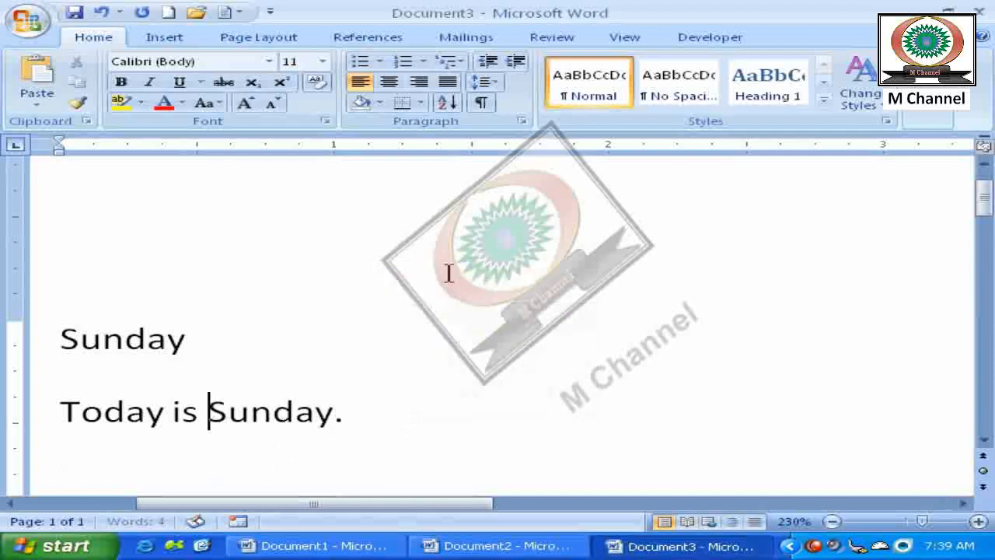
left_click(482, 408)
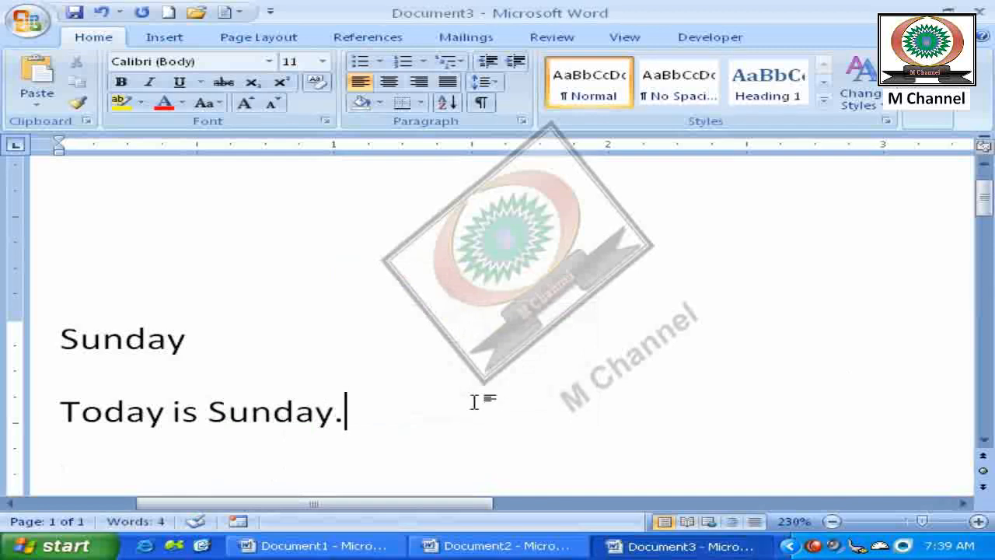
key("ctrl+a")
key("Delete")
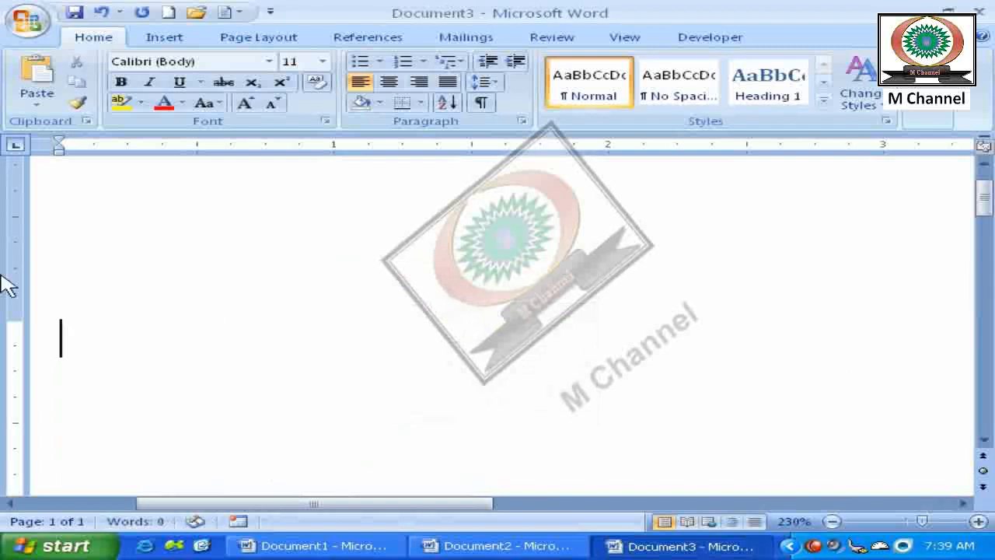
Step: Enter the test text "Friday is a friday" with the second day name in lowercase, then delete the line
type("Friday is ")
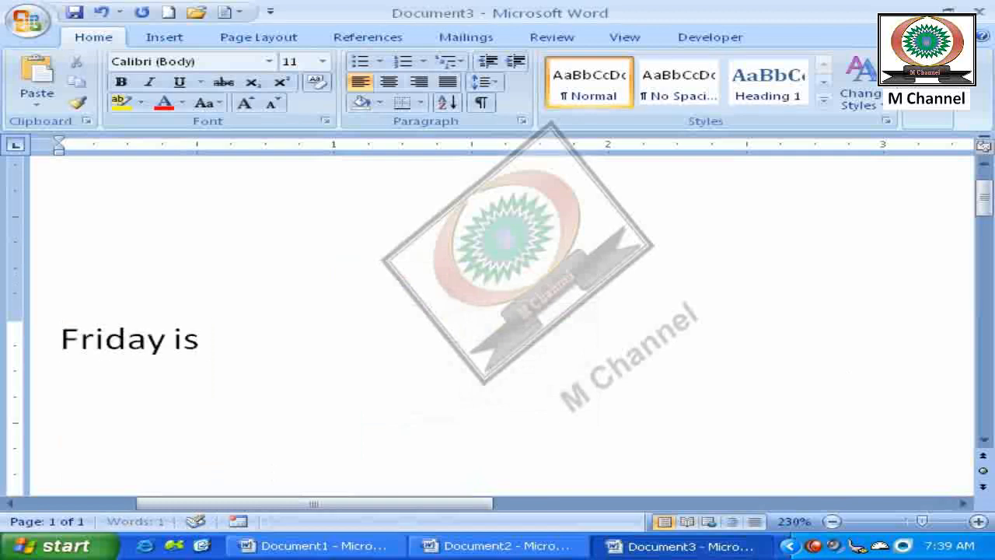
type("a  ho")
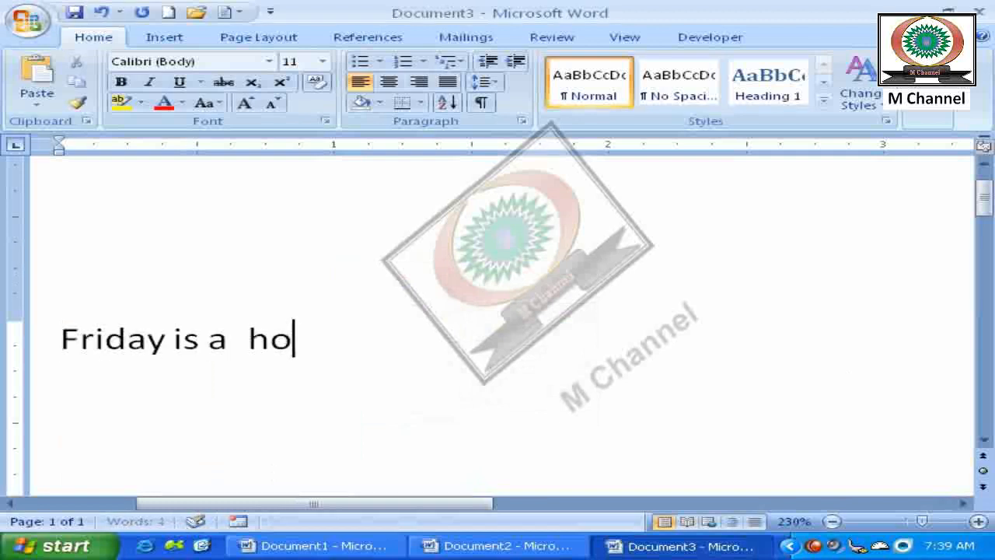
key("BackSpace")
key("BackSpace")
type("Friday")
key("BackSpace")
key("BackSpace")
key("BackSpace")
key("BackSpace")
key("BackSpace")
key("BackSpace")
type("friay")
key("BackSpace")
key("BackSpace")
type("day")
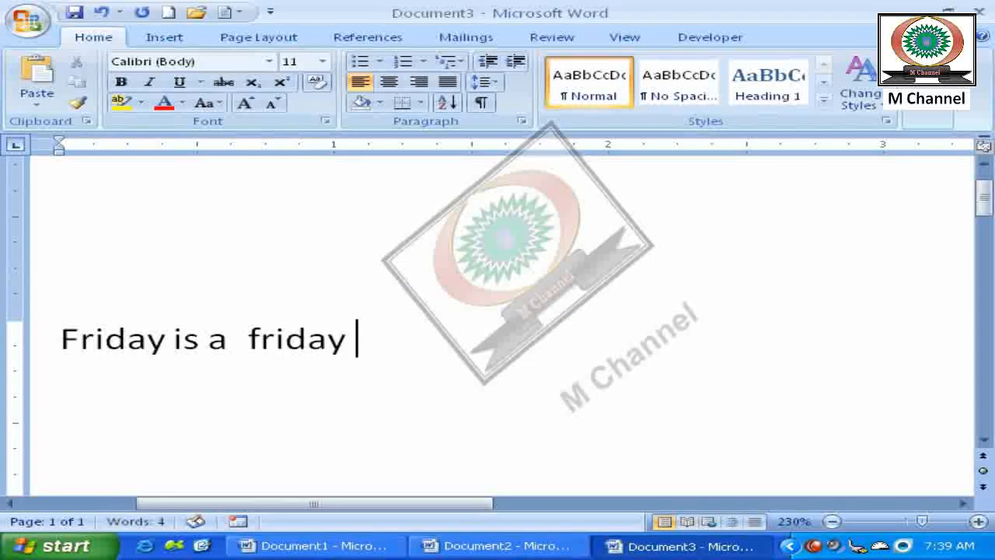
triple_click(184, 333)
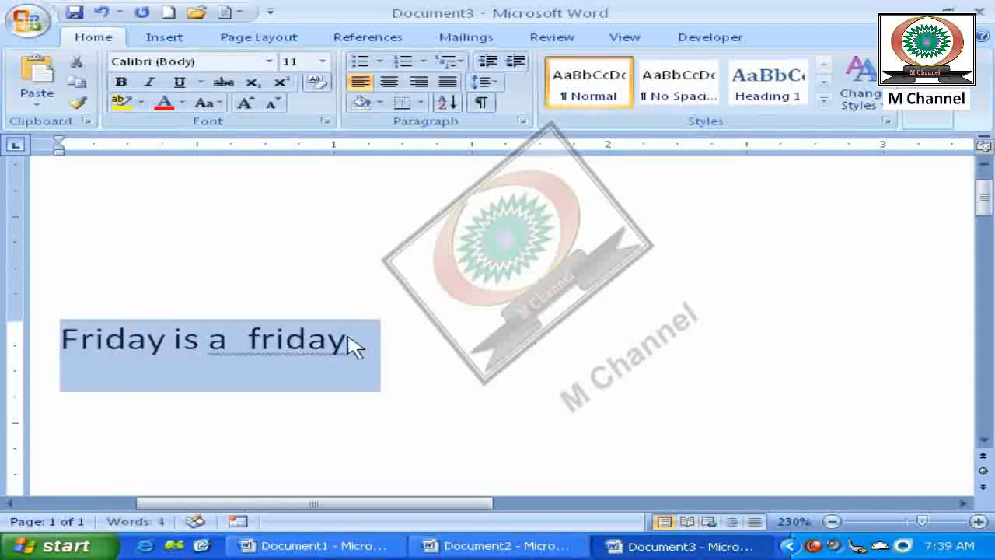
key("Delete")
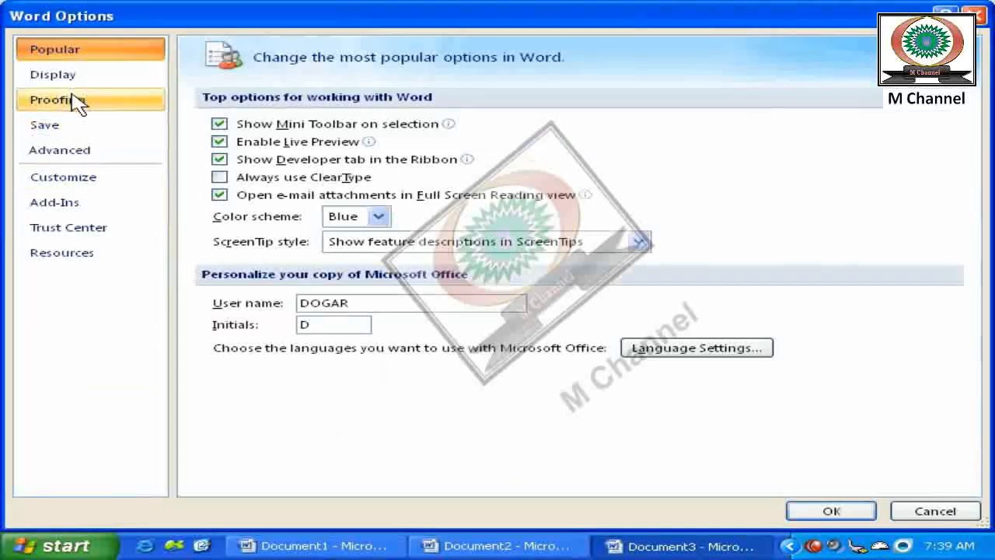
Step: Turn on Capitalize names of days in the AutoCorrect options and apply the change
left_click(72, 99)
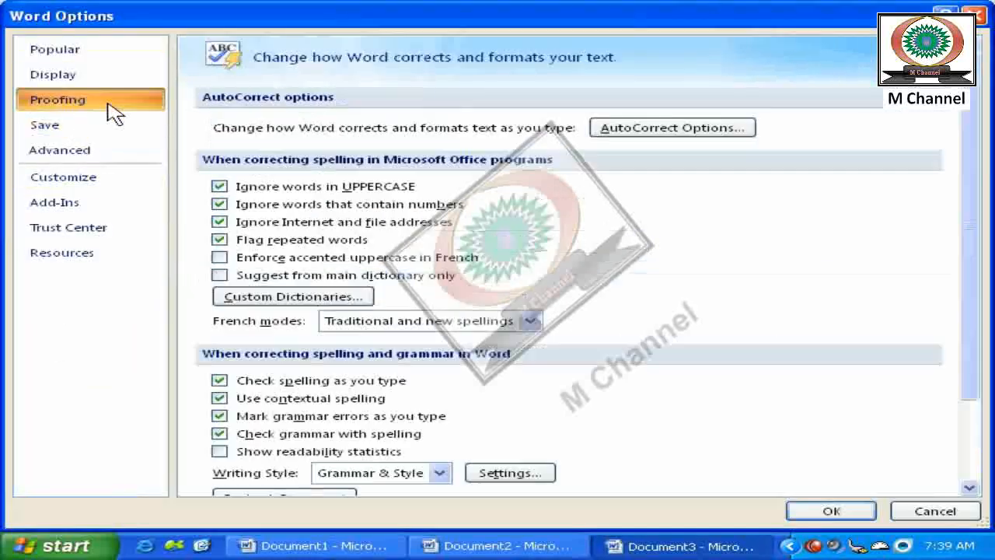
left_click(674, 129)
left_click(299, 202)
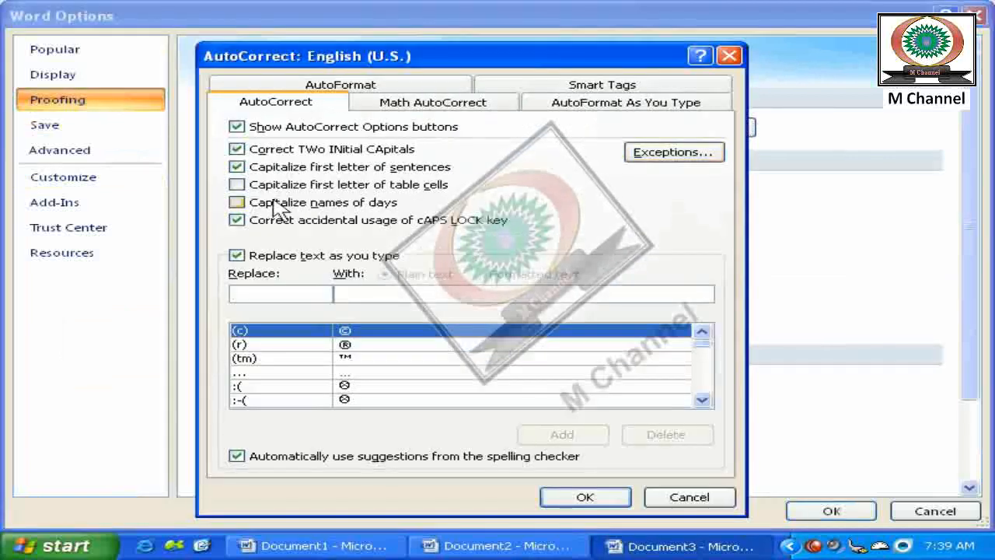
left_click(610, 497)
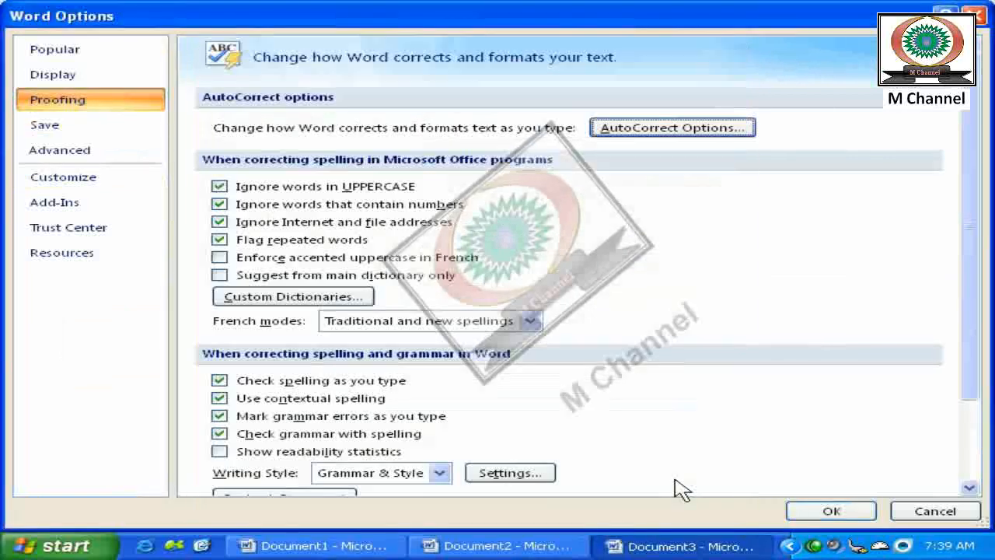
left_click(828, 510)
Step: Create a new blank document and enter "today is saturday" in lowercase to test day name capitalization
left_click(168, 12)
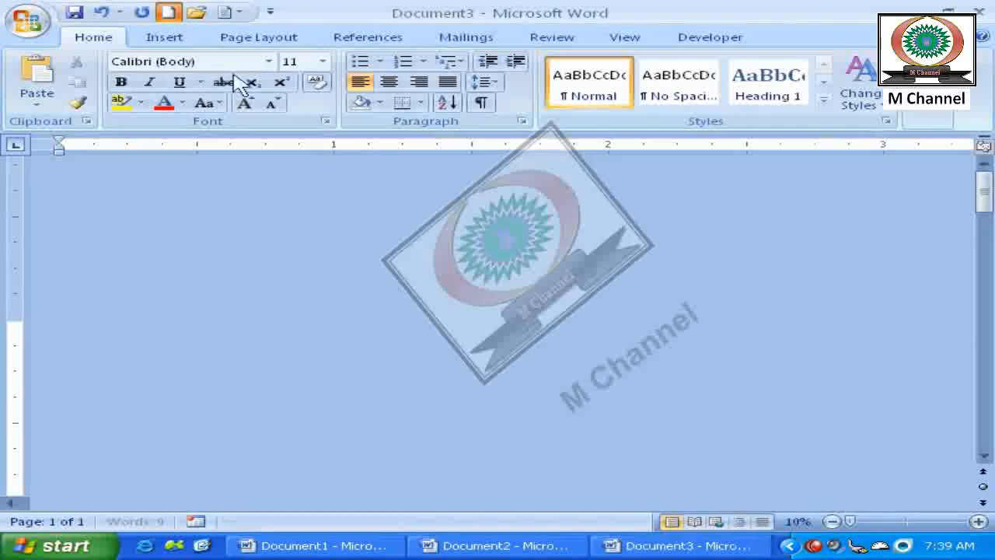
type("t")
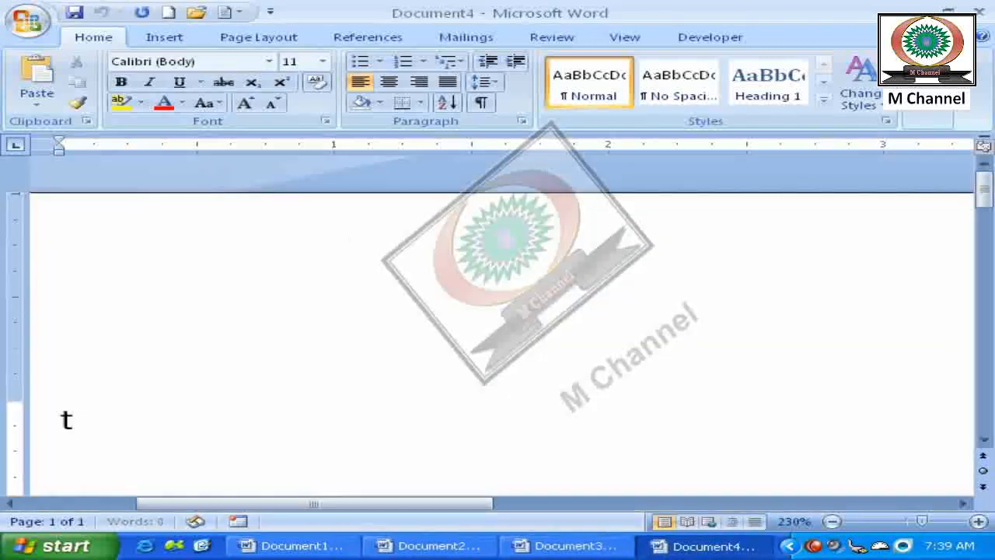
type("oday is fri")
key("BackSpace")
key("BackSpace")
key("BackSpace")
type("saturday")
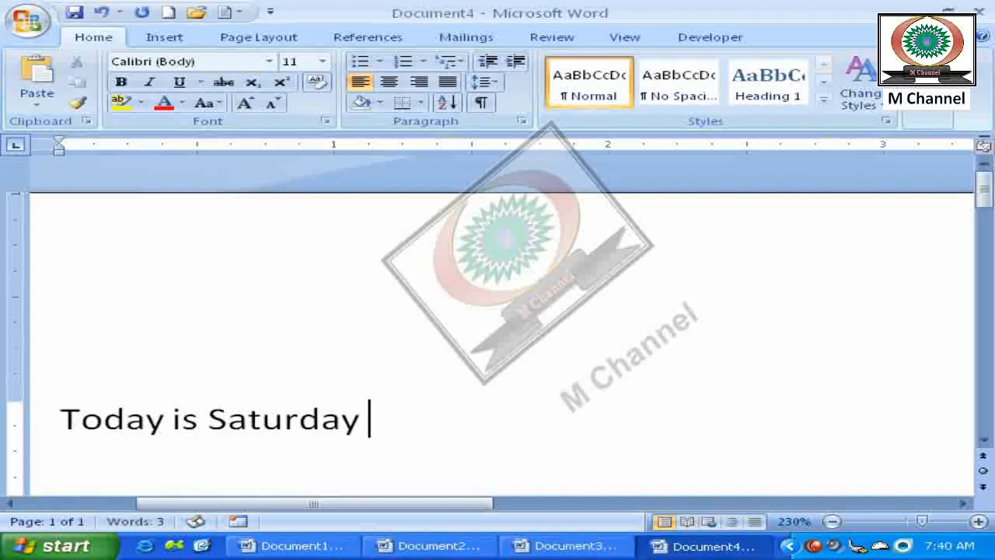
Step: Create another blank document and review the Correct accidental usage of cAPS LOCK key setting in the AutoCorrect options
key("ctrl+n")
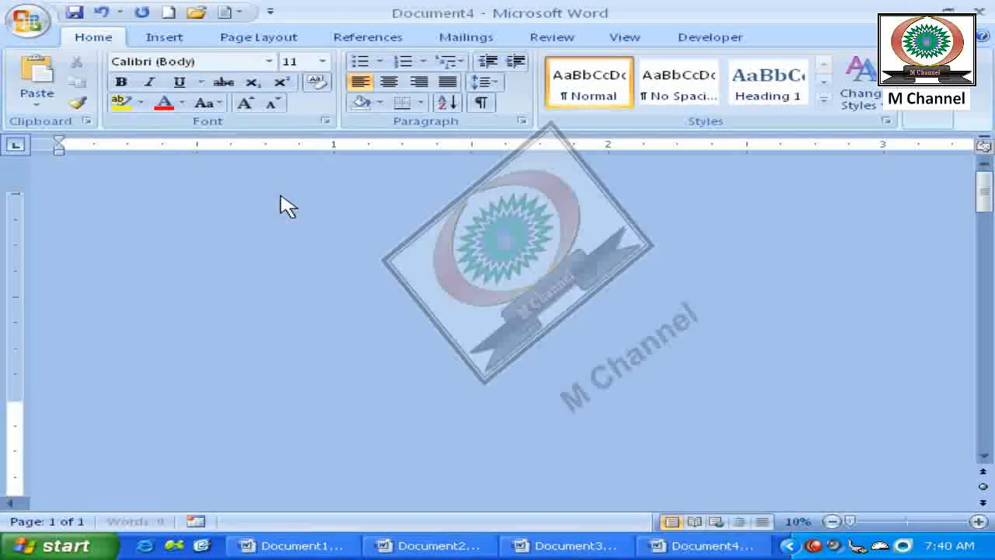
left_click(29, 21)
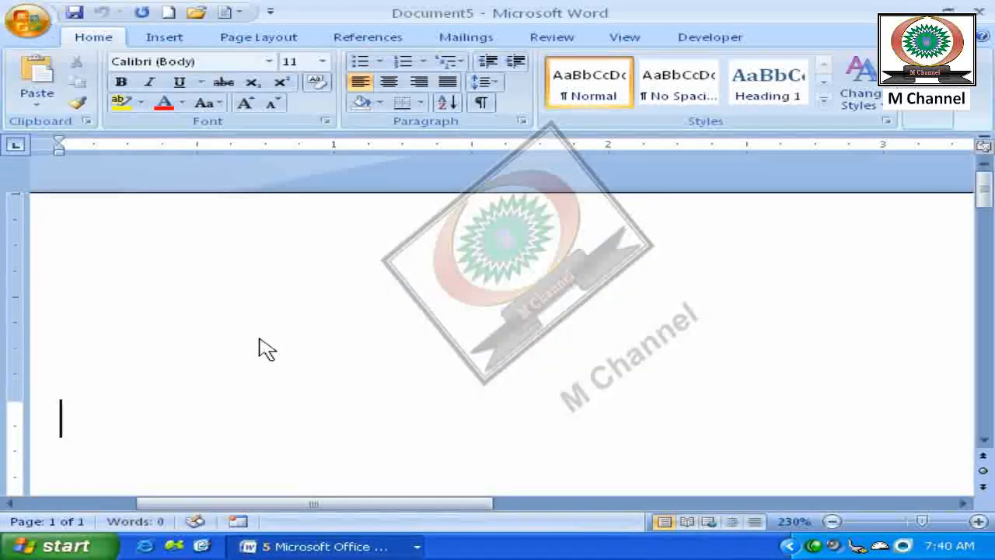
left_click(342, 436)
left_click(85, 106)
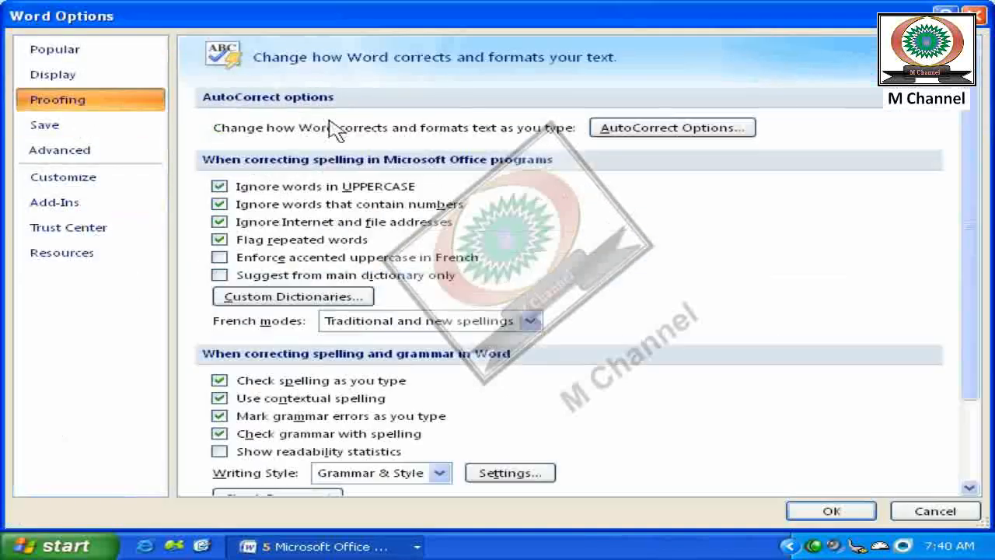
left_click(675, 126)
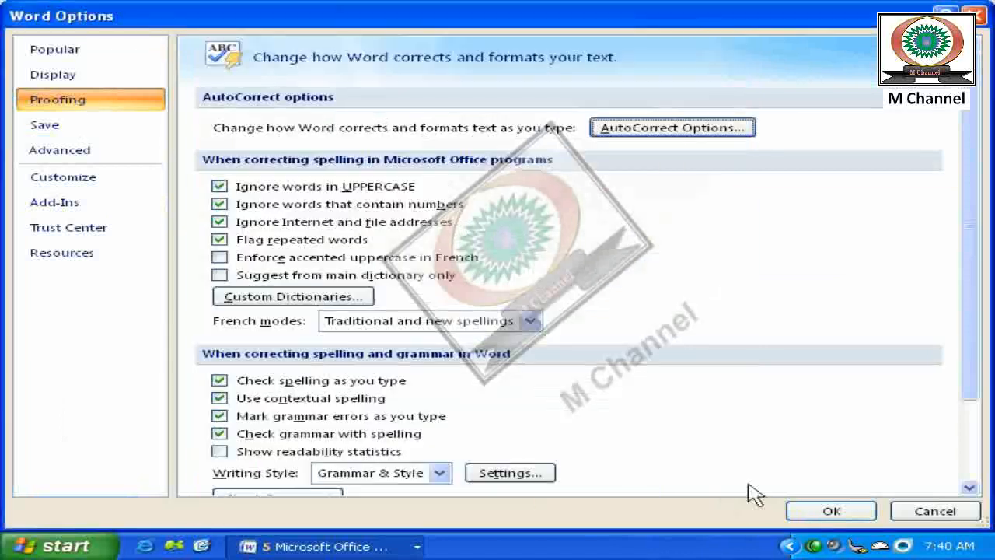
left_click(576, 498)
left_click(831, 510)
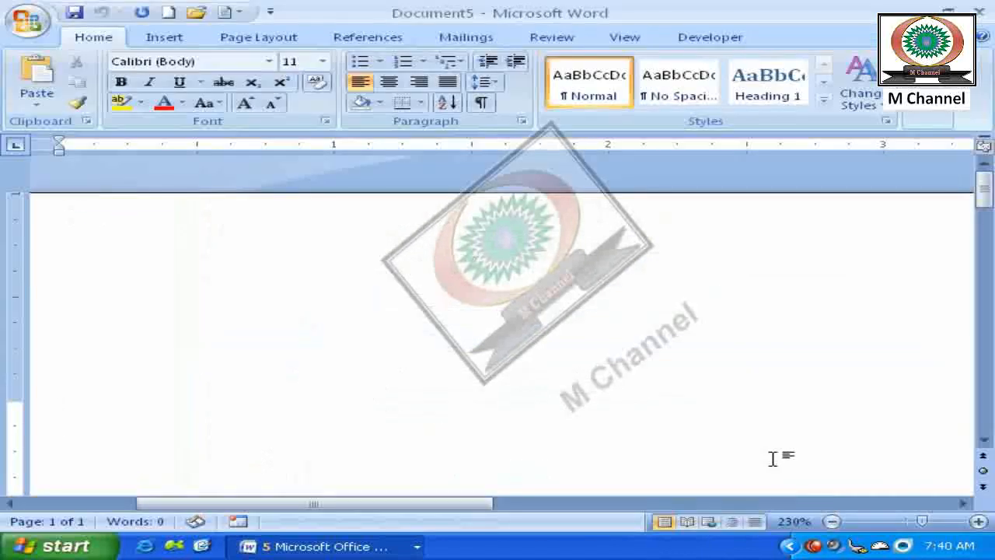
Step: Enter "aFGHANISTAN" with a lowercase first letter and capitals after it to test the Caps Lock correction
type("a")
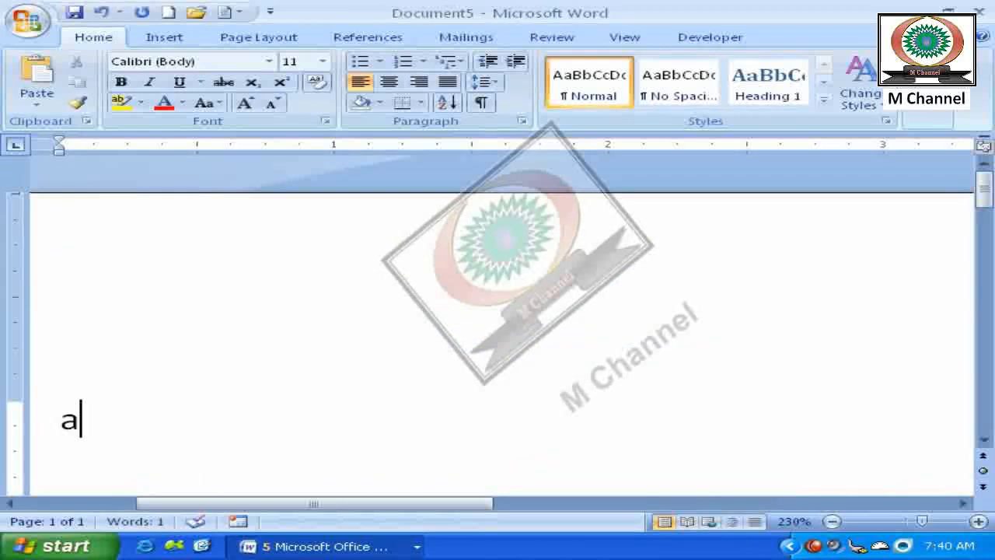
type("FGHANISTA")
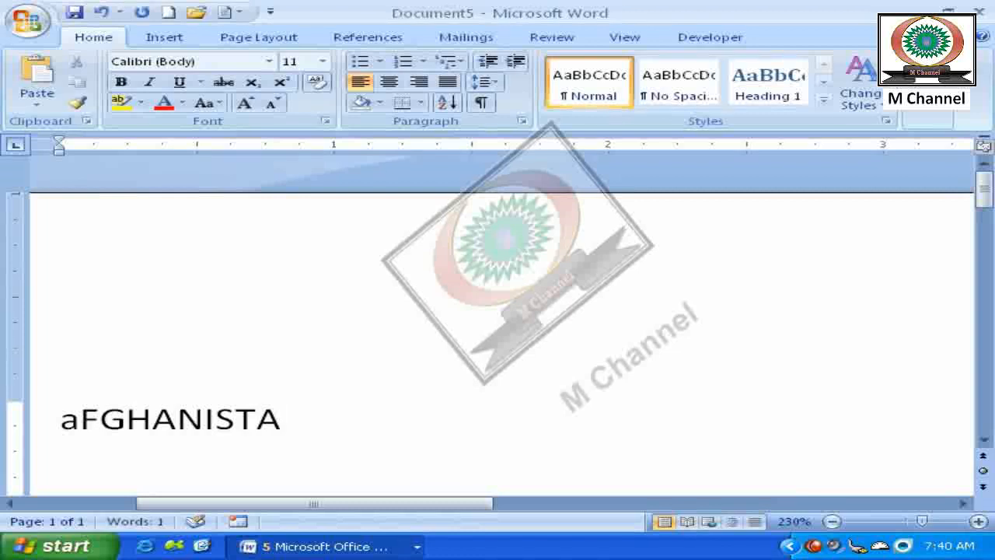
type("N")
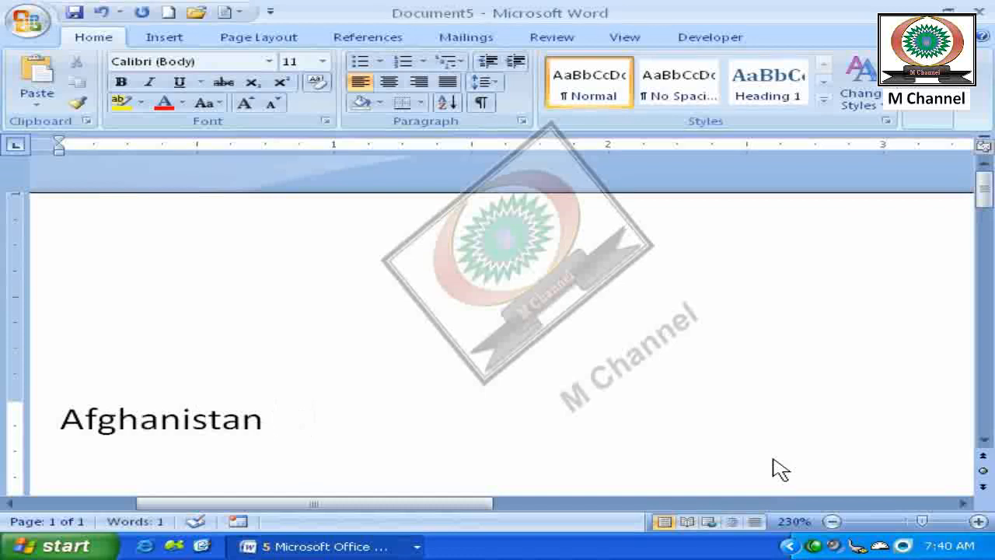
Step: Replace the country name with the word "the" as another Caps Lock correction test
key("ctrl+a")
type("the")
key("BackSpace")
key("BackSpace")
key("BackSpace")
type("he")
key("BackSpace")
type("te")
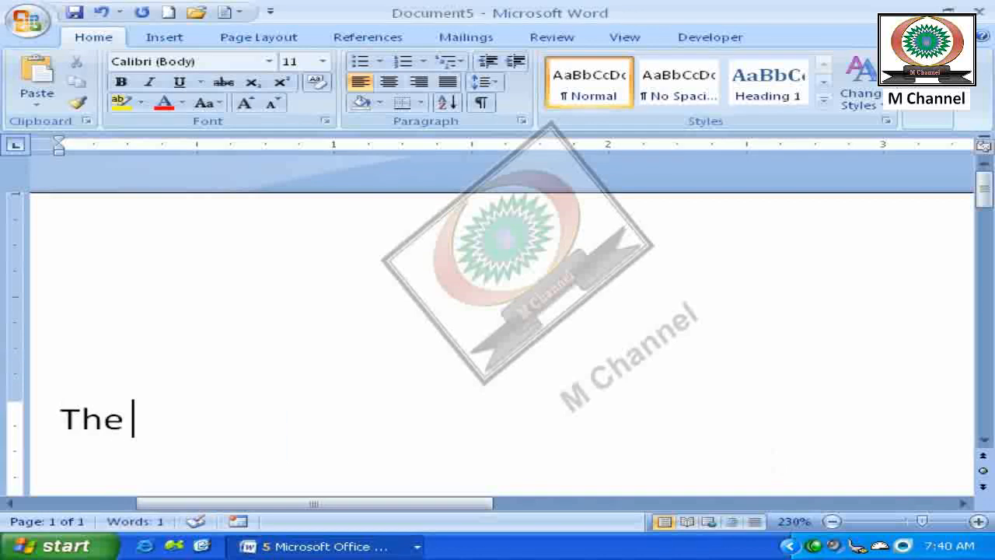
Step: Replace the text with "pAKISTAN" as a further Caps Lock correction test, then clear the document
key("ctrl+a")
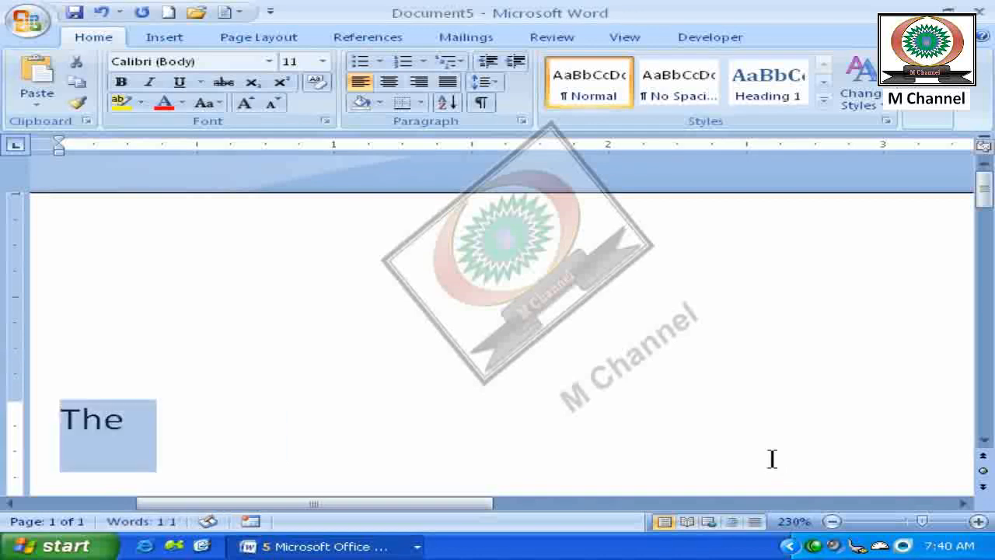
key("BackSpace")
type("pAKISTAN")
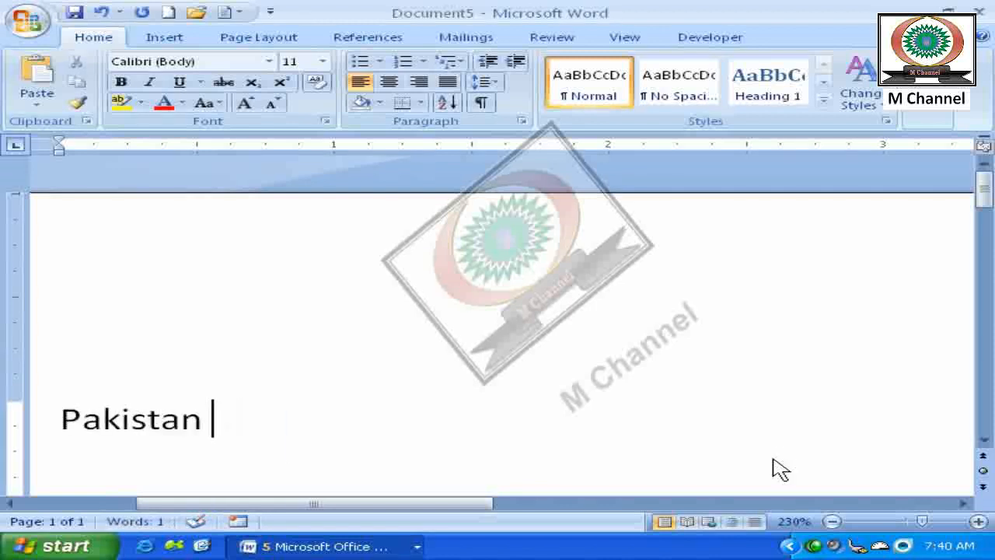
key("ctrl+a")
key("BackSpace")
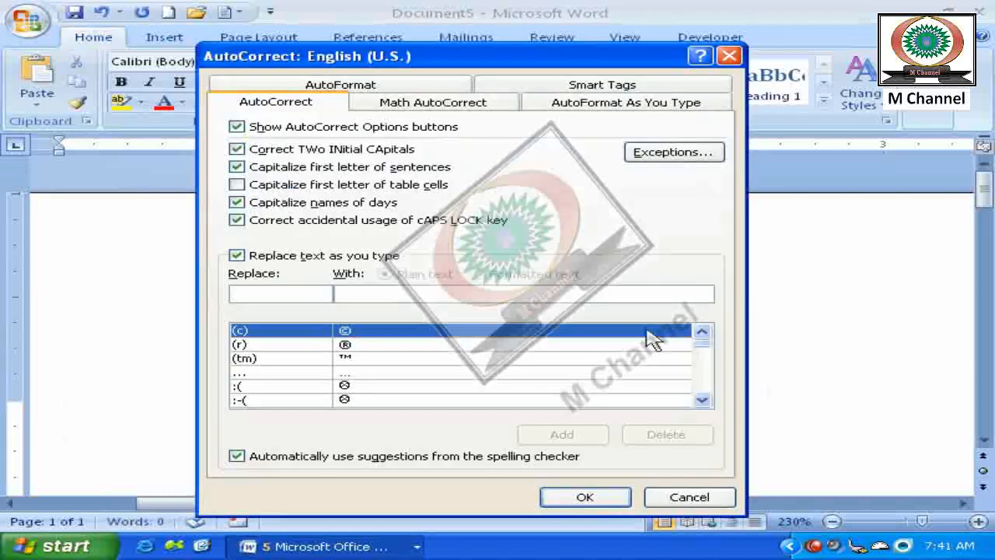
Step: Turn off the accidental Caps Lock correction, test it in the document with "aFGHANISTAN", and clear the test word
left_click(372, 220)
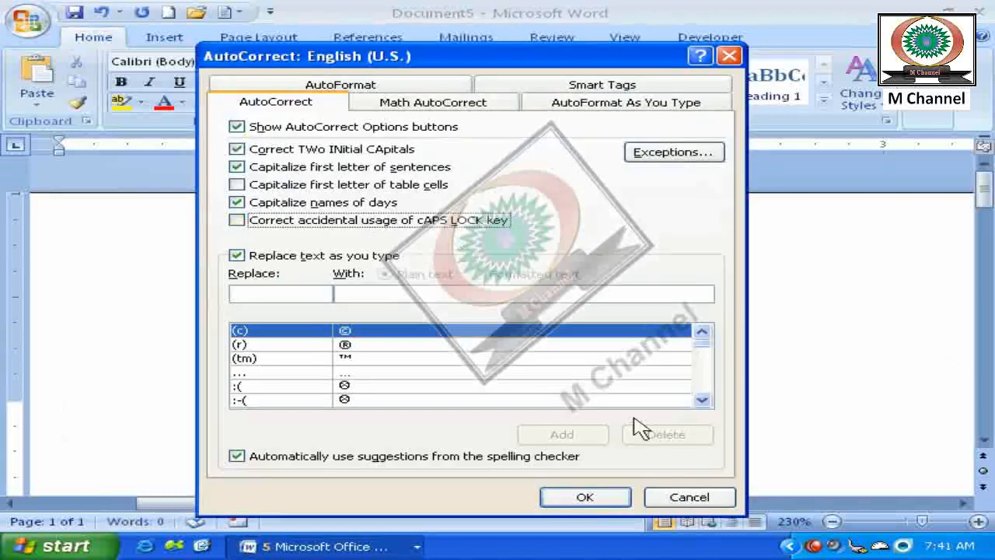
left_click(587, 500)
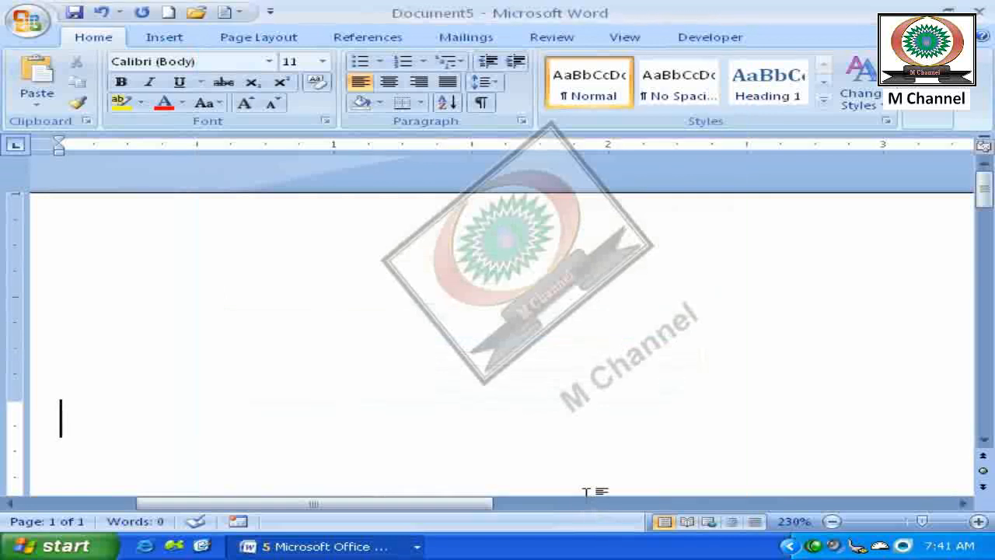
type("a")
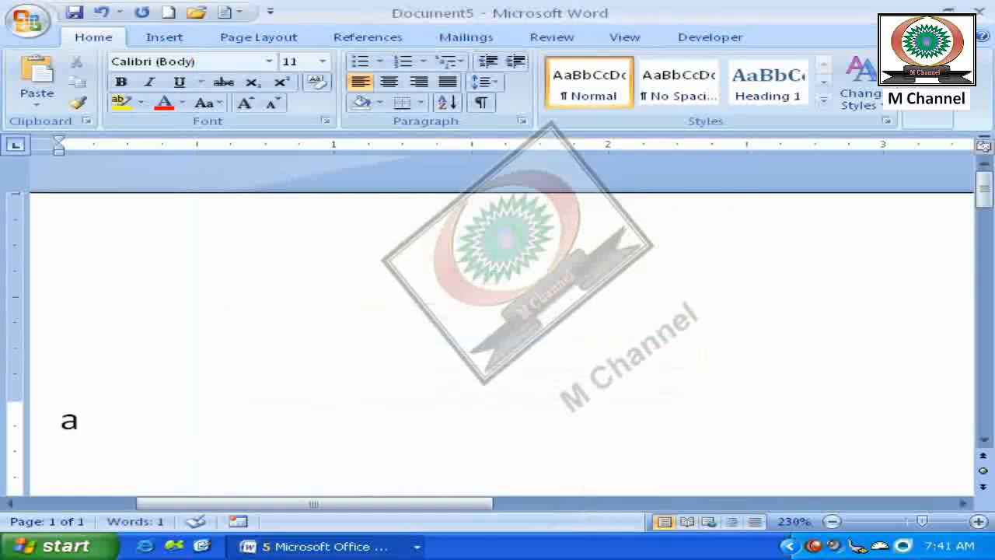
type("FGHANISTAN")
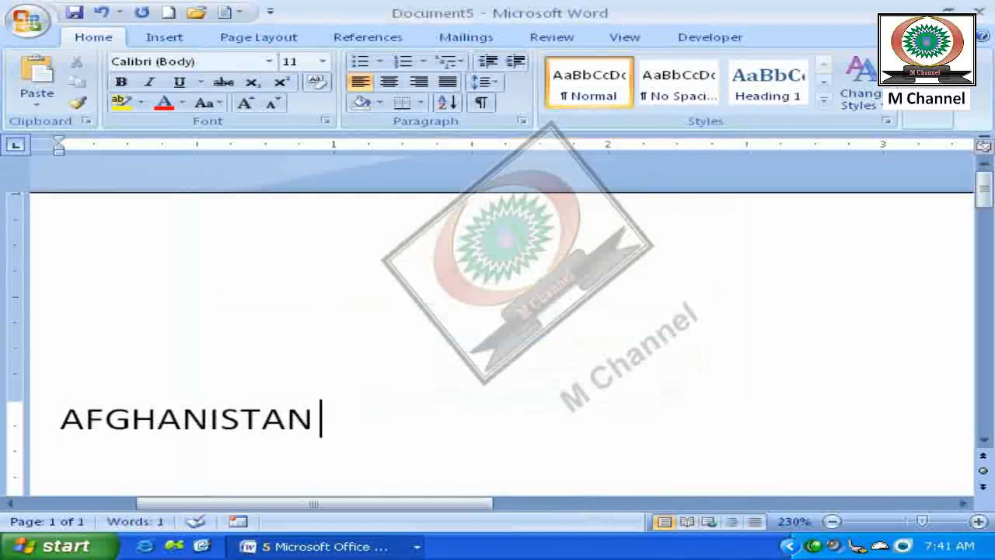
left_click_drag(455, 416, 137, 384)
key("Delete")
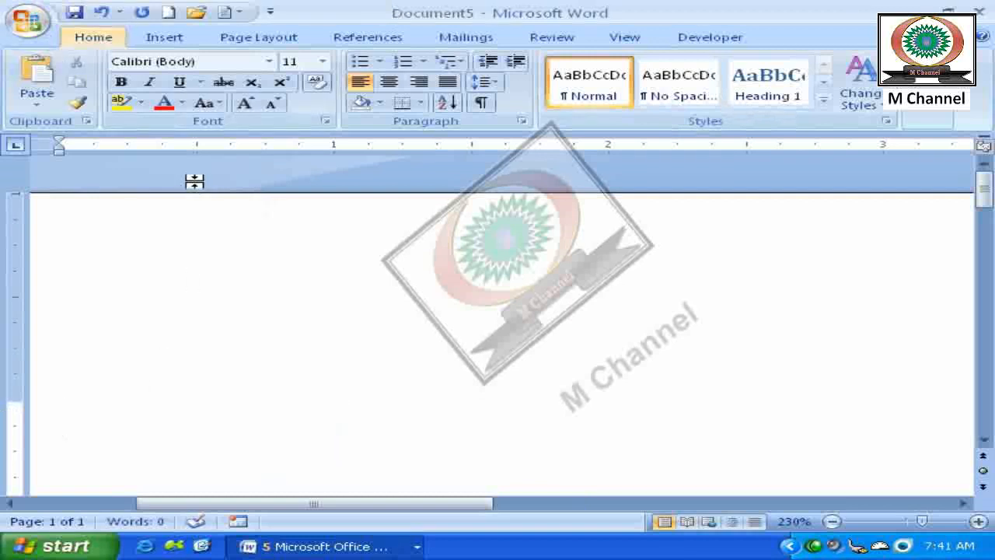
Step: Reopen the AutoCorrect options and enter "UNODC" as the text to replace
key("alt+t")
key("a")
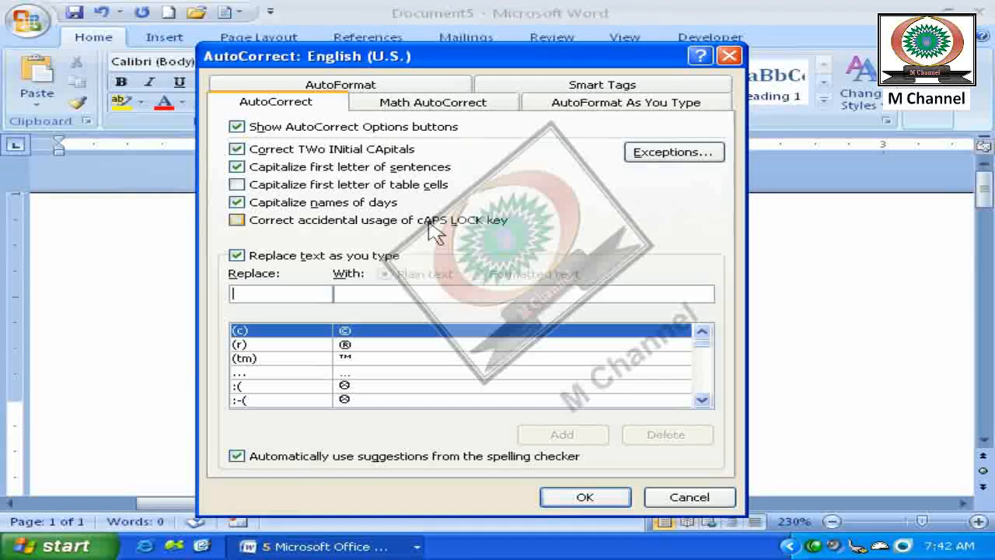
type("un")
key("BackSpace")
key("BackSpace")
key("BackSpace")
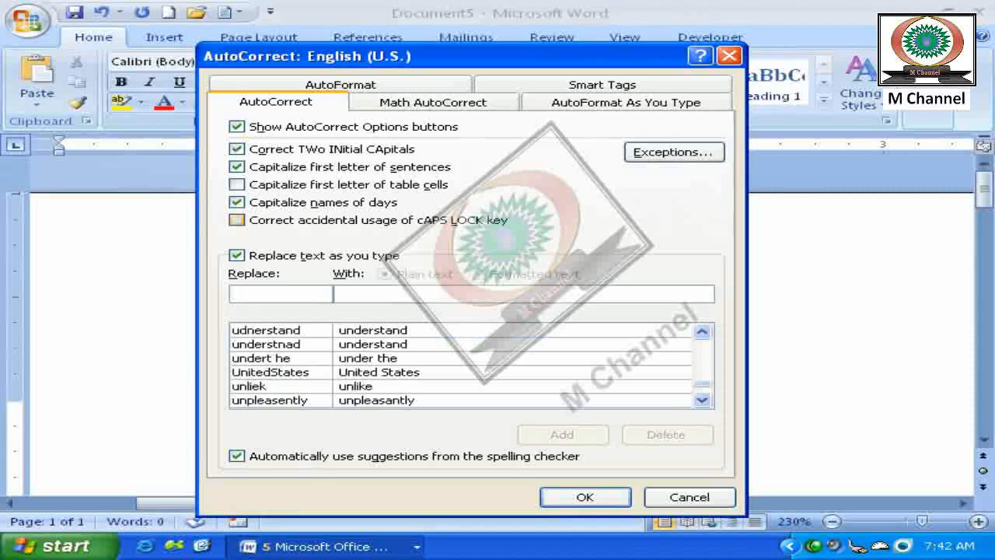
type("UNODc")
key("shift+Tab")
type("UNO")
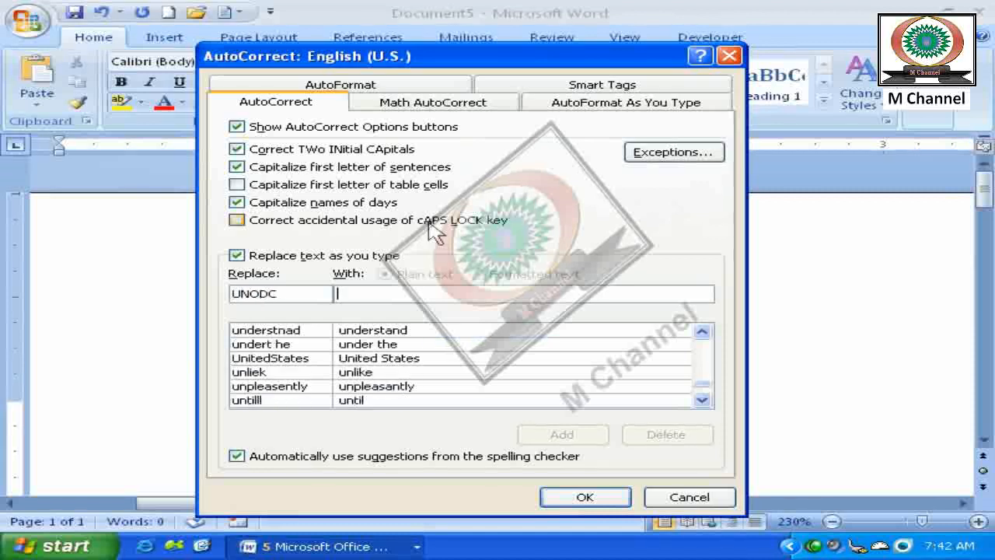
Step: Set the replacement for UNODC to "United Nation Organization for Drugs and Crime." and add the entry to the AutoCorrect list
type("United")
key("BackSpace")
key("BackSpace")
key("BackSpace")
key("BackSpace")
type("te")
key("BackSpace")
key("BackSpace")
type("ited Nation Organ")
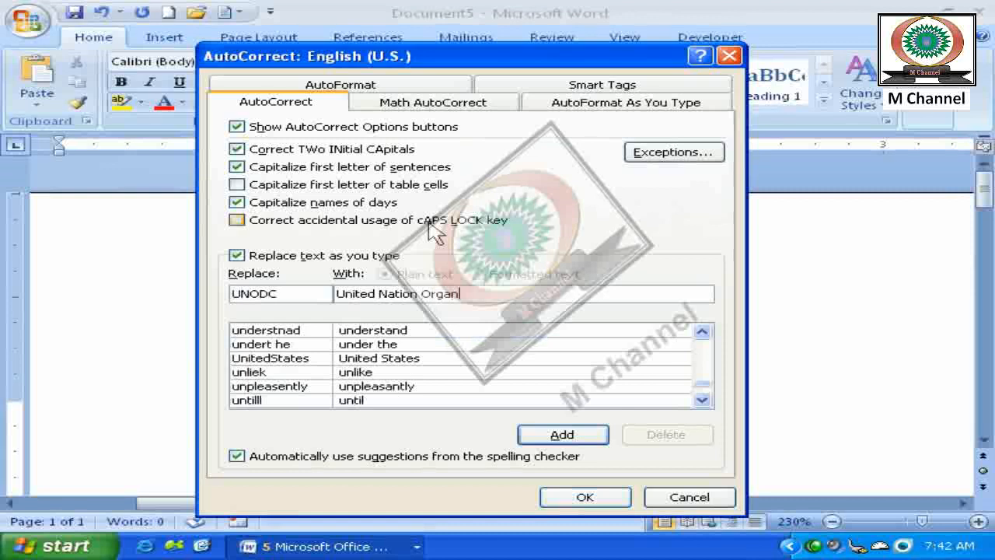
type("ization for D")
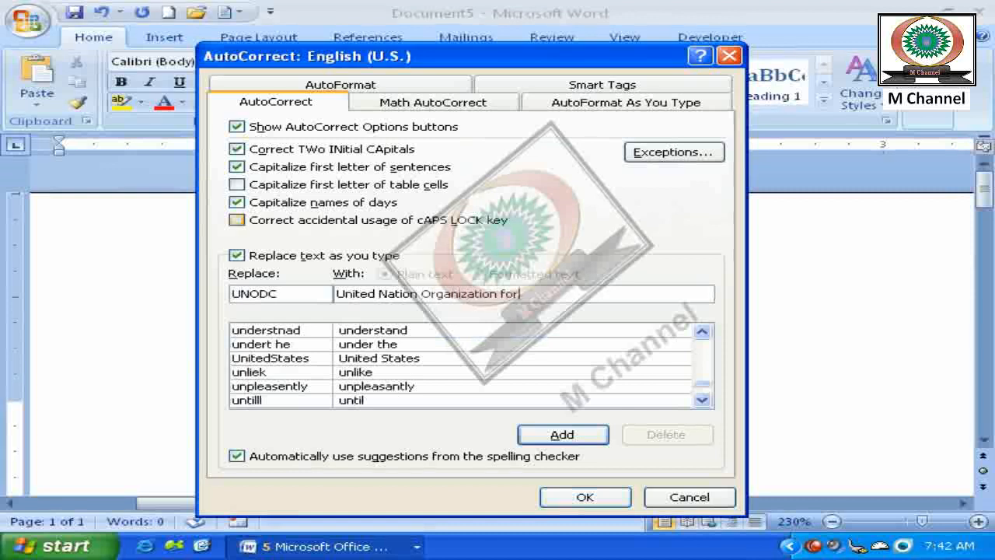
key("BackSpace")
key("BackSpace")
key("BackSpace")
type("Crime.")
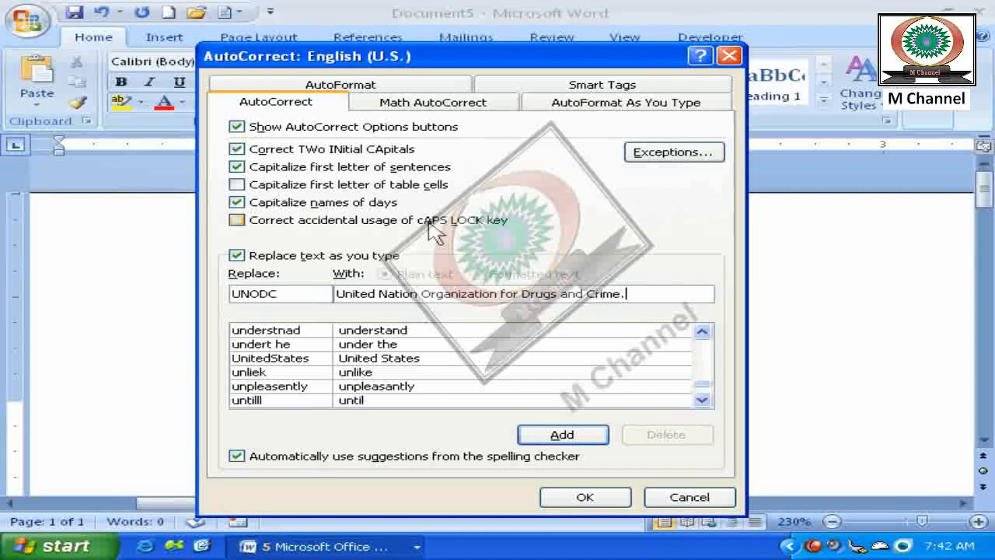
left_click(572, 437)
left_click(620, 498)
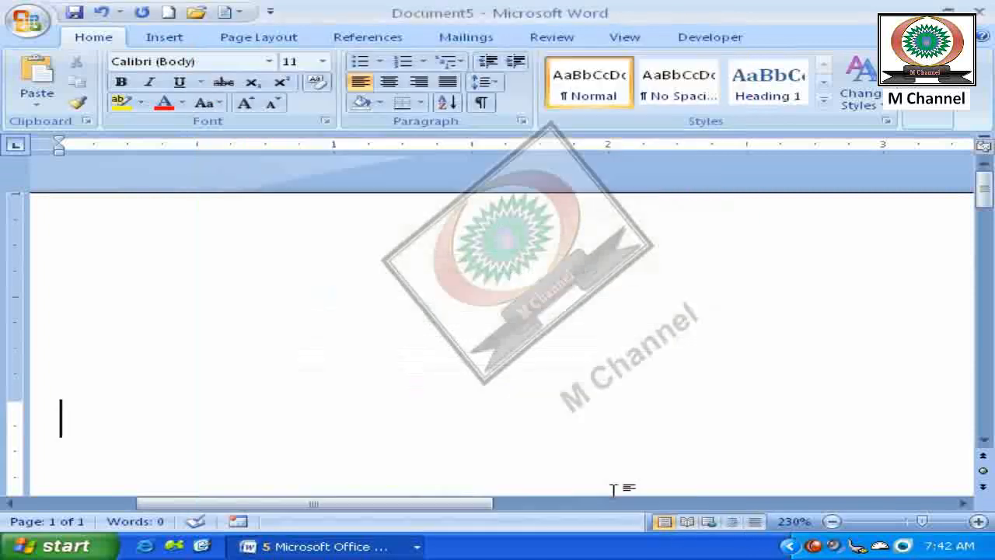
Step: Enter "UNODC" in the document to test the new AutoCorrect entry, and enter "UNOP" on a second line
type("UNODc")
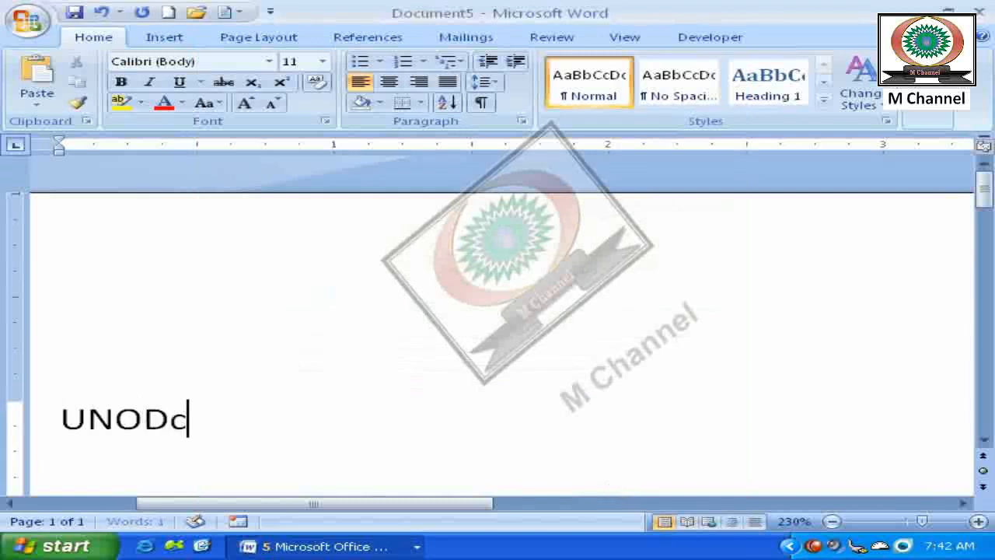
key("BackSpace")
key("BackSpace")
type("Crime.")
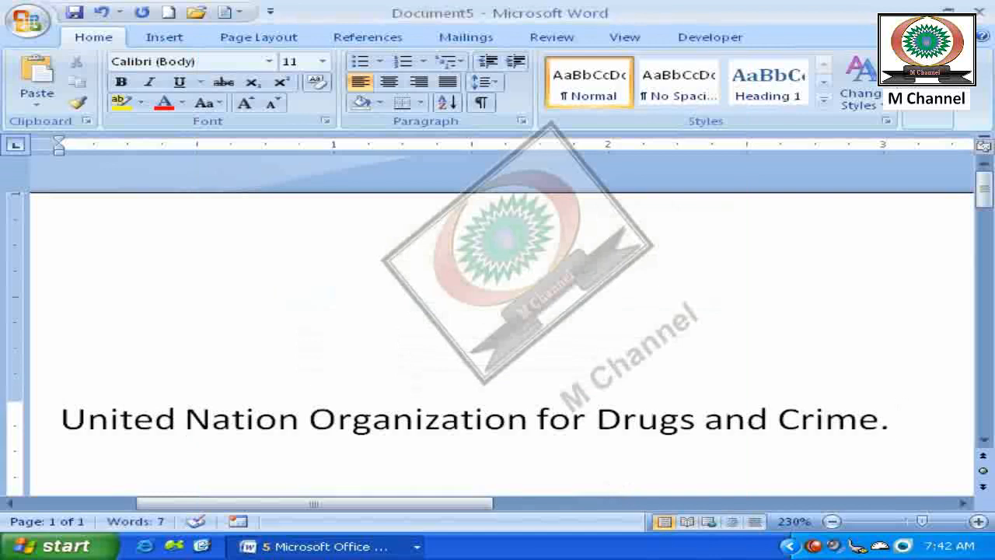
key("Return")
type("UNOP")
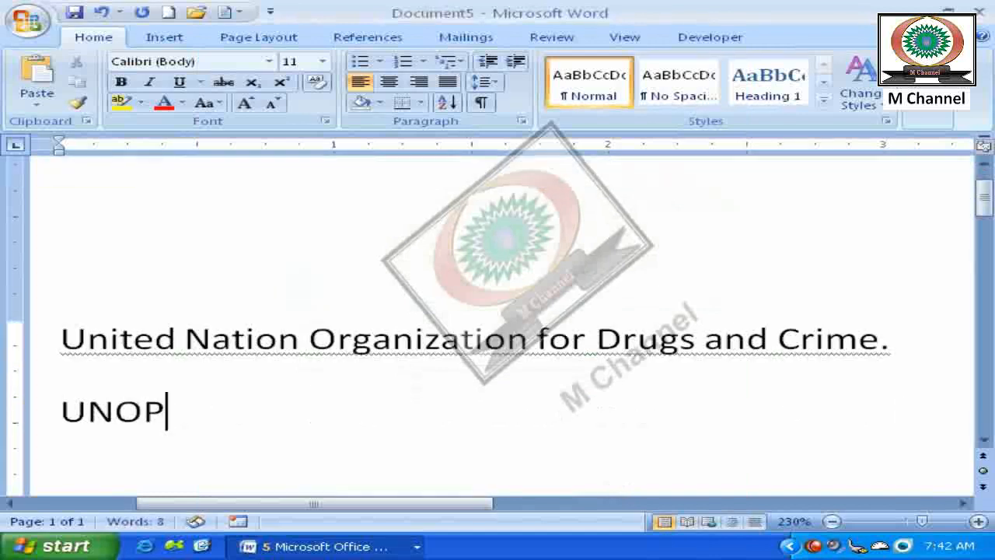
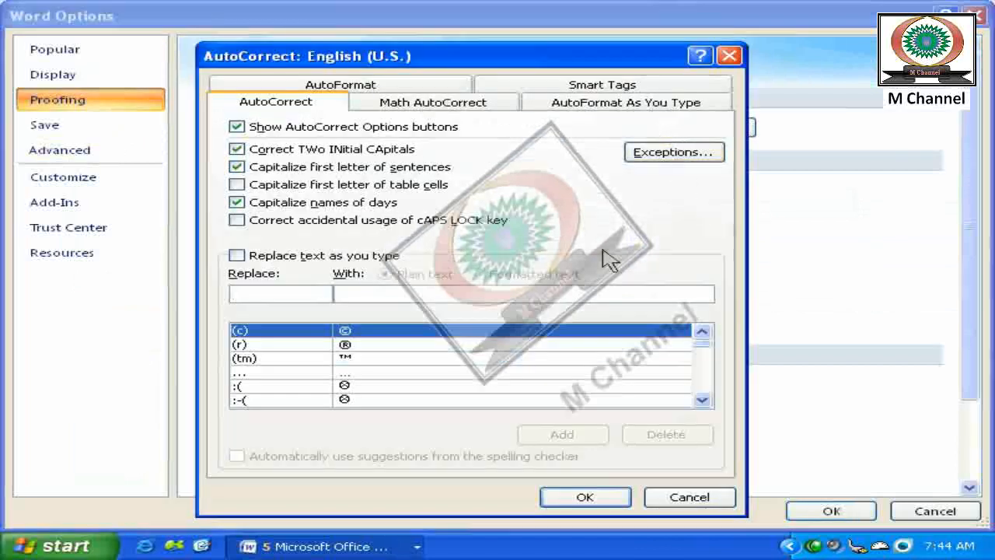
Step: Delete the UNODC entry from the AutoCorrect list and enter "UNODC" in the document as a test
type("uno")
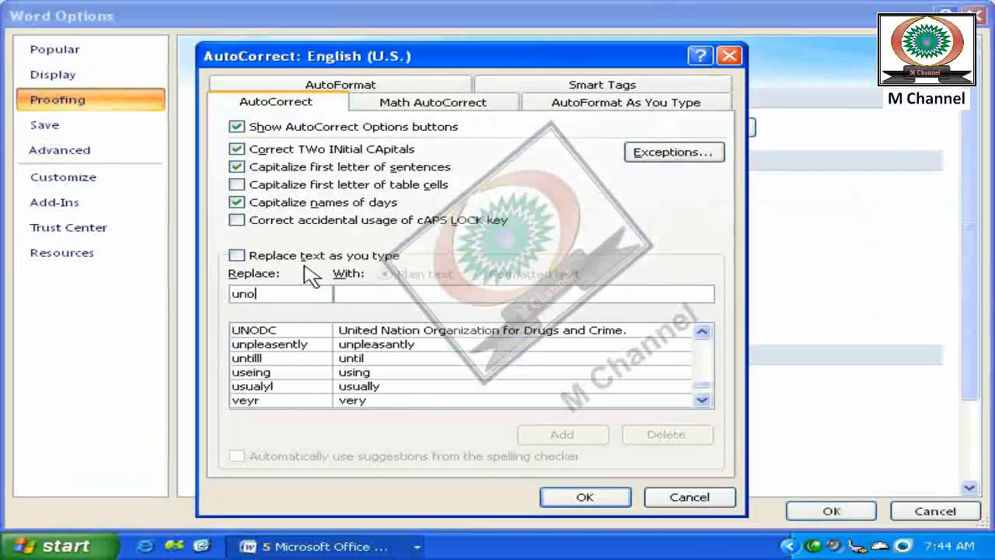
left_click(300, 333)
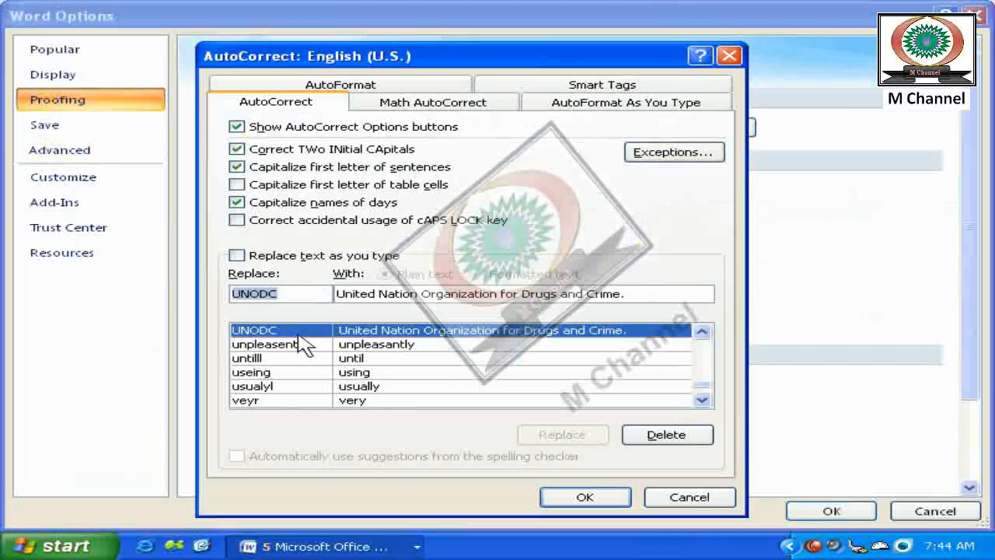
left_click(671, 437)
left_click(575, 500)
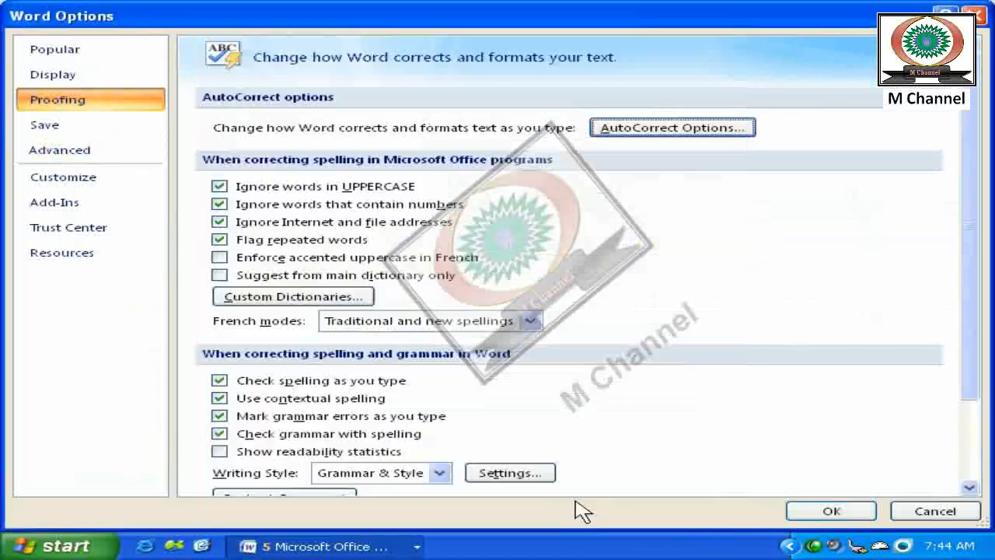
left_click(832, 511)
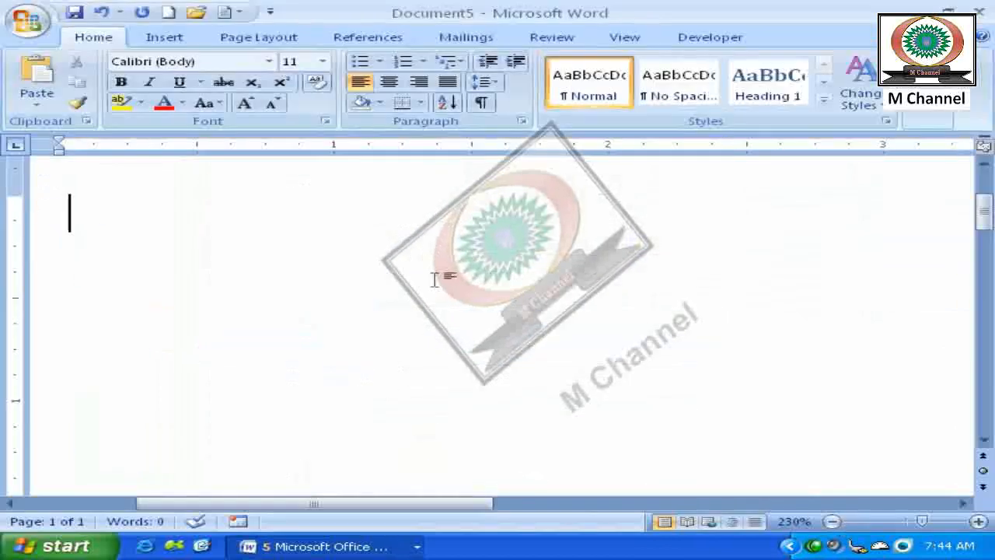
type("UNODC")
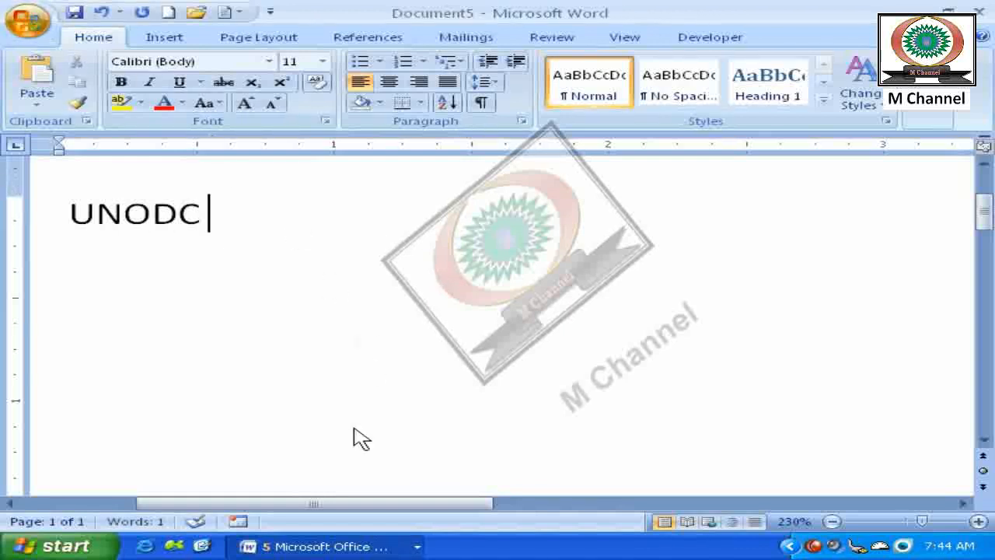
Step: Review the AutoCorrect settings in the proofing options and close them without making changes
left_click(432, 394)
left_click(102, 108)
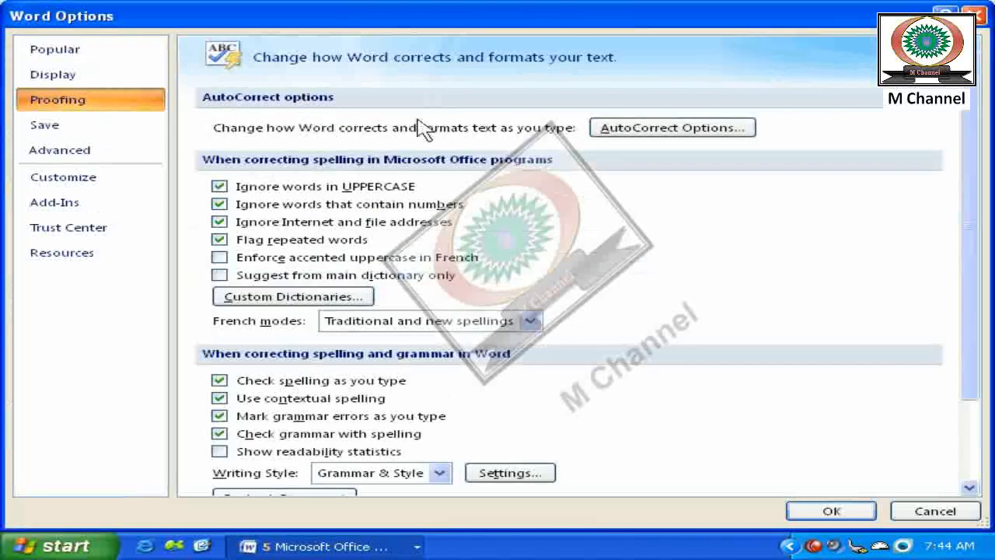
left_click(673, 131)
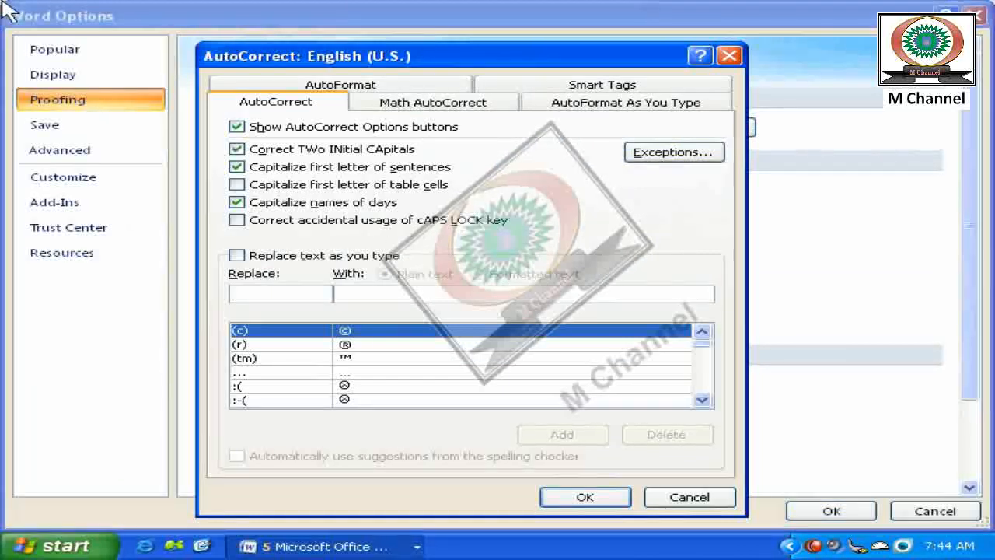
left_click(703, 500)
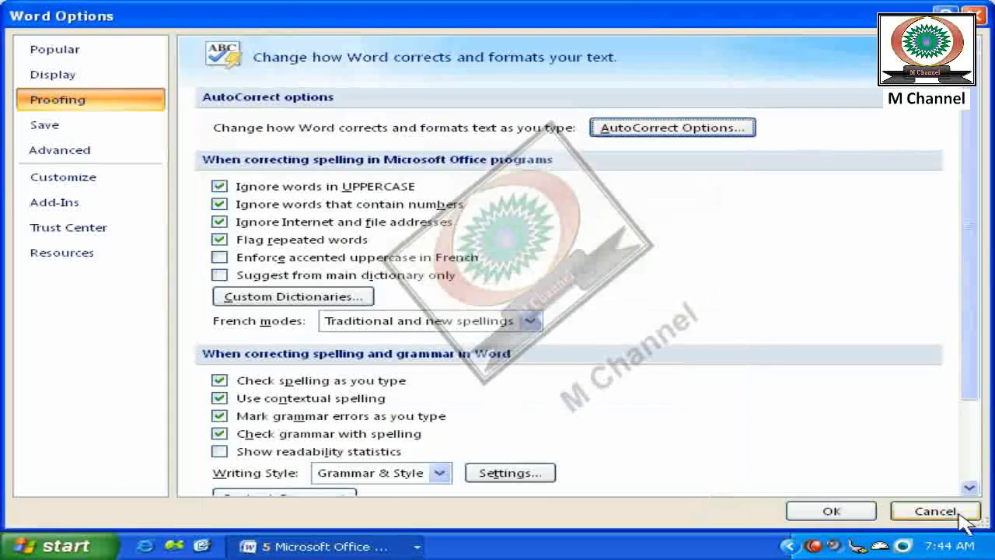
left_click(958, 513)
Step: Clear the test text and enter "Hello World this is my computer" in the document
key("ctrl+a")
scroll(272, 206, "up", 3)
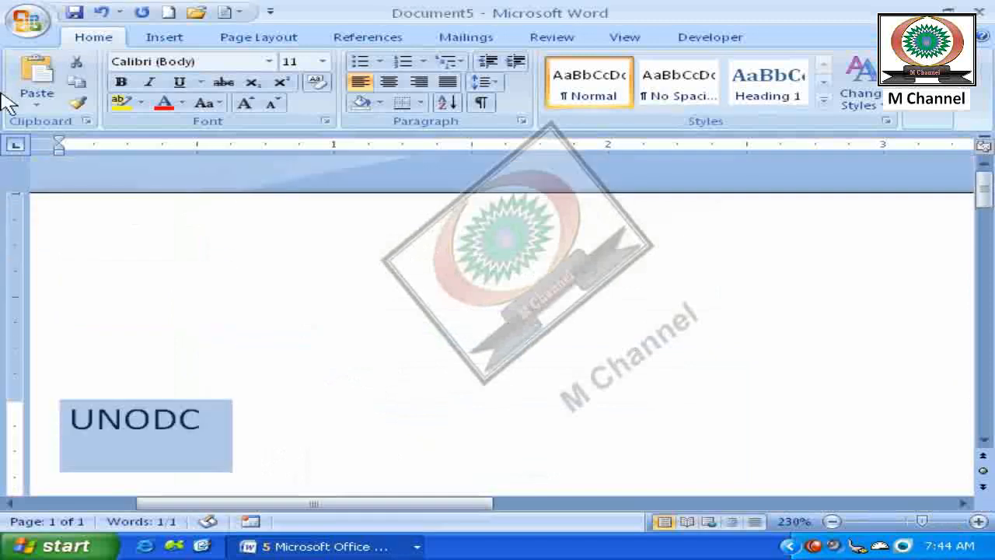
key("Delete")
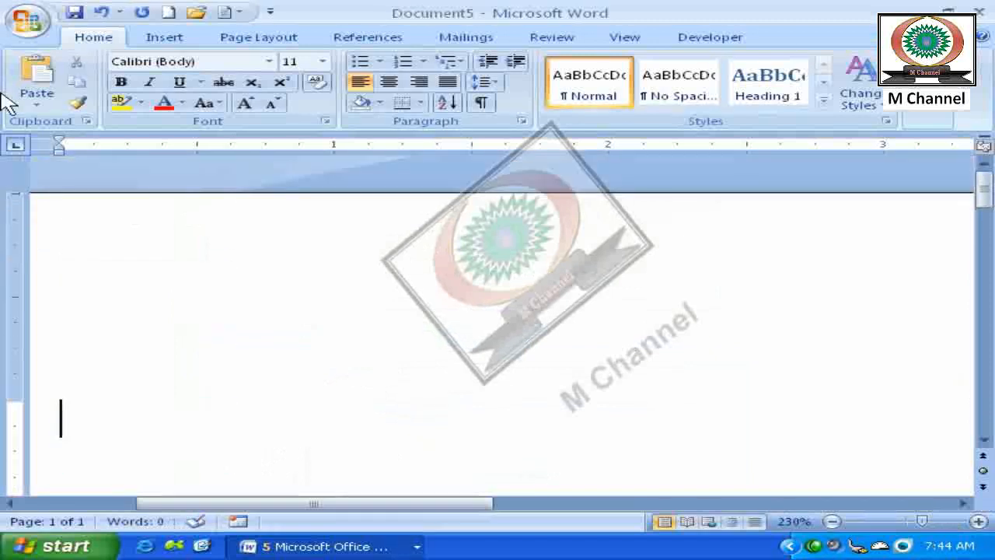
type("Hello World this is my computer")
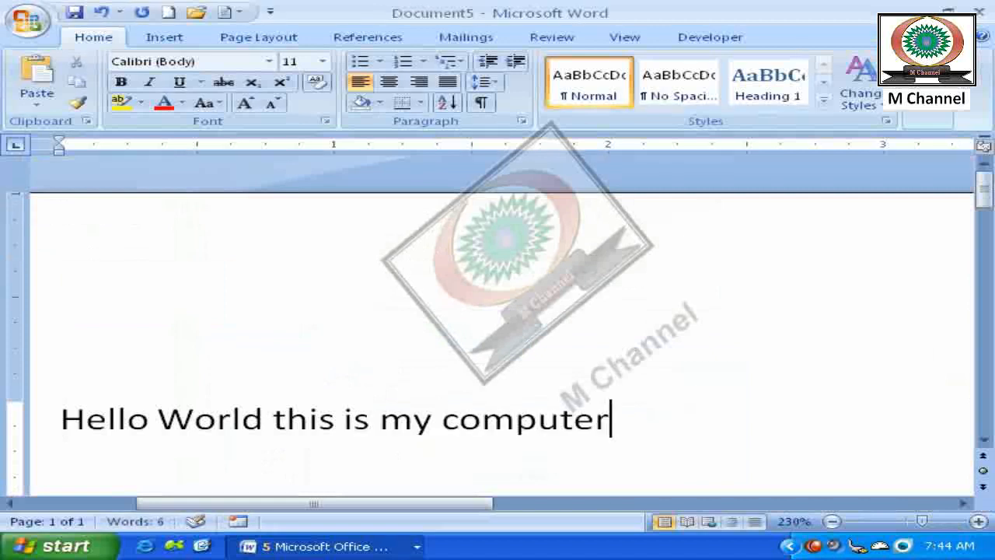
Step: Replace the document's text with the sample-text formula "=rand.old(1)" and try to run it
key("ctrl+a")
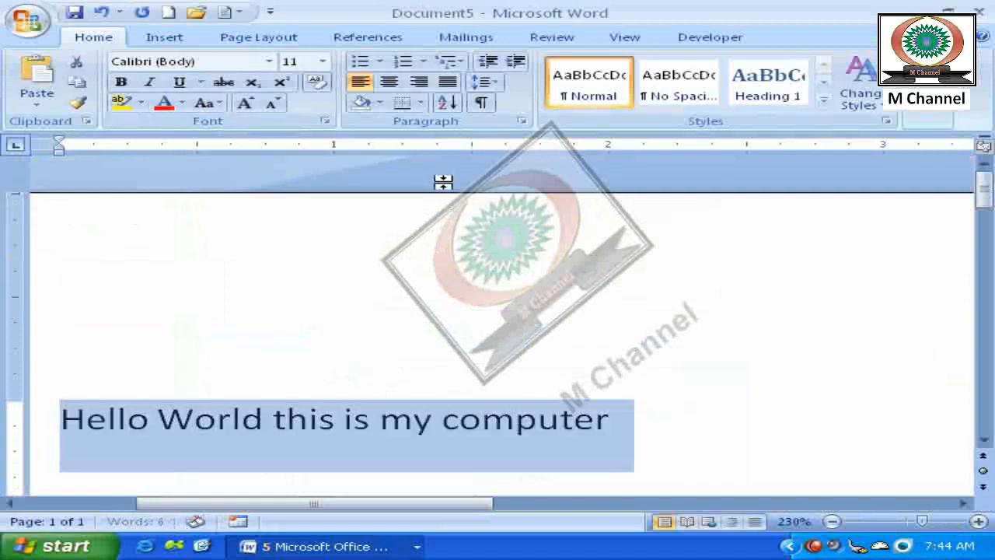
type("=rand()")
key("BackSpace")
type("1)")
key("BackSpace")
key("BackSpace")
key("BackSpace")
type(".old(1)")
key("BackSpace")
type("1)")
key("Return")
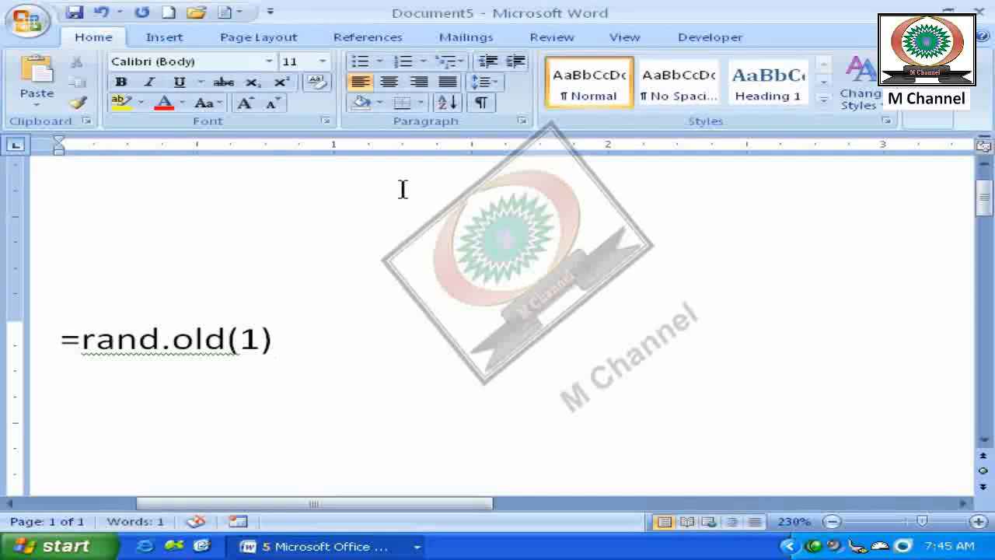
Step: Turn on Replace text as you type in the AutoCorrect settings of the proofing options
key("alt+t")
key("o")
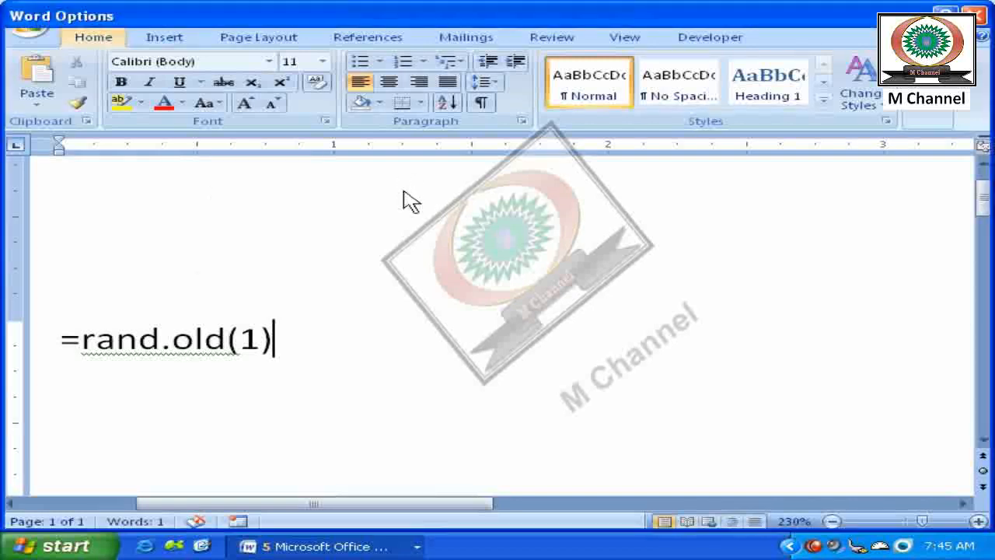
left_click(89, 103)
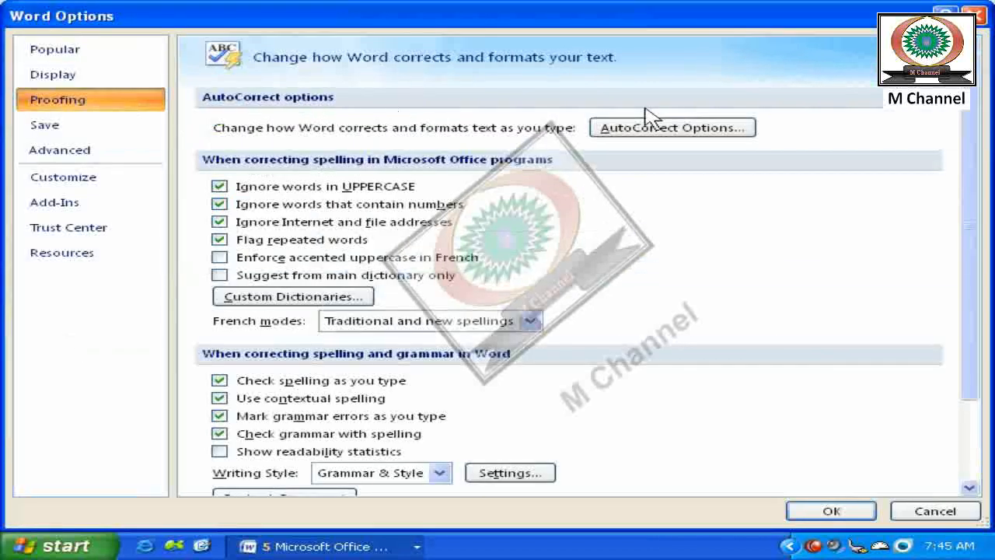
left_click(710, 126)
left_click(274, 257)
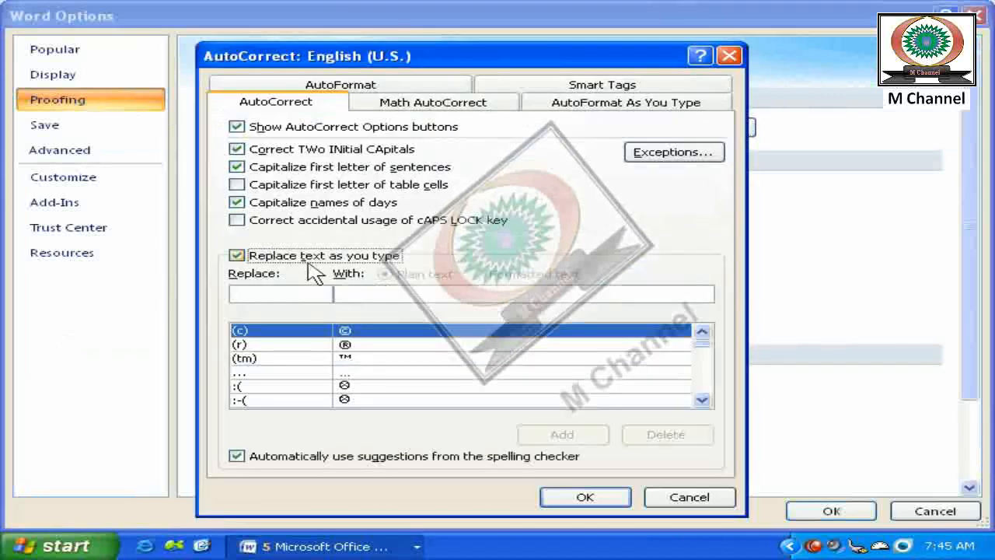
left_click(582, 500)
left_click(839, 513)
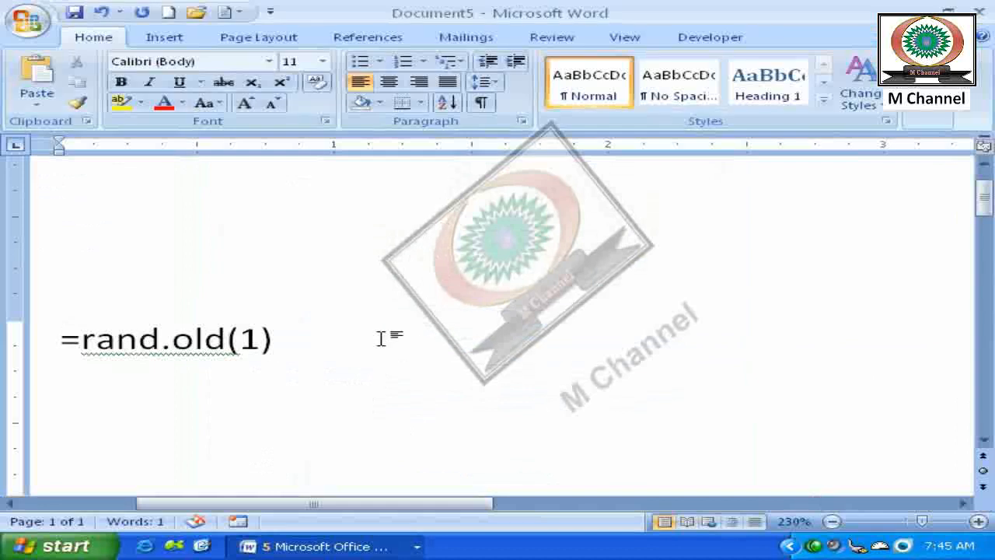
Step: Run the sample-text formula and format the whole generated paragraph as bold and underlined
key("Return")
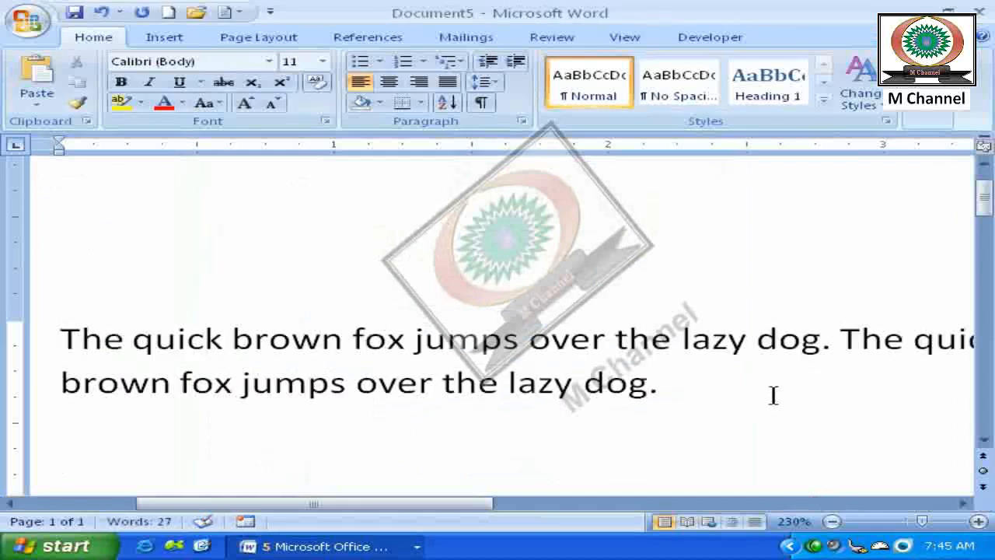
left_click_drag(695, 393, 170, 155)
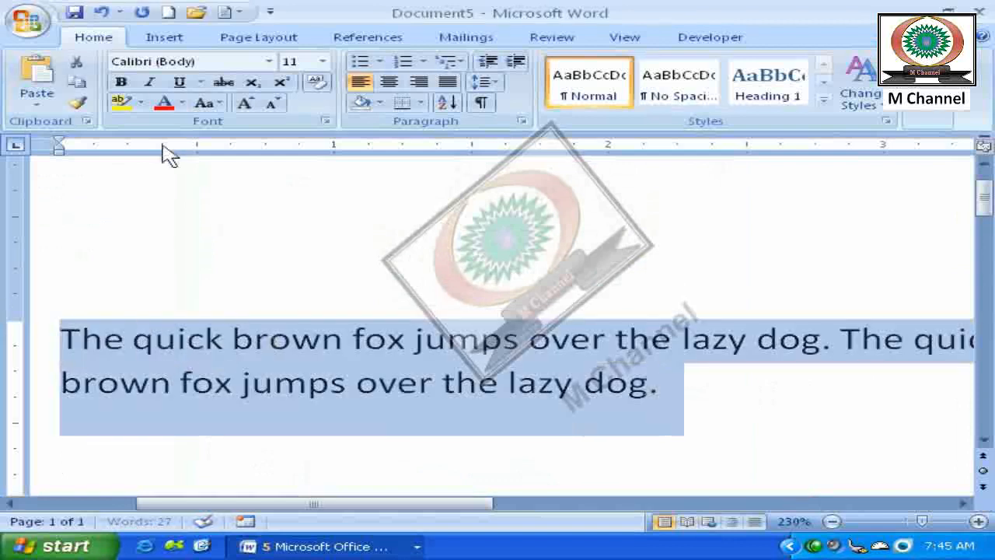
left_click(121, 83)
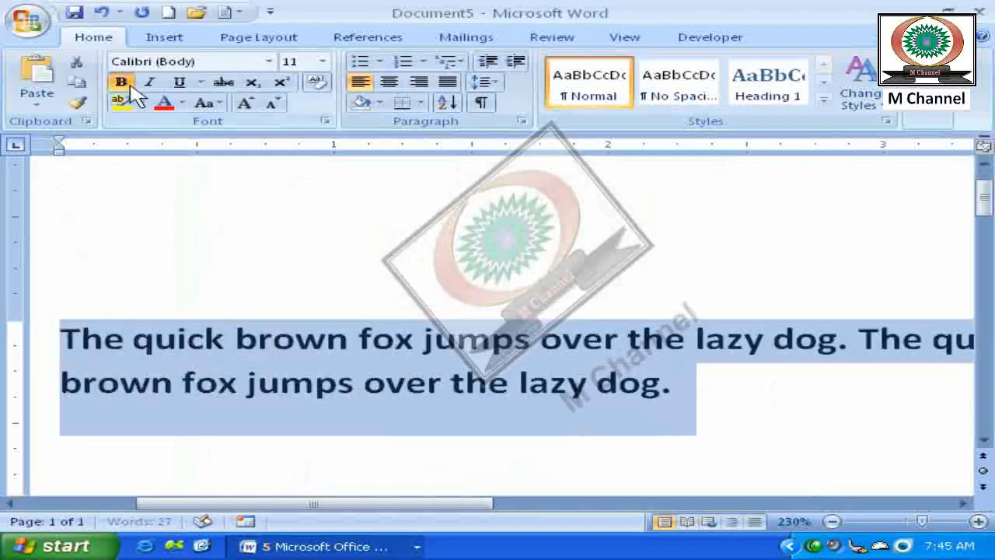
left_click(180, 84)
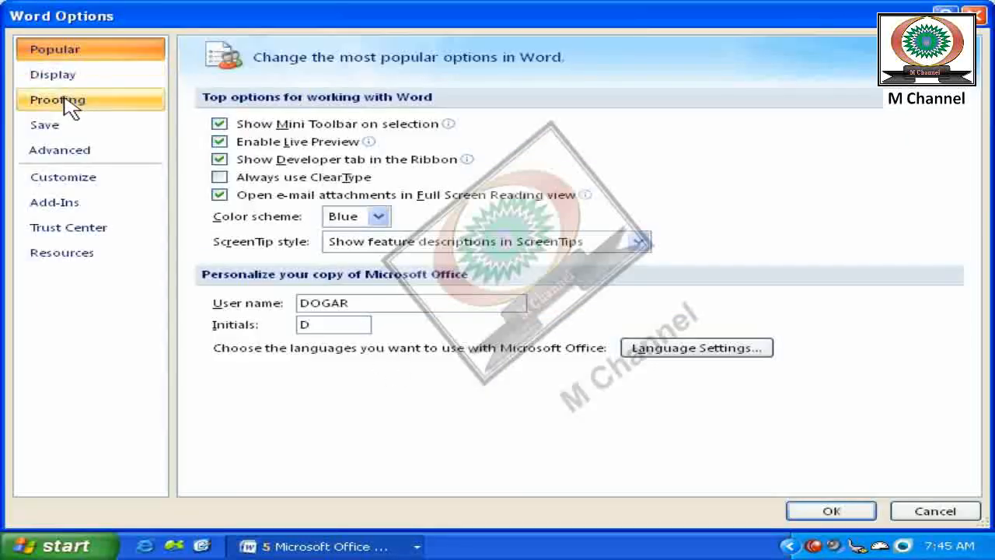
Step: Add an AutoCorrect entry in the proofing options that replaces "abc" with the selected paragraph as plain text
left_click(69, 102)
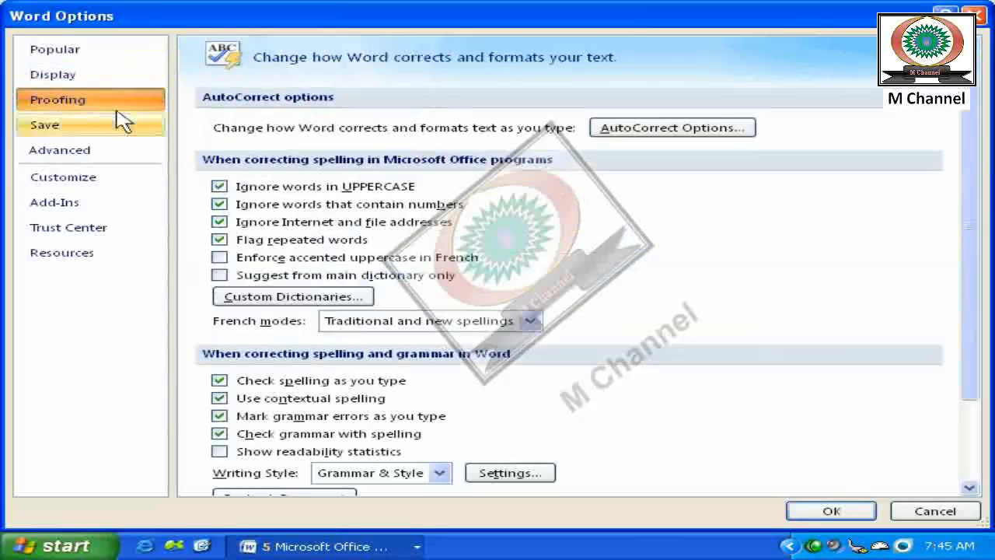
left_click(675, 131)
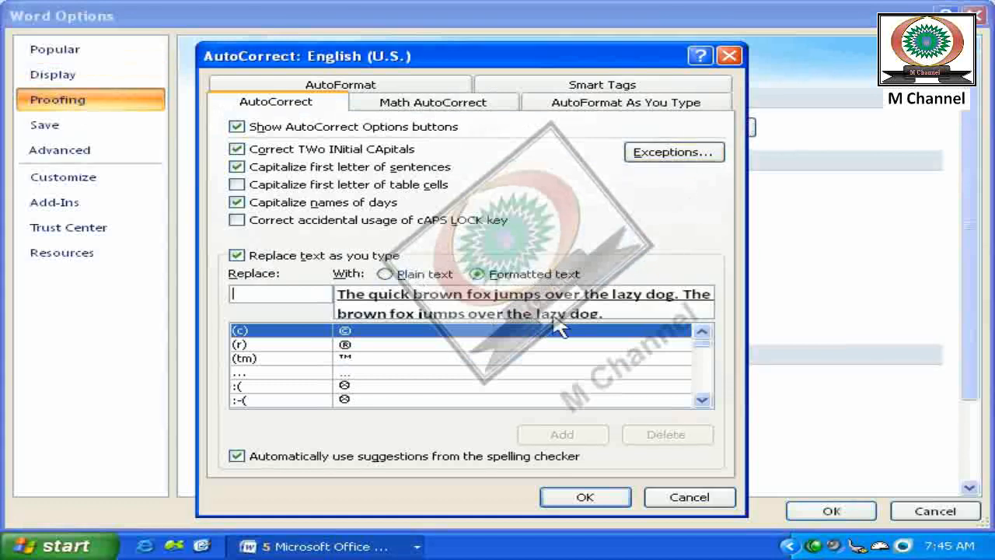
left_click(385, 275)
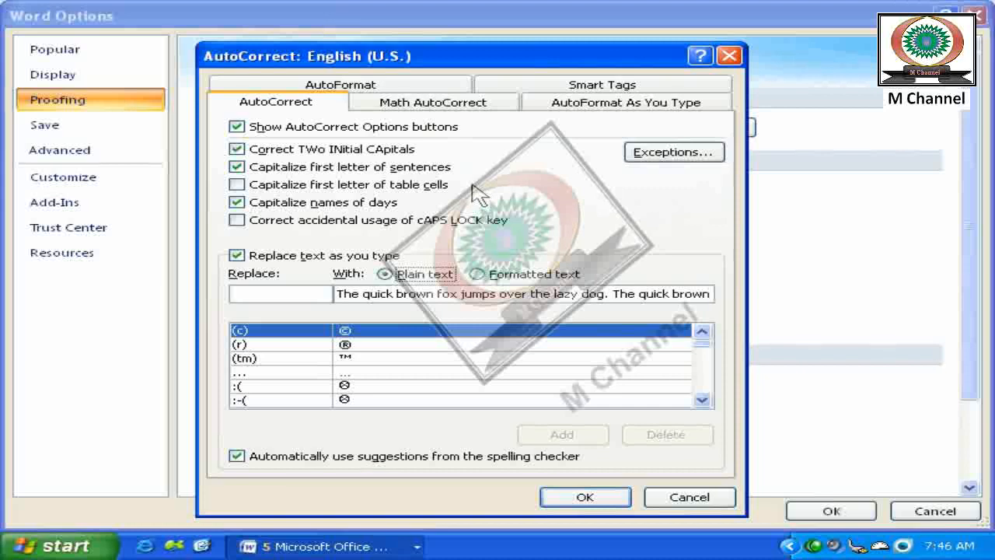
left_click(517, 276)
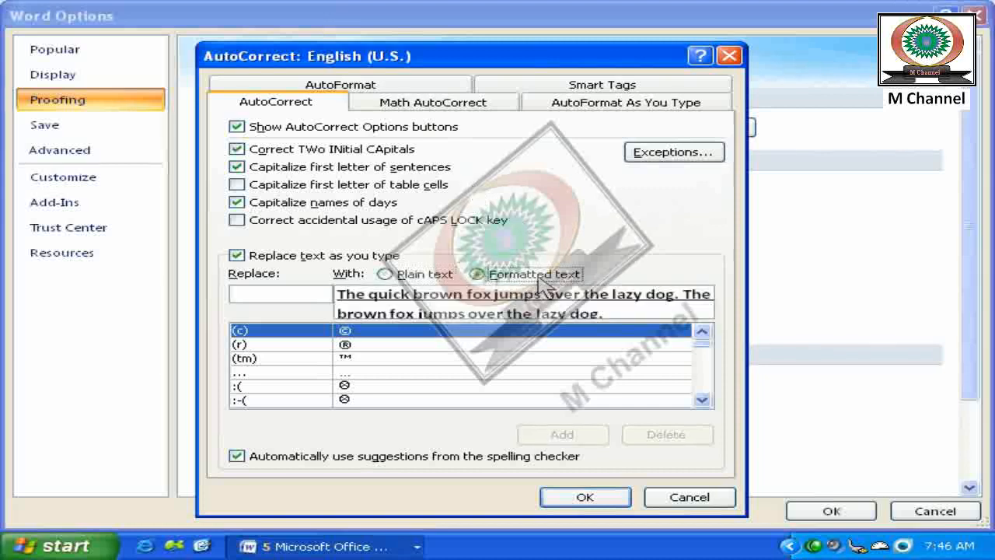
left_click(282, 294)
type("abc")
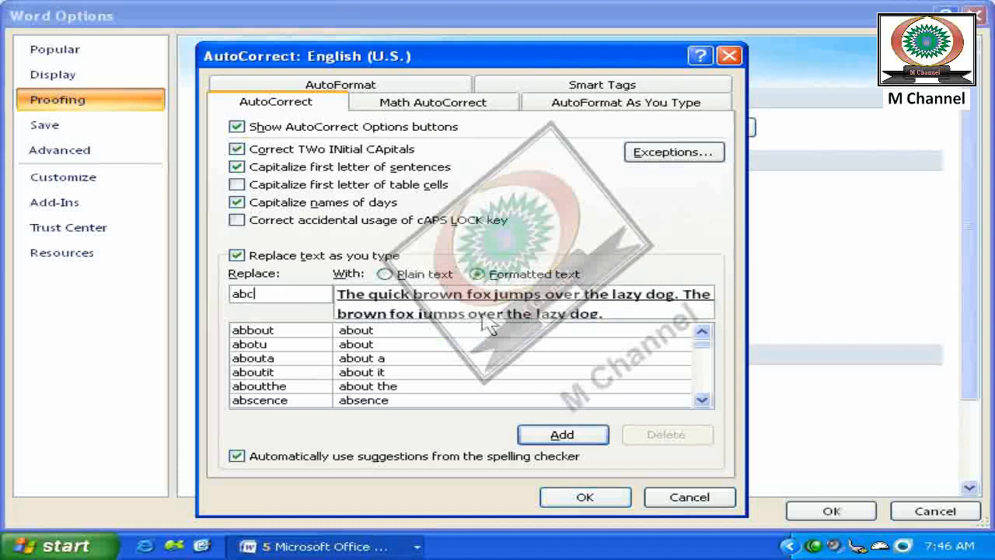
left_click(384, 274)
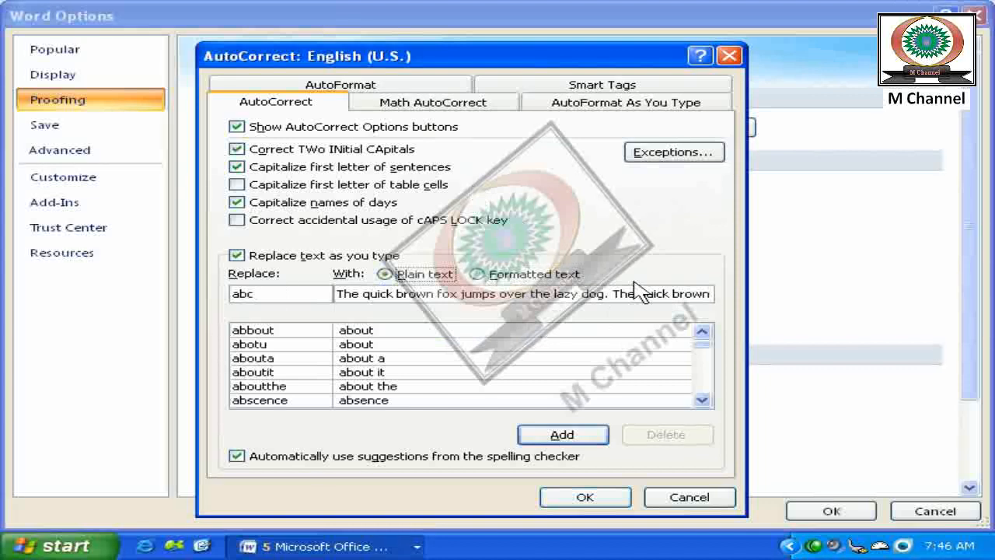
left_click(563, 436)
left_click(575, 498)
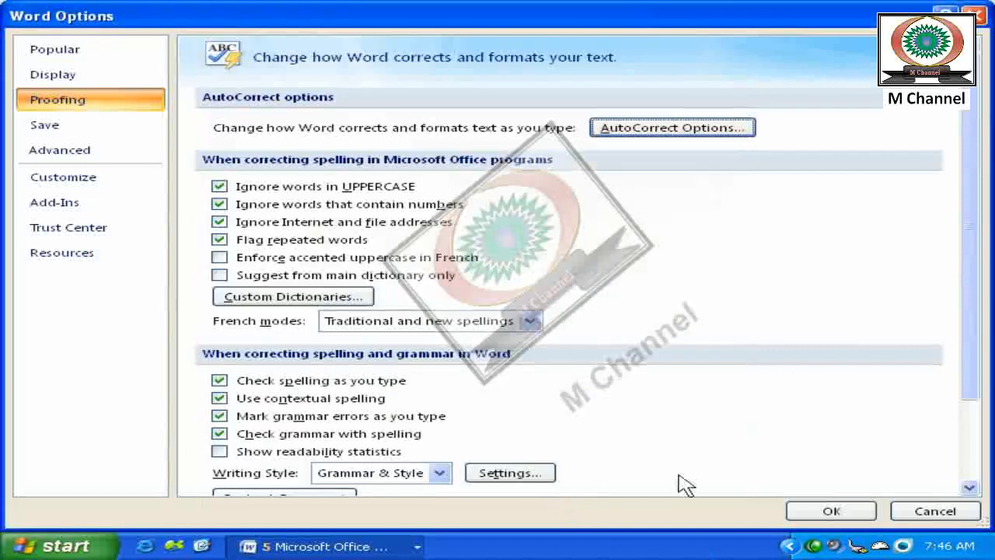
left_click(831, 510)
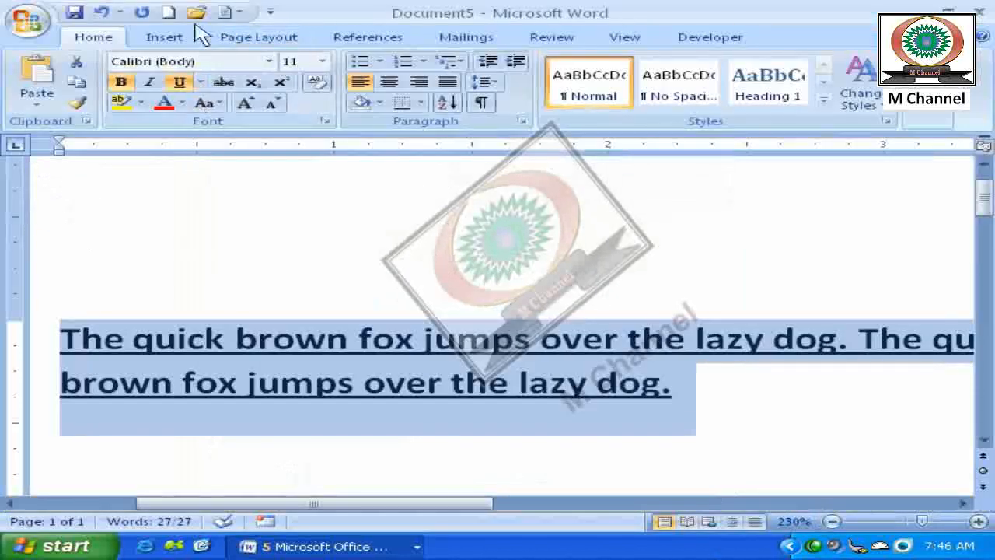
Step: Create a blank document, test the replacement entry by entering "abc*", and clear the resulting text
left_click(176, 13)
type("abc*")
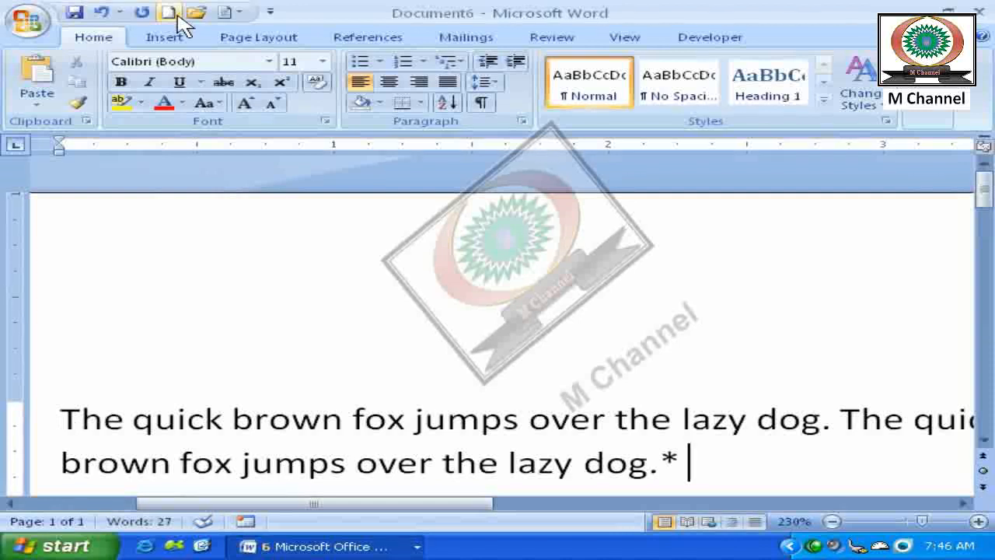
key("ctrl+a")
key("Delete")
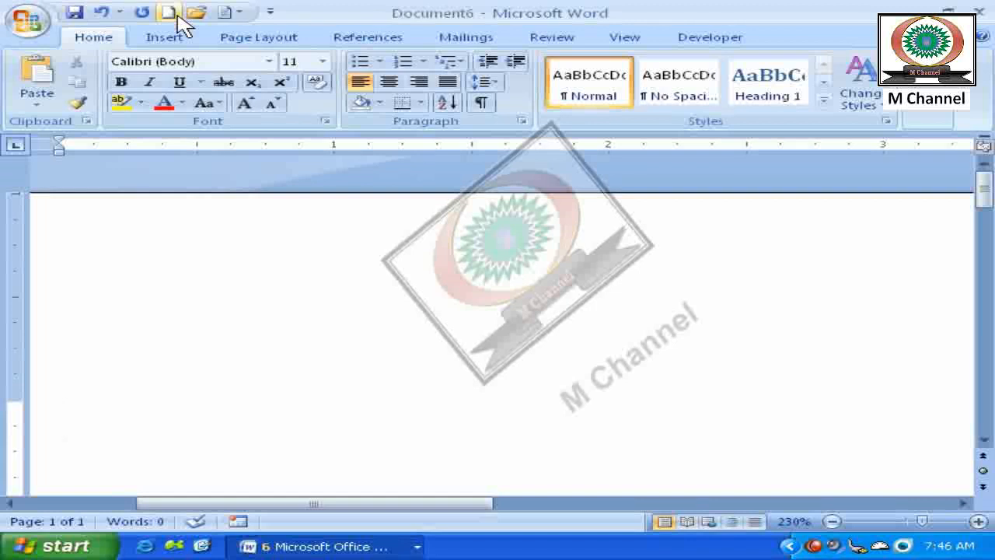
Step: Draft an AutoCorrect entry replacing "zxc" with "*sdfsdfsdfdsfdsfsdsdf" in the proofing options and discard it without adding
scroll(426, 274, "down", 11)
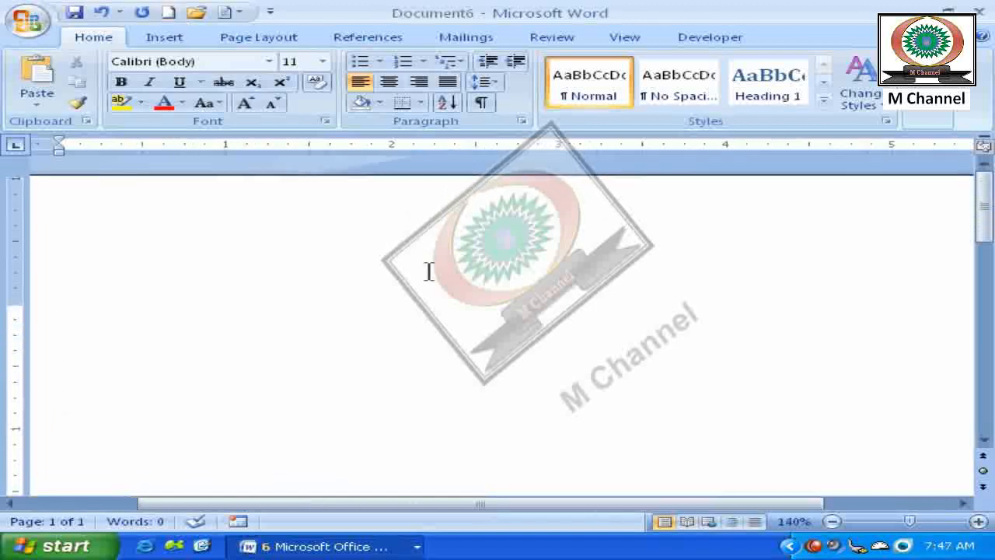
scroll(426, 274, "down", 4)
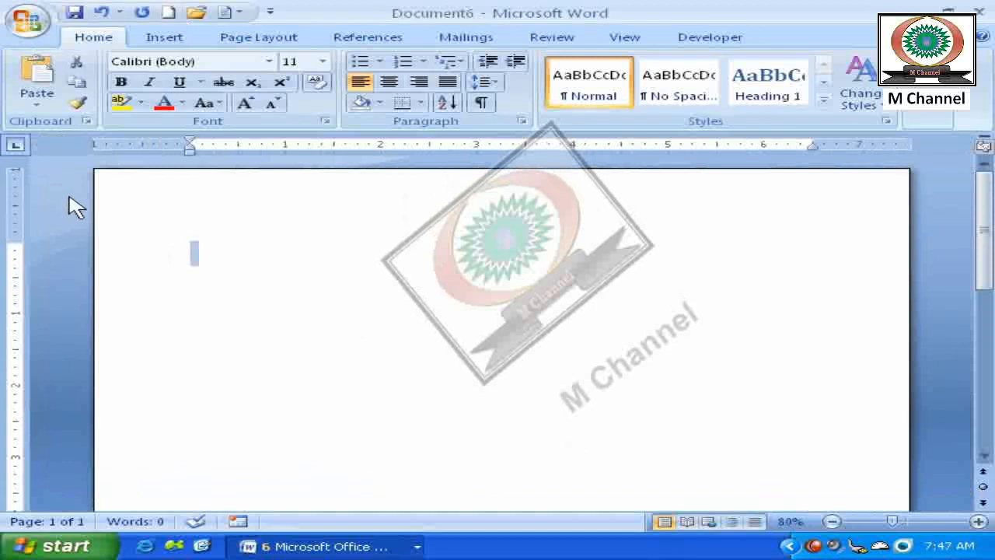
left_click(39, 35)
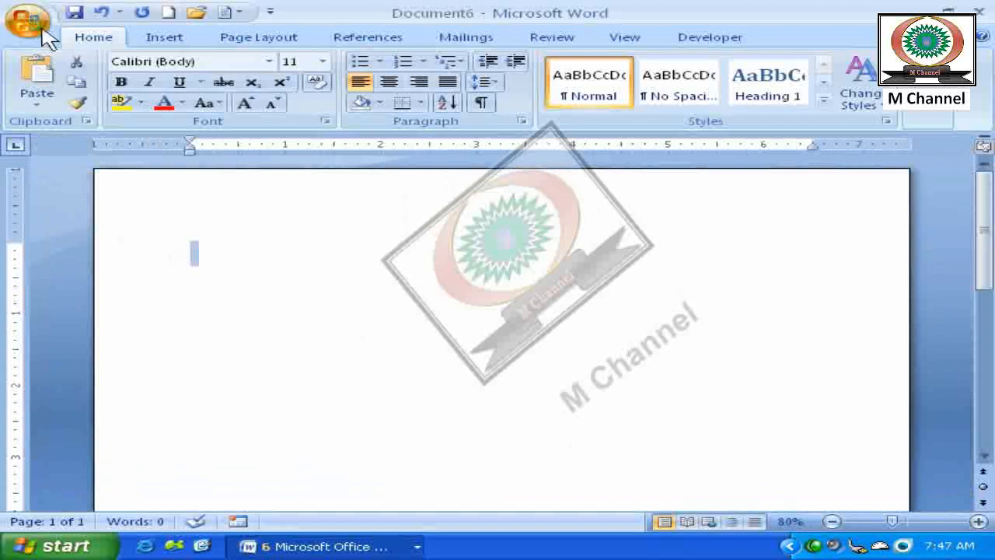
left_click(388, 411)
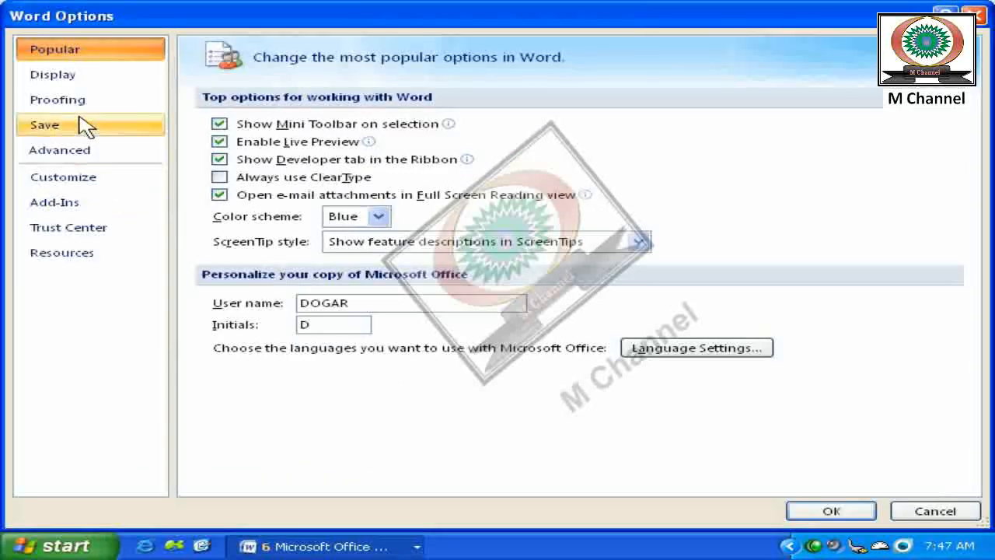
left_click(57, 100)
left_click(653, 127)
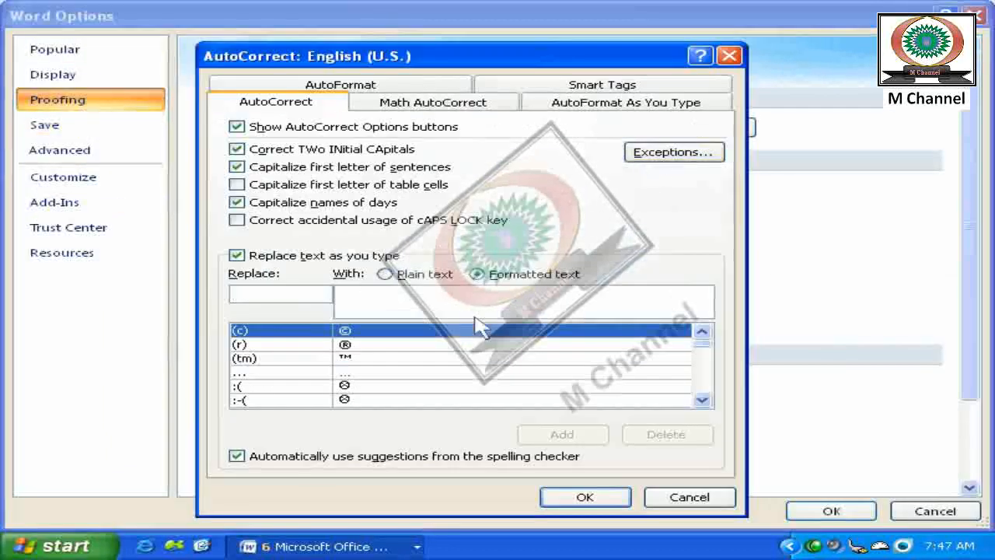
type("zxc")
left_click_drag(295, 297, 218, 292)
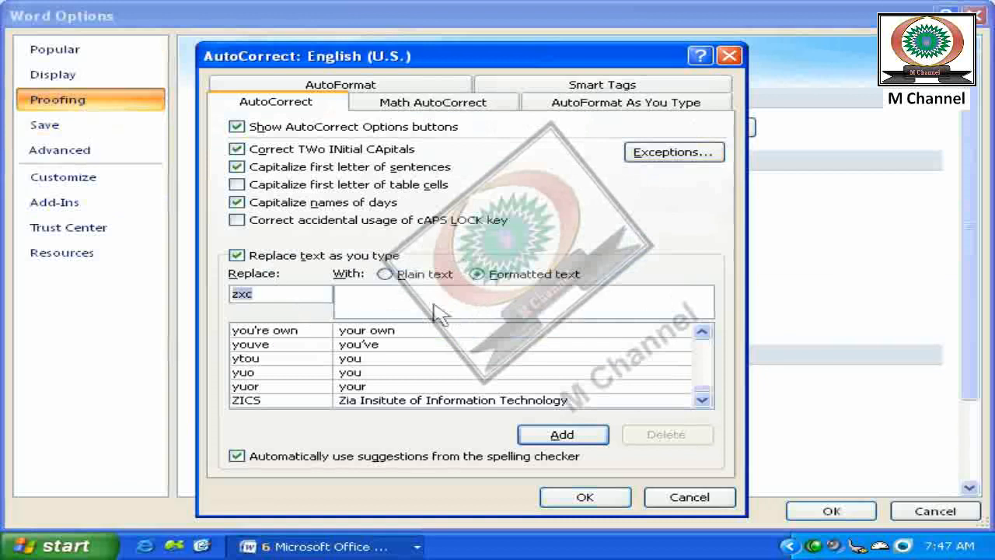
left_click(408, 291)
type("*sdfsdfsdfdsfdsf")
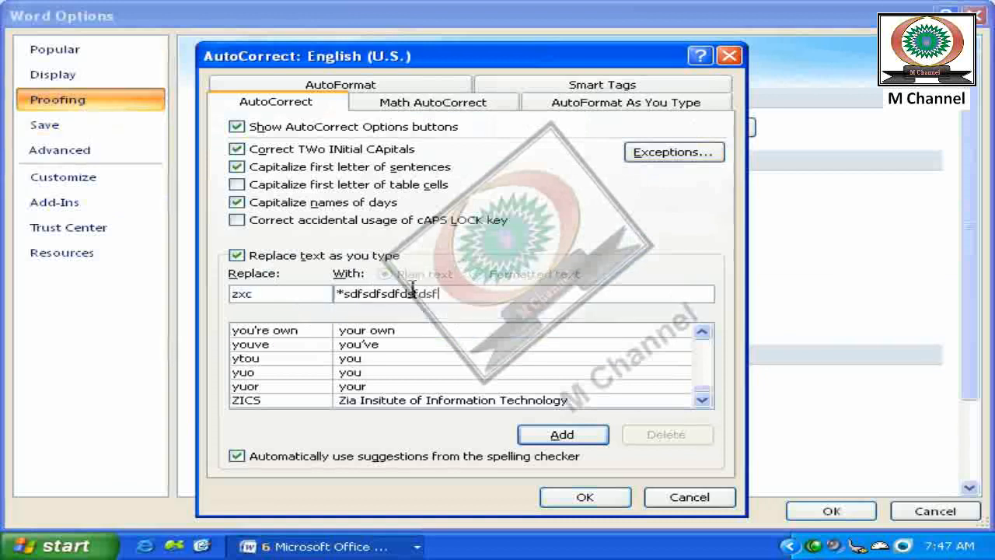
type("sdsdf")
key("shift+Home")
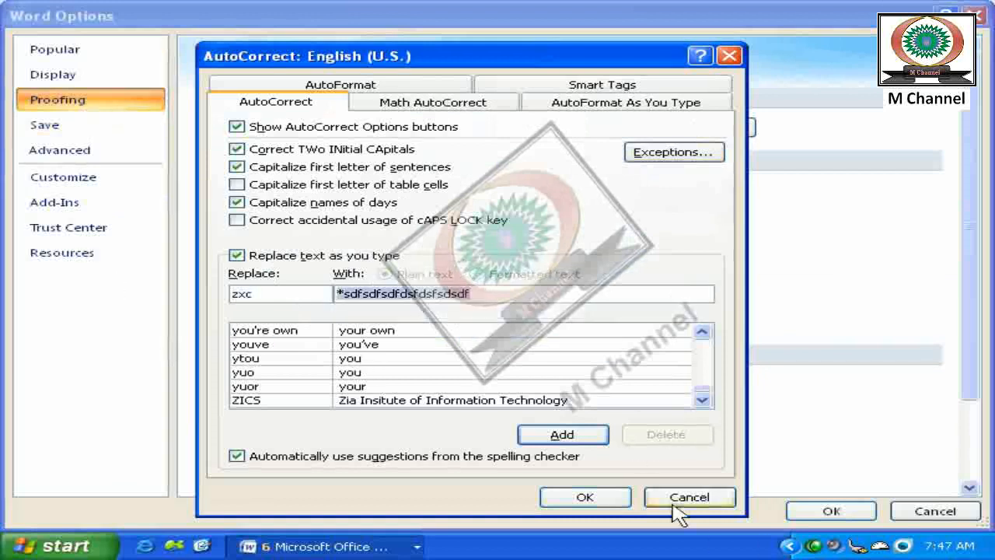
left_click(677, 495)
left_click(916, 510)
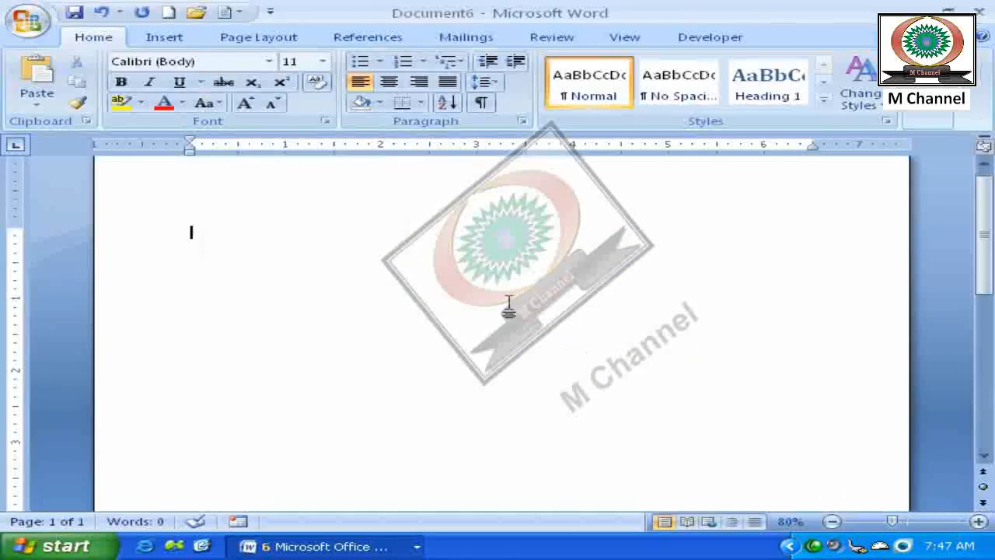
Step: Find the "ZICS" entry in the AutoCorrect replacement list of the proofing options and delete it
scroll(507, 307, "up", 1)
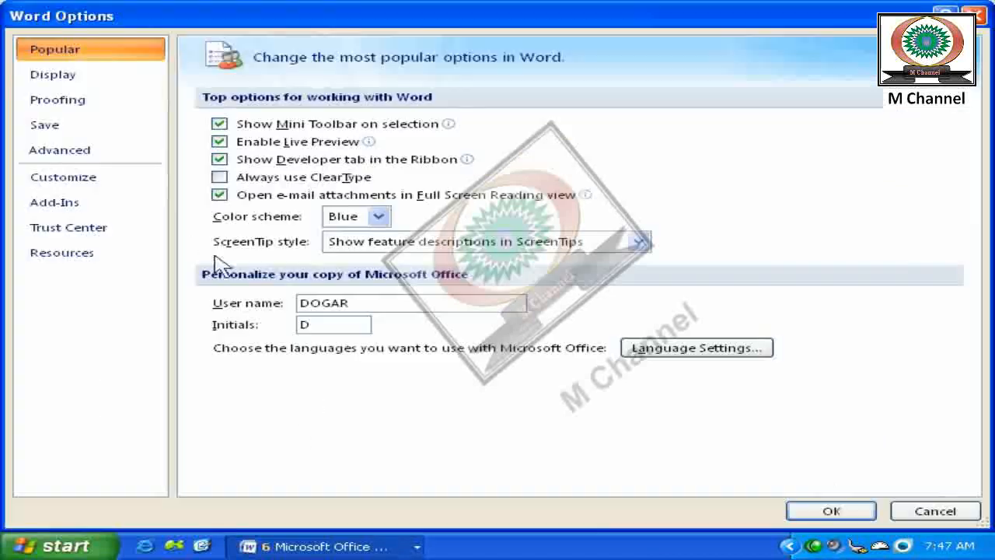
left_click(106, 101)
left_click(646, 132)
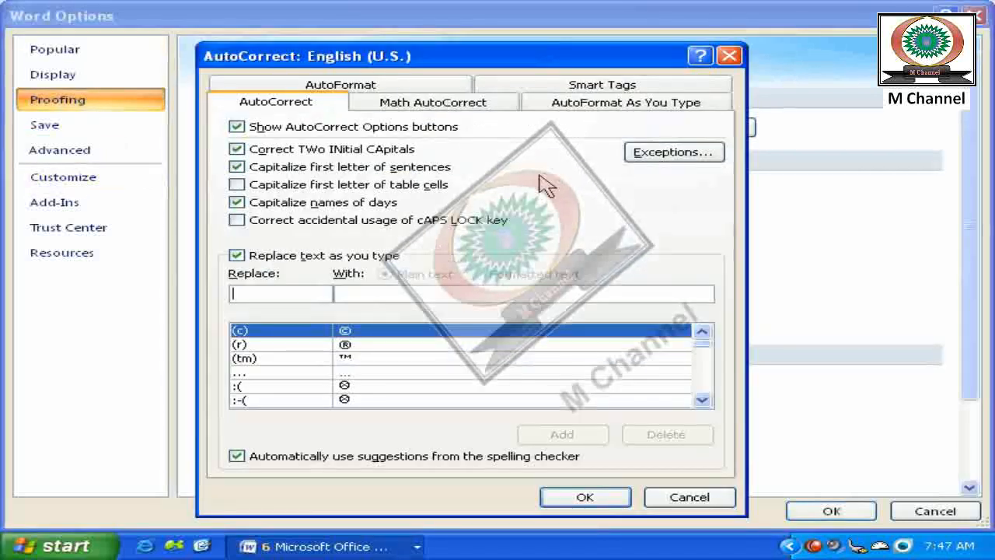
type("ZICS")
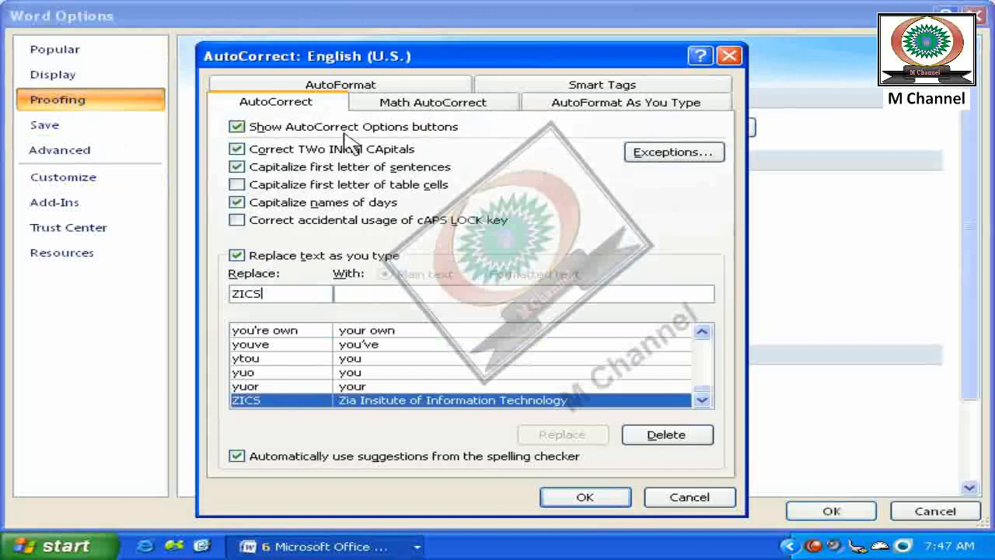
left_click(658, 440)
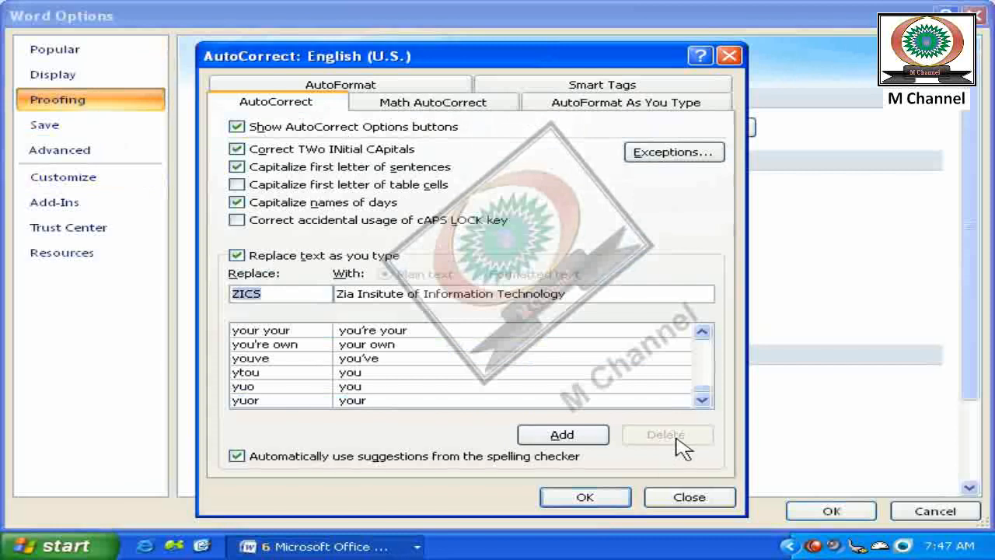
Step: Examine the First Letter list in the AutoCorrect exceptions and close all option dialogs without further changes
left_click(684, 155)
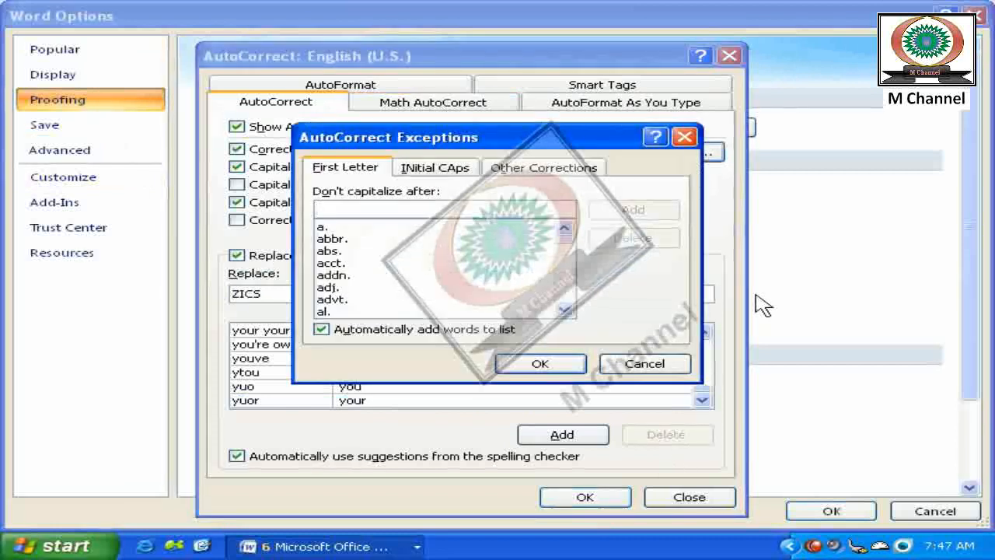
left_click(644, 365)
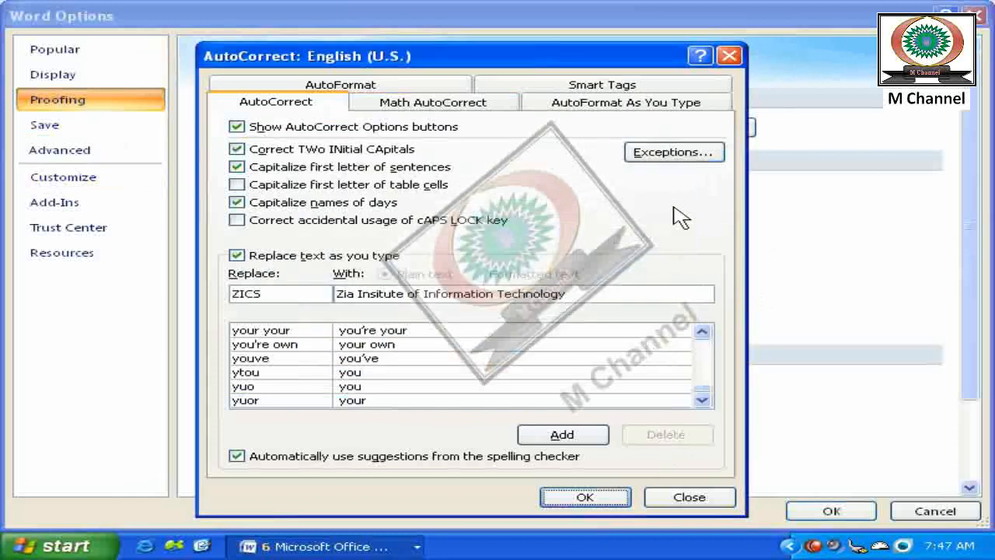
left_click(674, 153)
left_click_drag(579, 136, 736, 121)
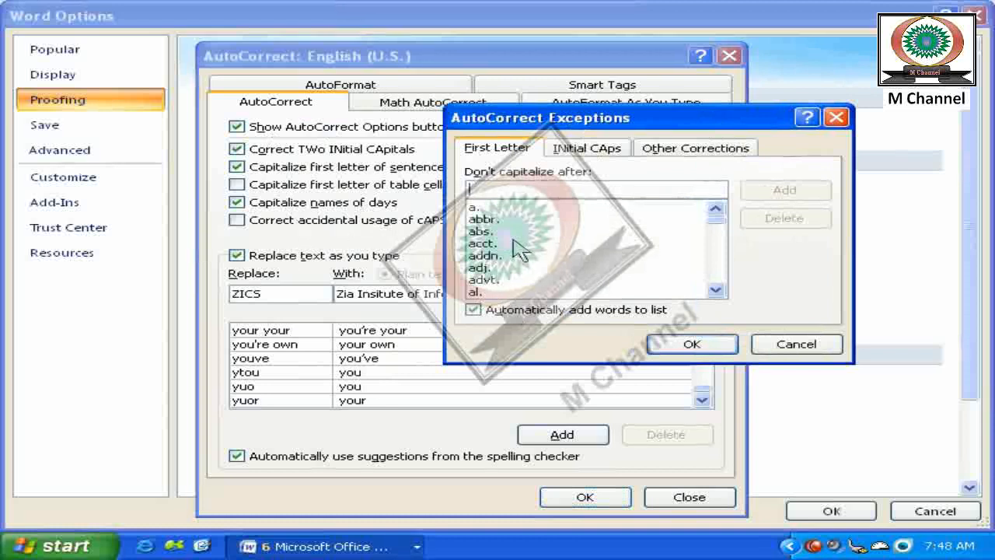
left_click(824, 349)
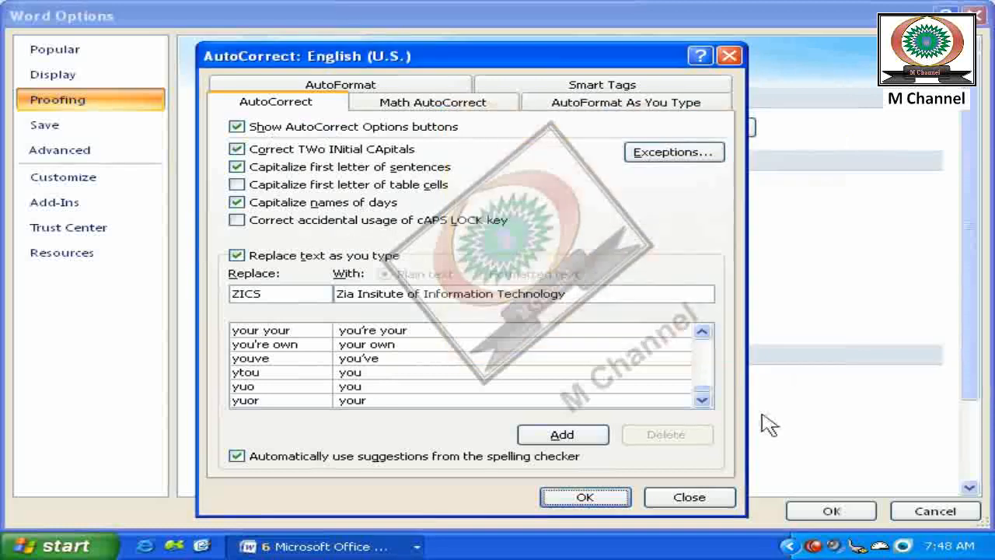
left_click(691, 499)
left_click(935, 511)
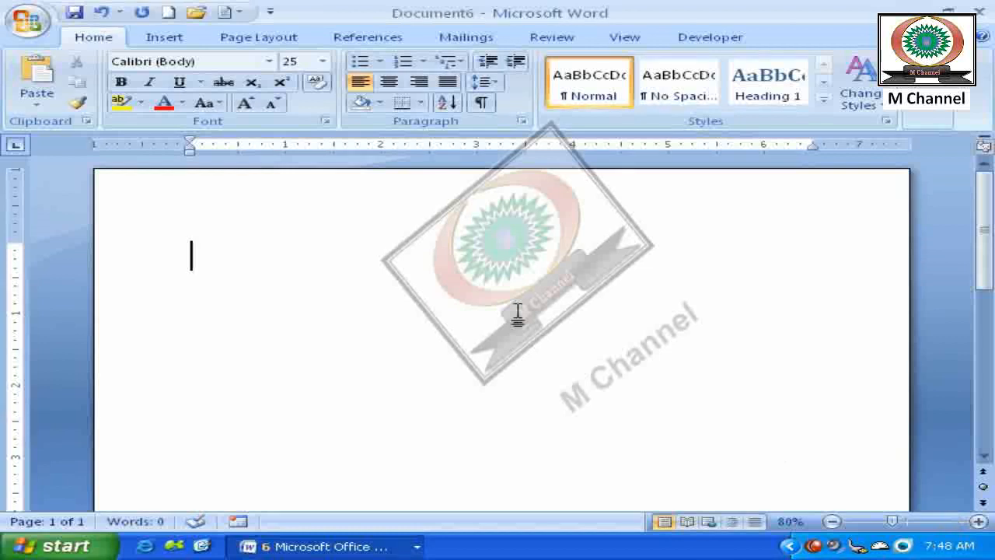
Step: Enter "this is my computer. I" in the blank document to test sentence capitalization
type("this")
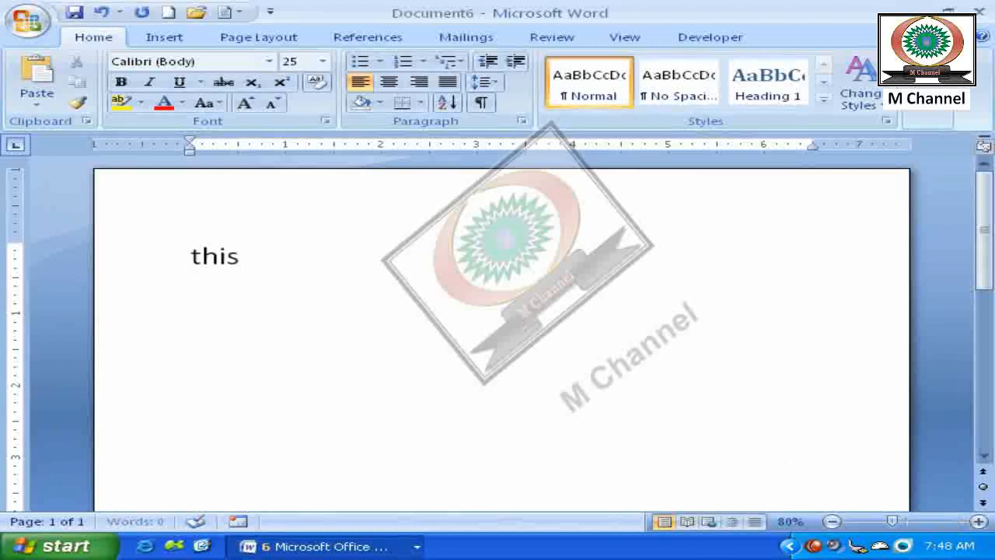
type(" is my computer.")
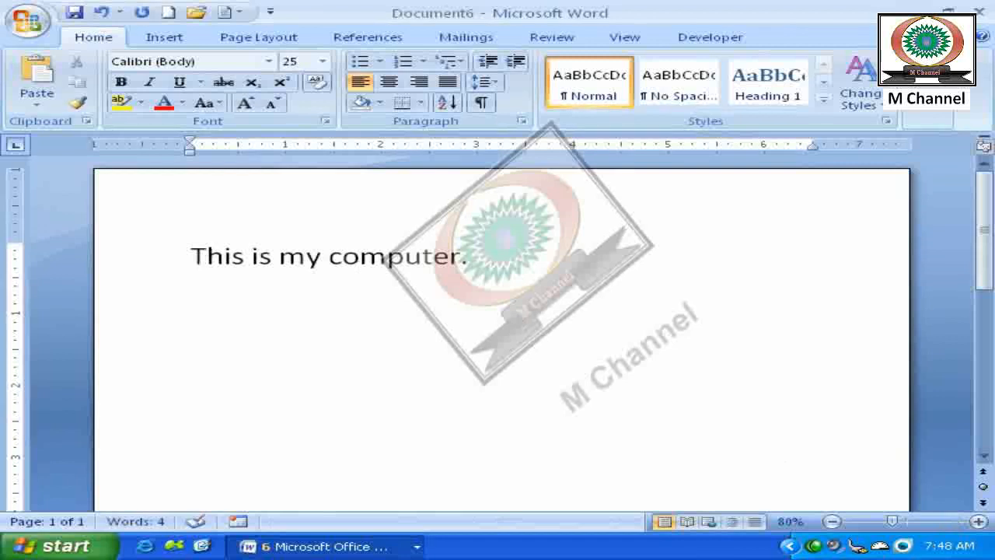
type(" I")
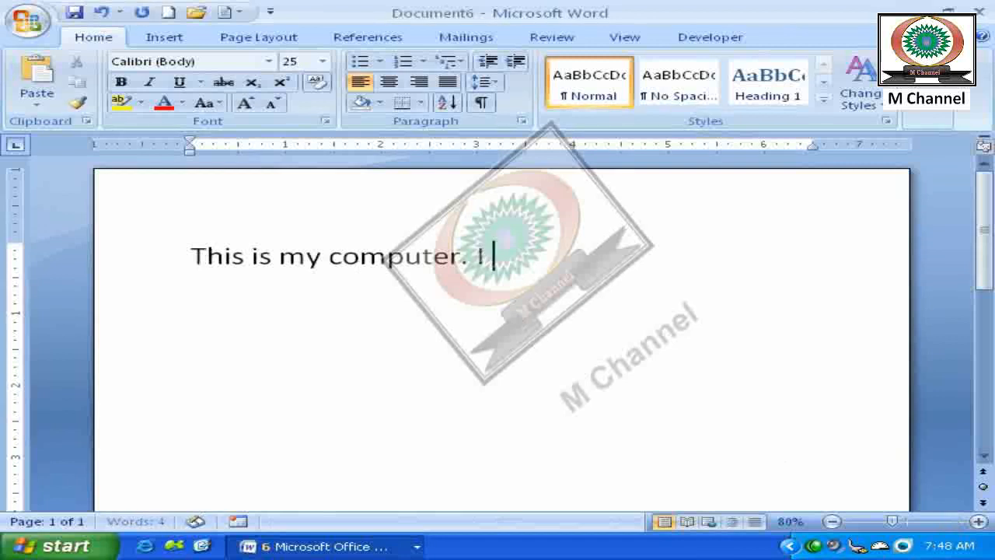